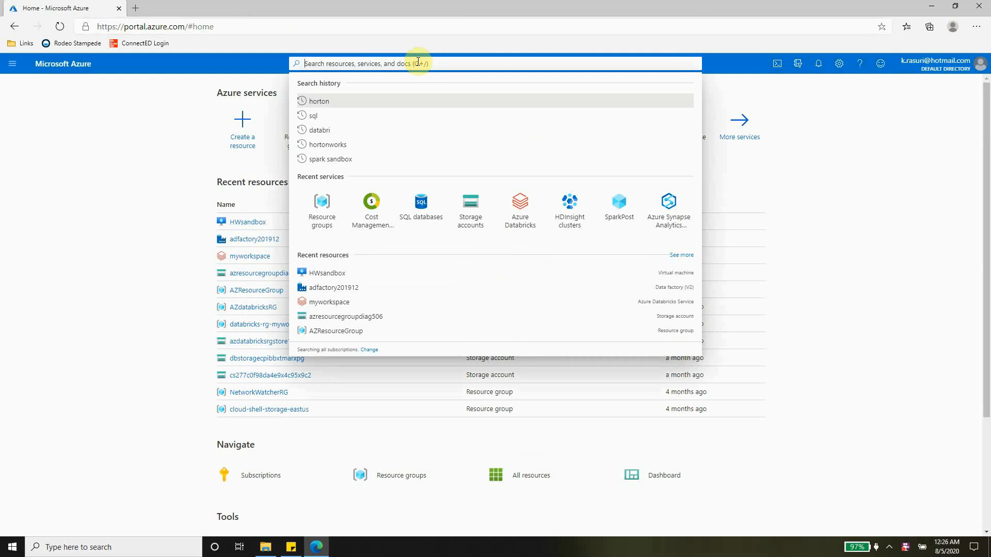
Search for 'horton' and open the Hortonworks Data Platform (HDP) Sandbox Marketplace offering
{"action": "type", "text": "hor"}
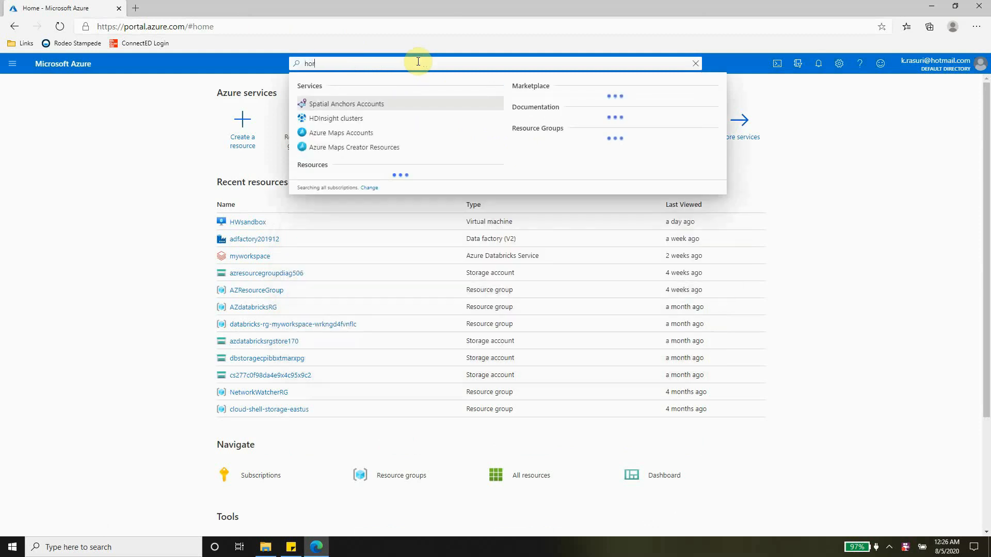
{"action": "type", "text": "ton"}
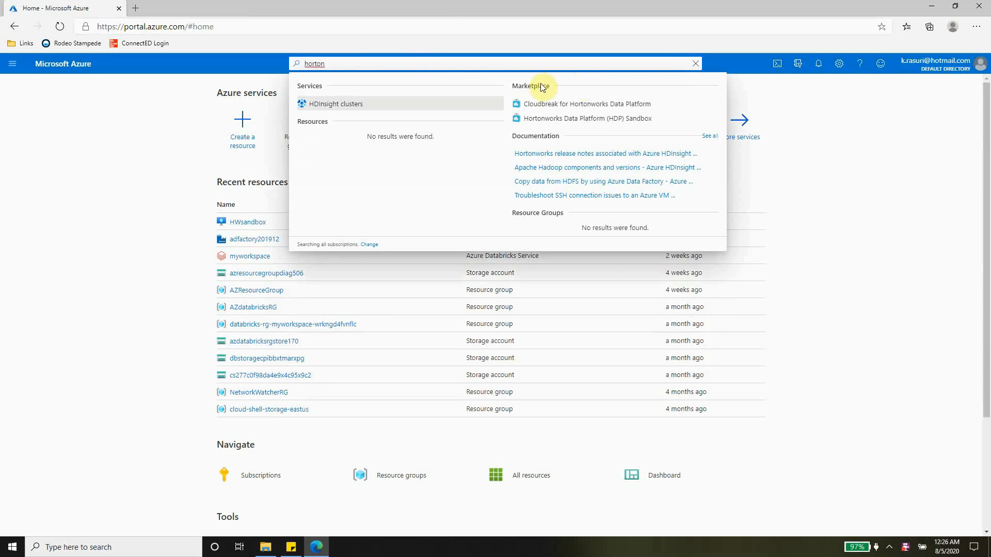
{"action": "left_click", "coordinate": [557, 122]}
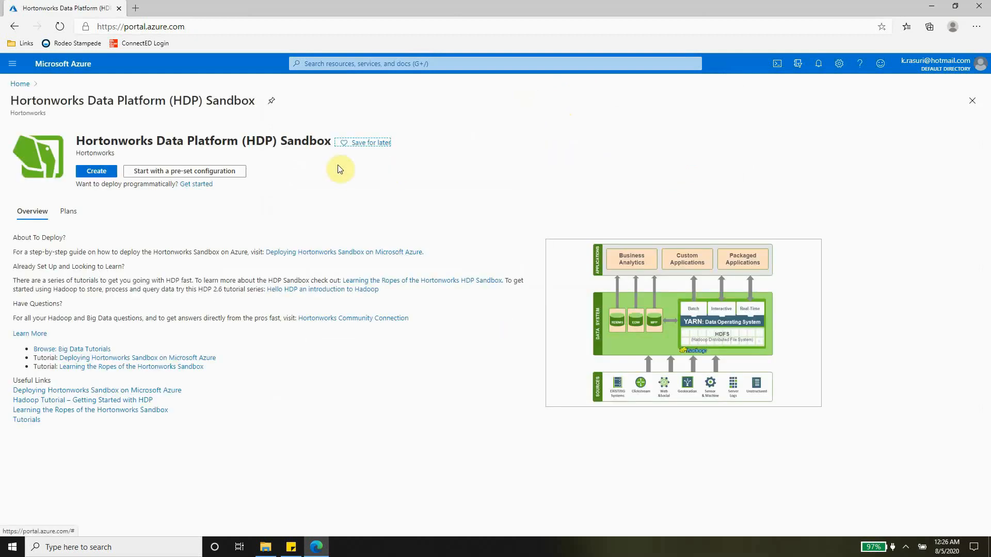
Choose the Dev/Test pre-set configuration and continue to the Create a virtual machine form
{"action": "left_click", "coordinate": [195, 173]}
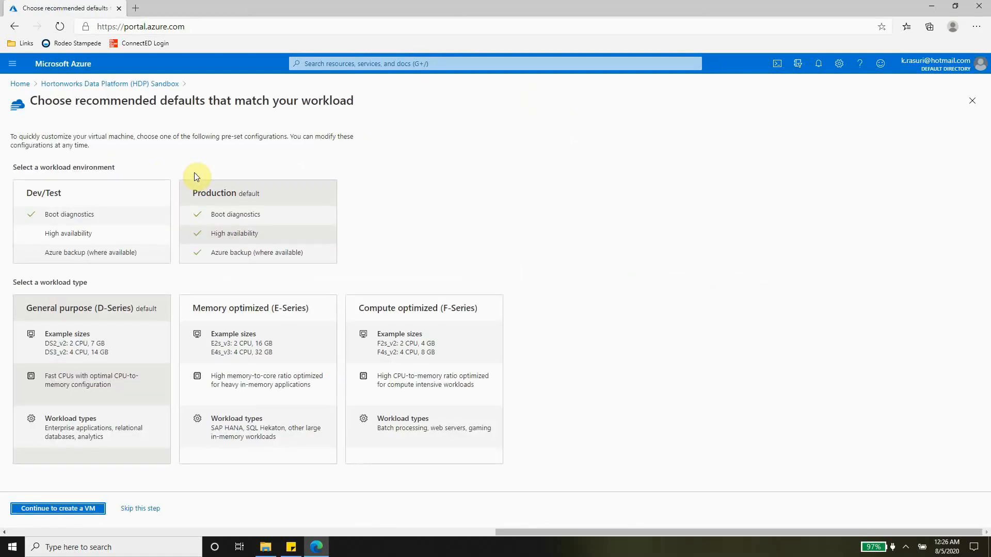
{"action": "left_click", "coordinate": [108, 197]}
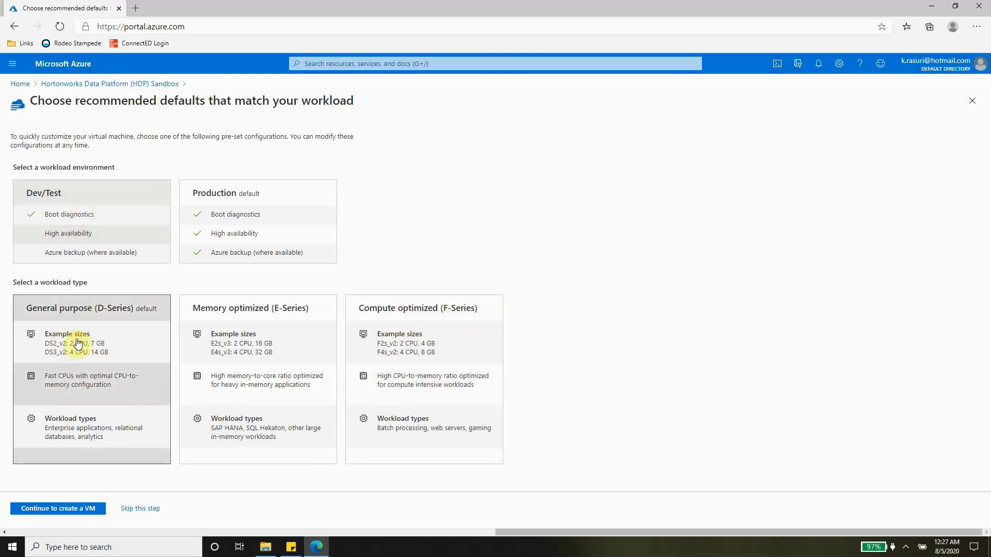
{"action": "left_click", "coordinate": [71, 512]}
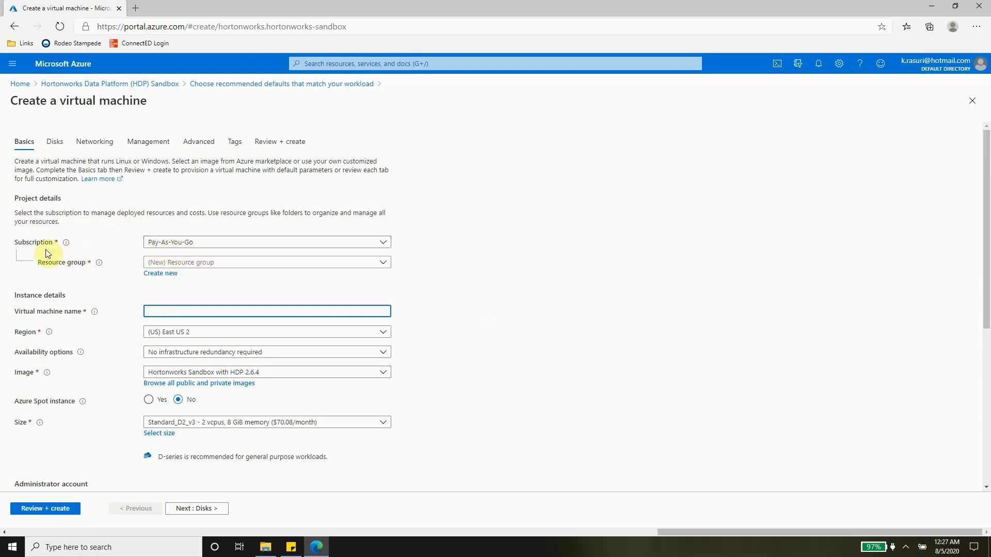
Put the VM in a new resource group named HWResourceGroup
{"action": "left_click", "coordinate": [198, 264]}
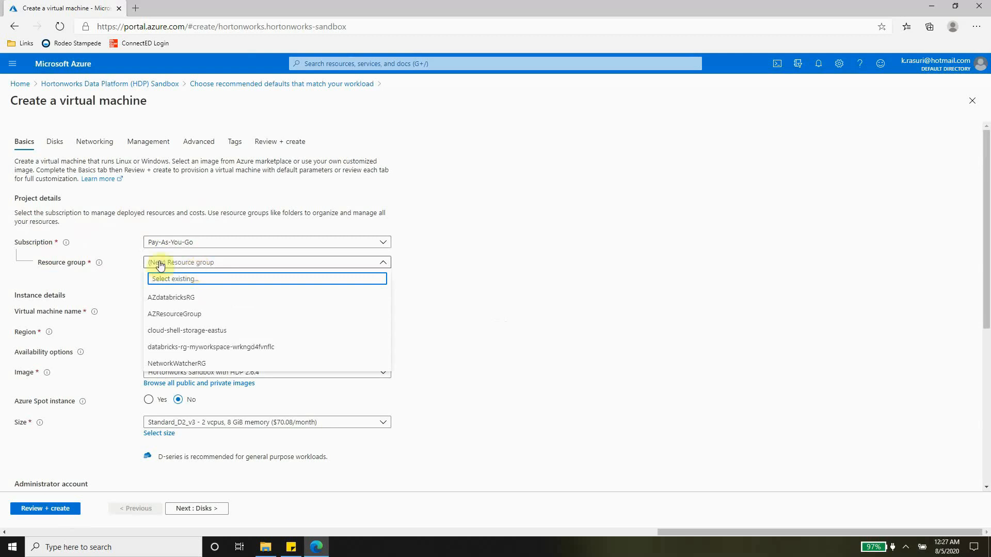
{"action": "left_click", "coordinate": [129, 284]}
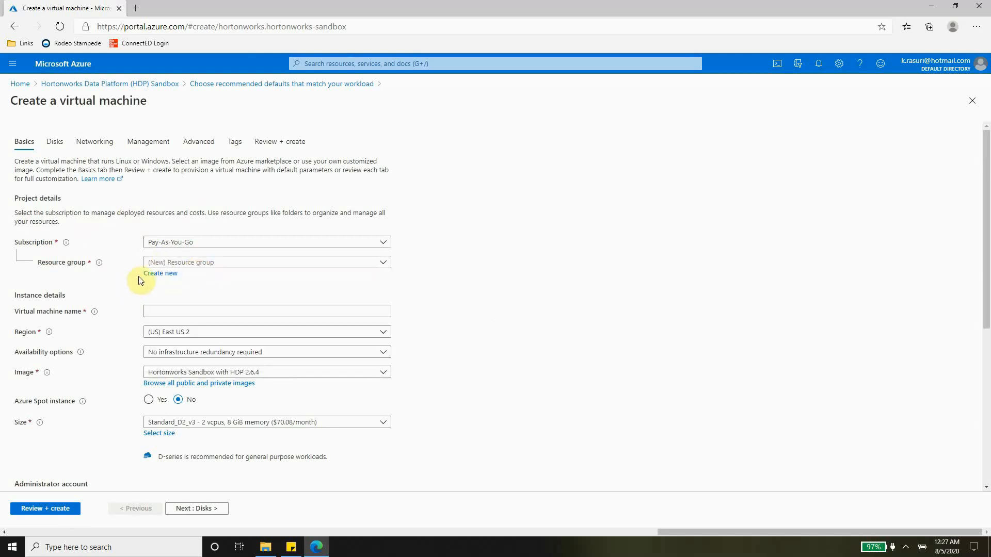
{"action": "left_click", "coordinate": [145, 275]}
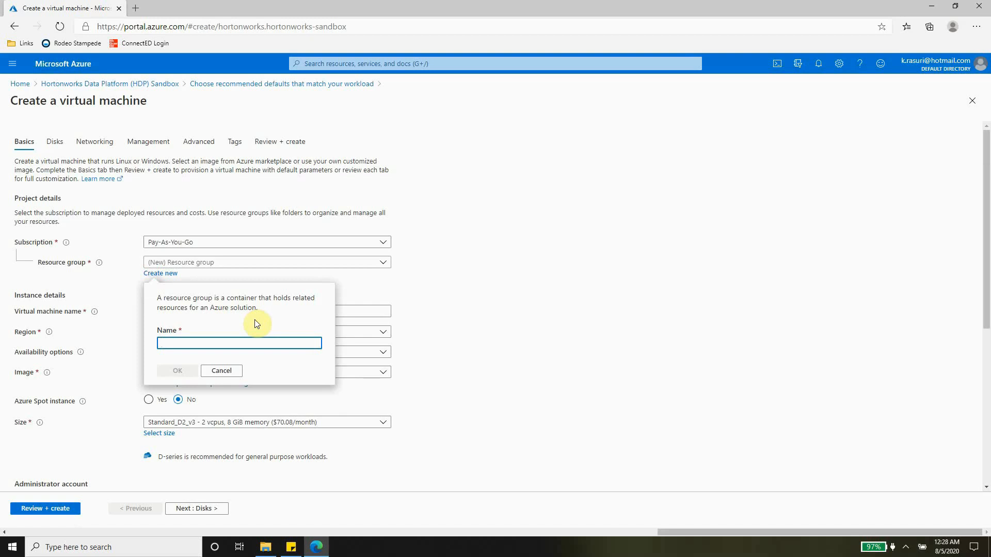
{"action": "type", "text": "HW"}
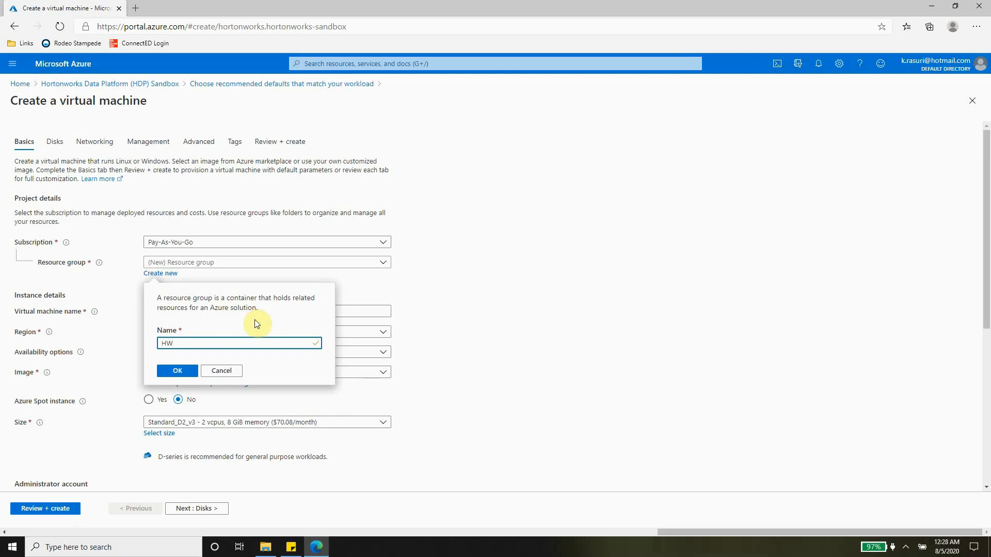
{"action": "type", "text": "ResourceGroup"}
{"action": "left_click", "coordinate": [178, 370]}
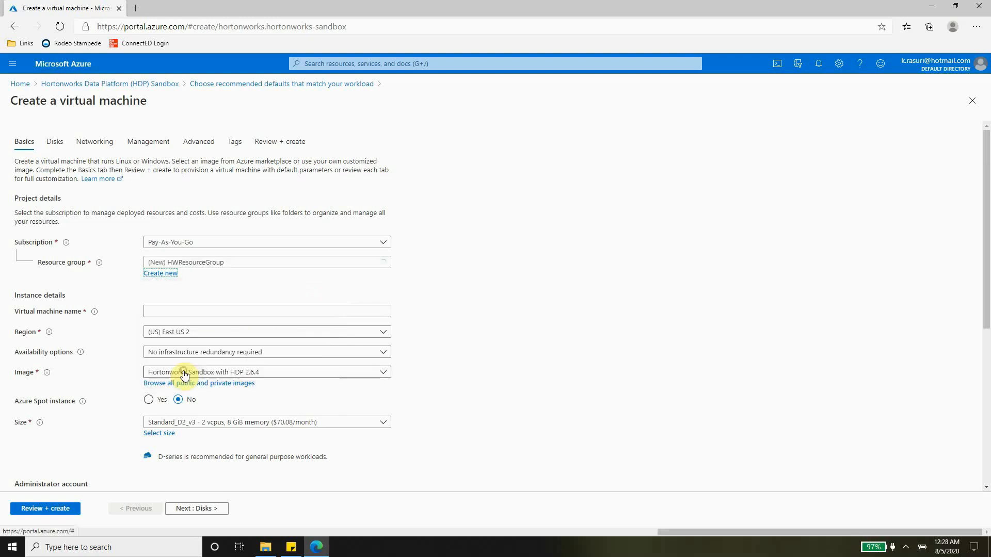
{"action": "left_click", "coordinate": [178, 310]}
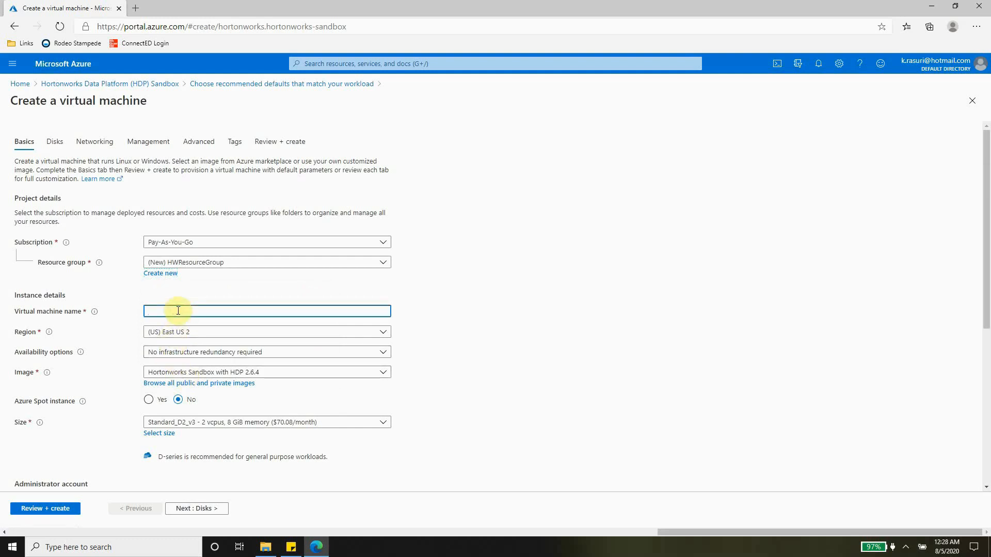
Name the virtual machine HWSandbox and scroll down to the Administrator account settings
{"action": "type", "text": "HWSandbox"}
{"action": "scroll", "coordinate": [117, 331], "scroll_direction": "down", "scroll_amount": 2}
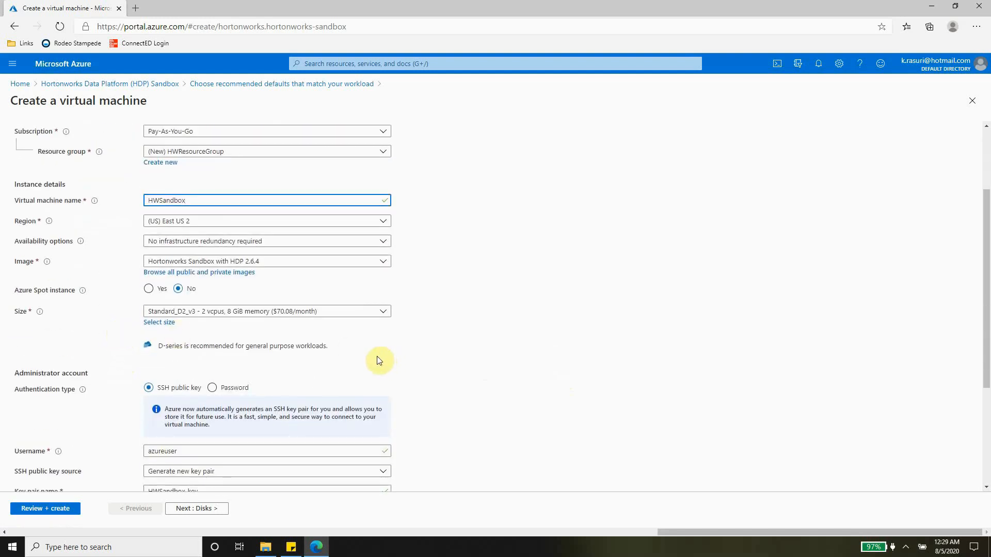
{"action": "scroll", "coordinate": [379, 360], "scroll_direction": "down", "scroll_amount": 2}
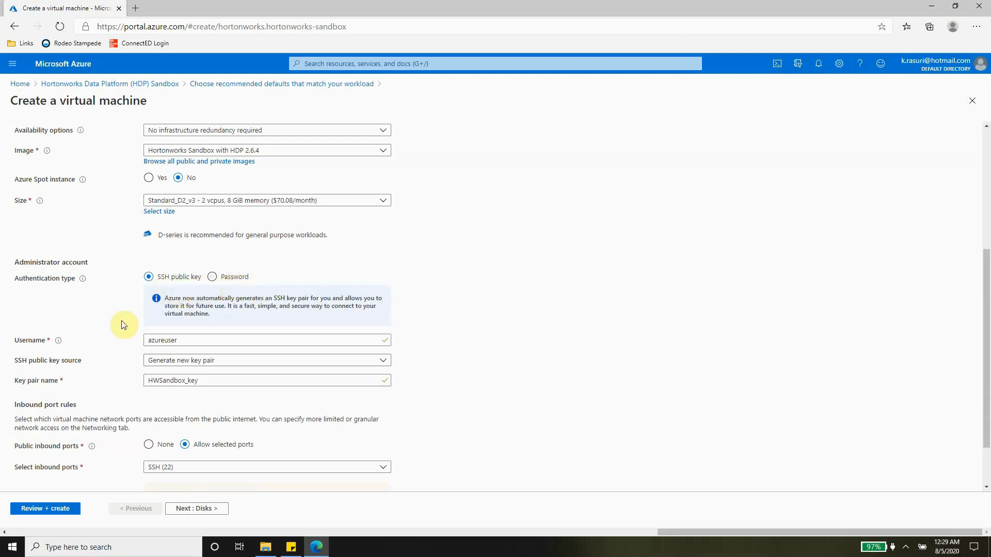
{"action": "scroll", "coordinate": [98, 281], "scroll_direction": "down", "scroll_amount": 1}
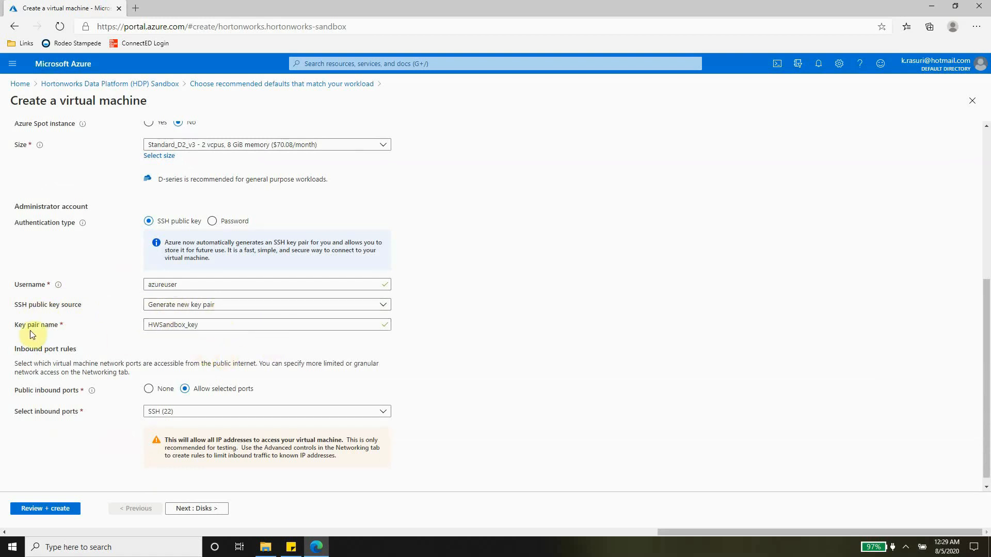
Replace the key pair name HWSandbox_key with azpublickey
{"action": "left_click", "coordinate": [189, 325]}
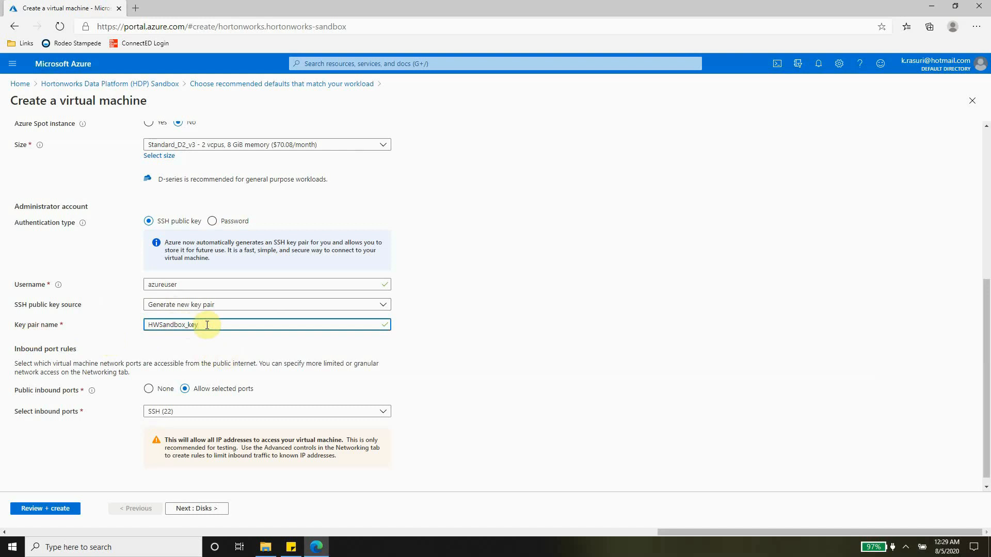
{"action": "left_click_drag", "start_coordinate": [207, 324], "coordinate": [88, 324]}
{"action": "type", "text": "azpublicky"}
{"action": "key", "text": "BackSpace"}
{"action": "type", "text": "ey"}
{"action": "scroll", "coordinate": [121, 394], "scroll_direction": "down", "scroll_amount": 1}
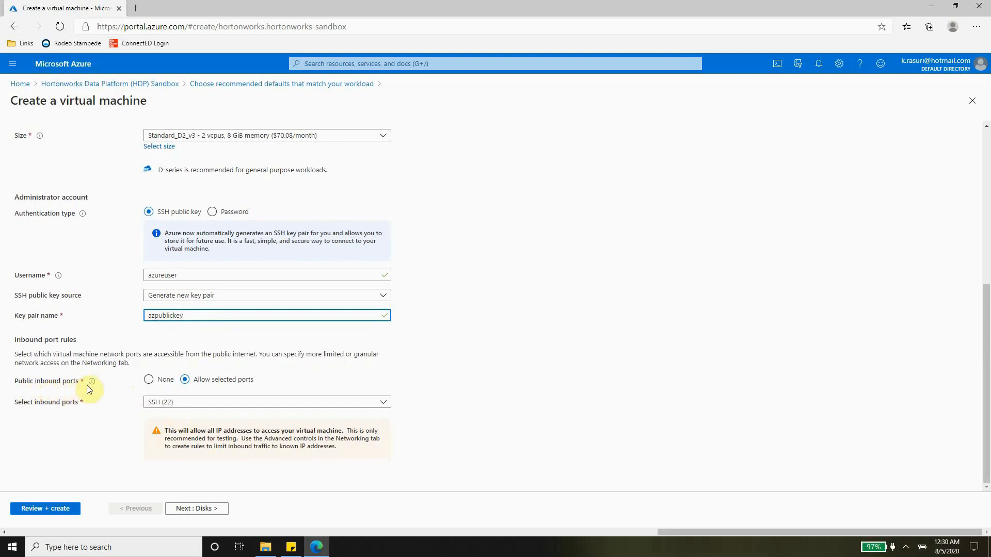
{"action": "mouse_move", "coordinate": [93, 383]}
Validate the VM settings, look over the review summary, then return to the Advanced settings
{"action": "left_click", "coordinate": [60, 513]}
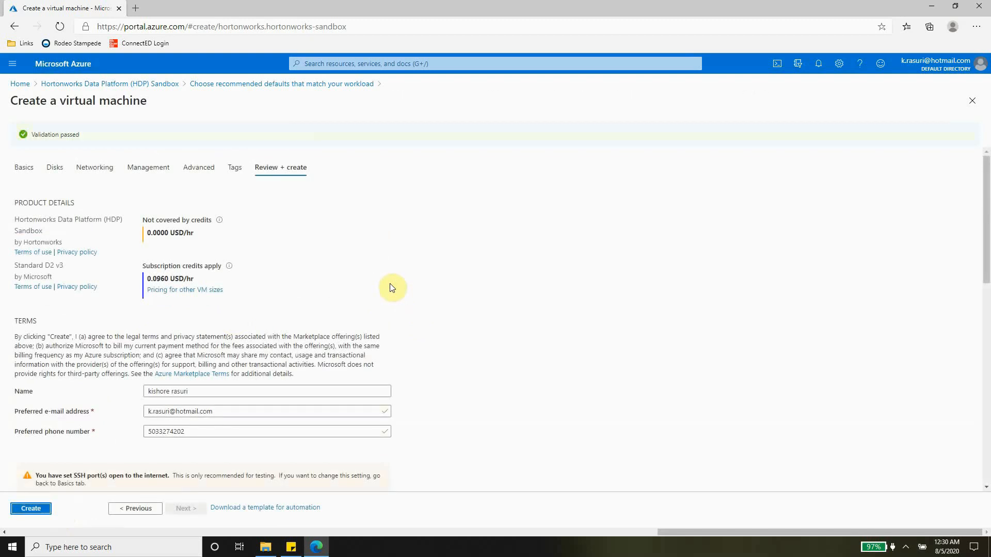
{"action": "scroll", "coordinate": [391, 288], "scroll_direction": "down", "scroll_amount": 15}
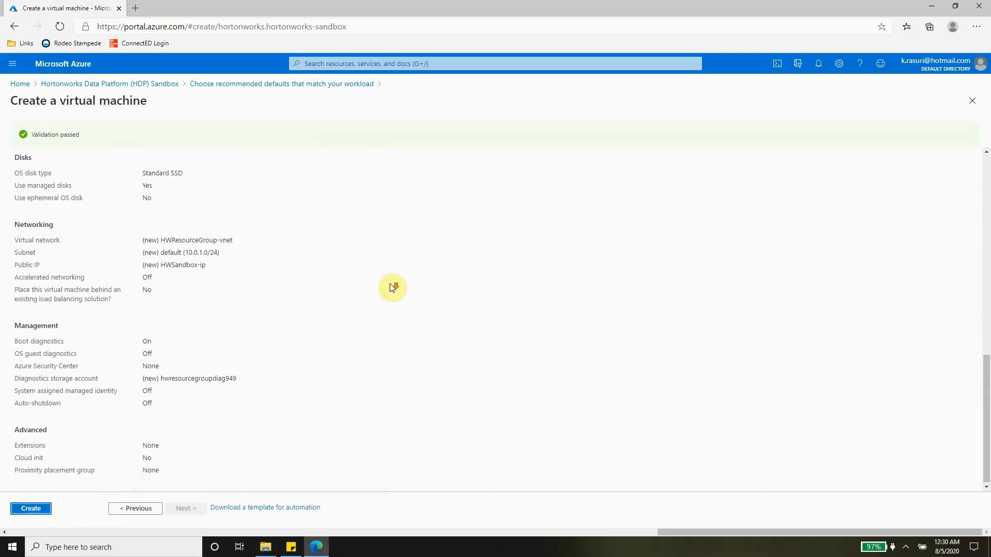
{"action": "scroll", "coordinate": [373, 275], "scroll_direction": "up", "scroll_amount": 15}
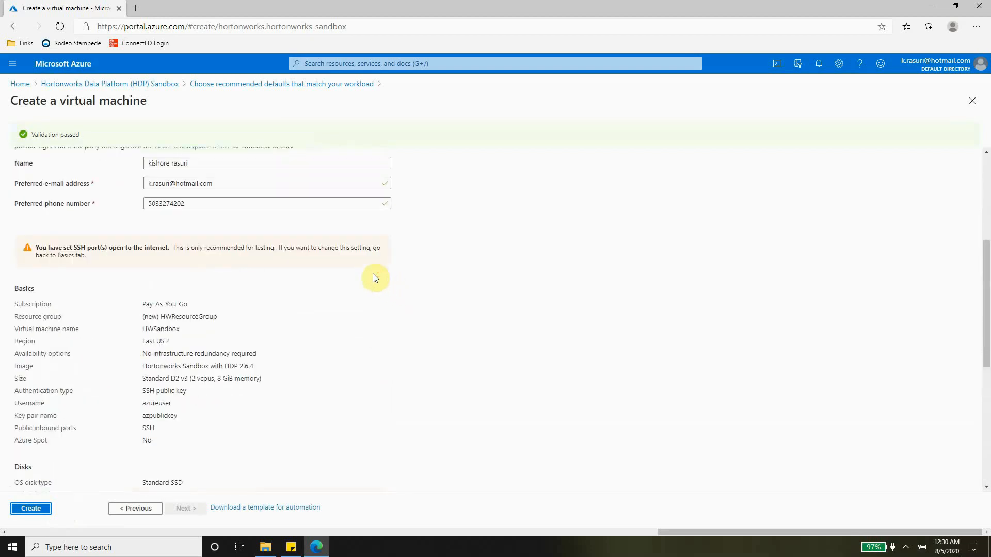
{"action": "left_click", "coordinate": [199, 168]}
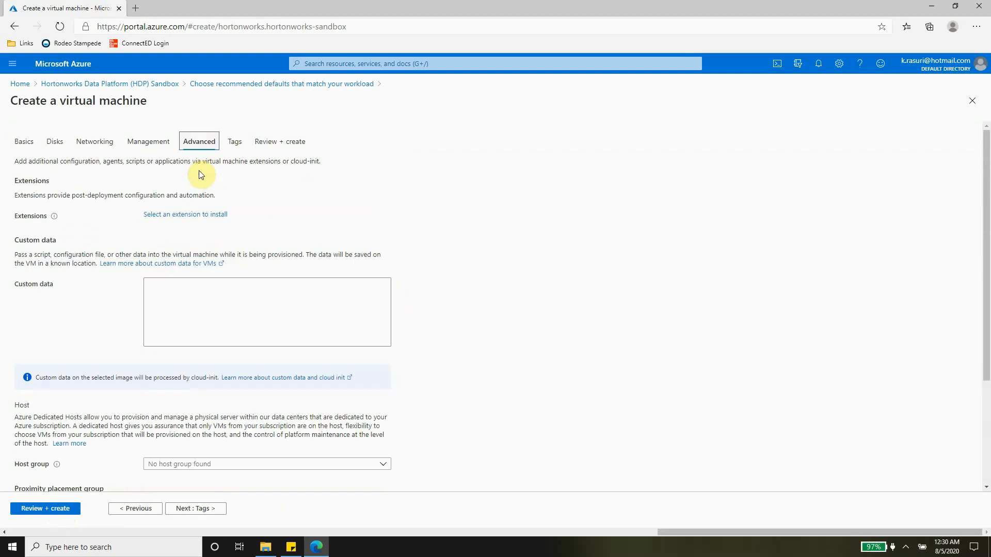
{"action": "scroll", "coordinate": [456, 336], "scroll_direction": "down", "scroll_amount": 3}
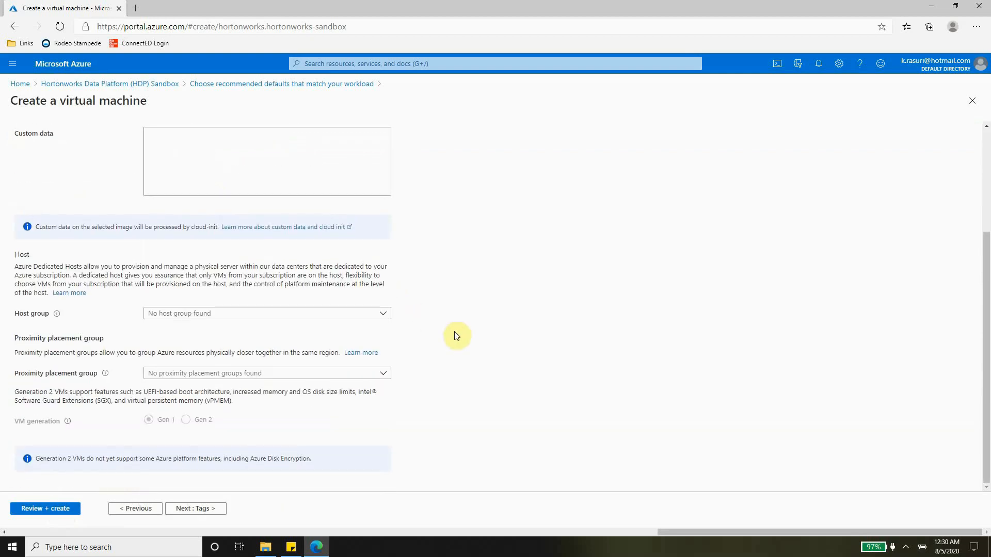
{"action": "scroll", "coordinate": [456, 336], "scroll_direction": "up", "scroll_amount": 3}
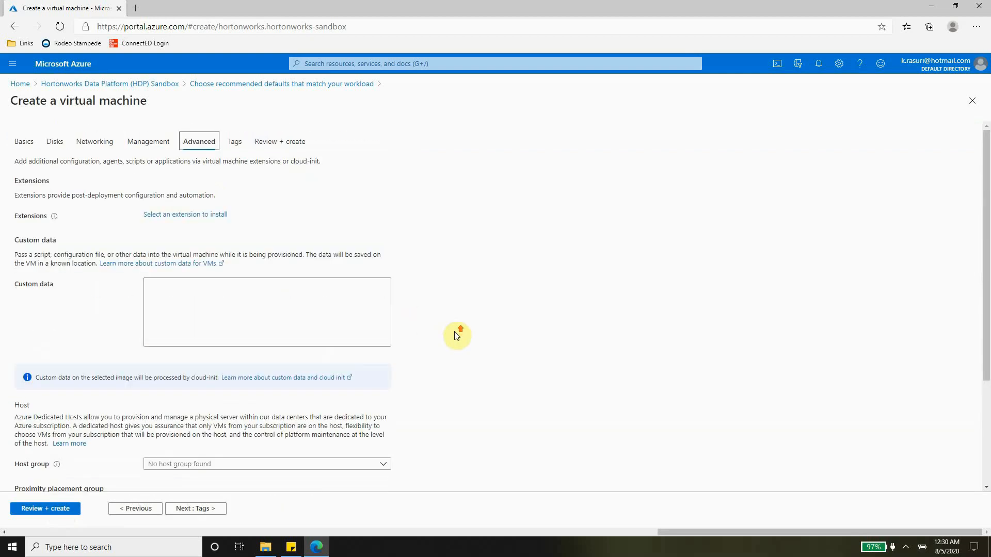
Enable auto-shutdown at 2:00:00 AM in the Eastern Time (US & Canada) time zone
{"action": "left_click", "coordinate": [135, 140]}
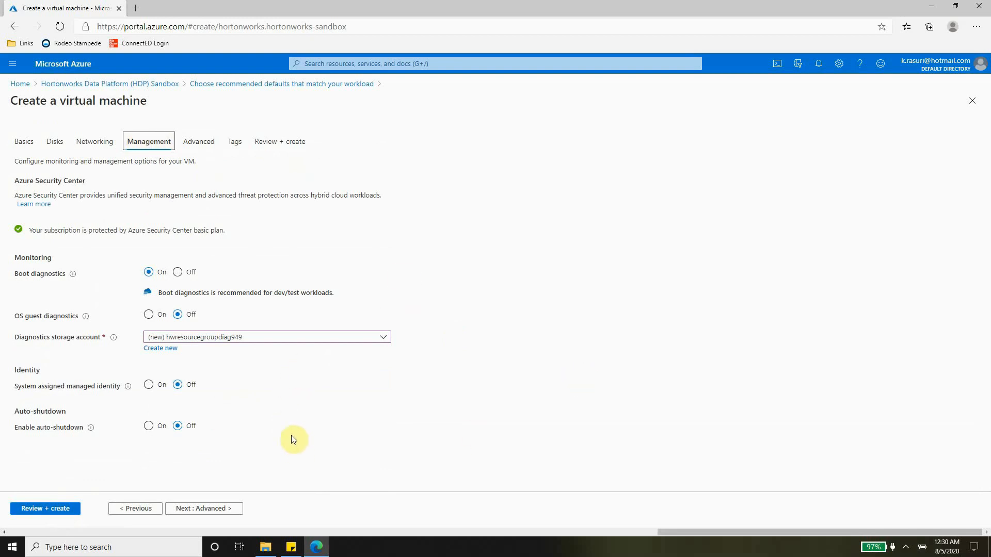
{"action": "left_click", "coordinate": [148, 426]}
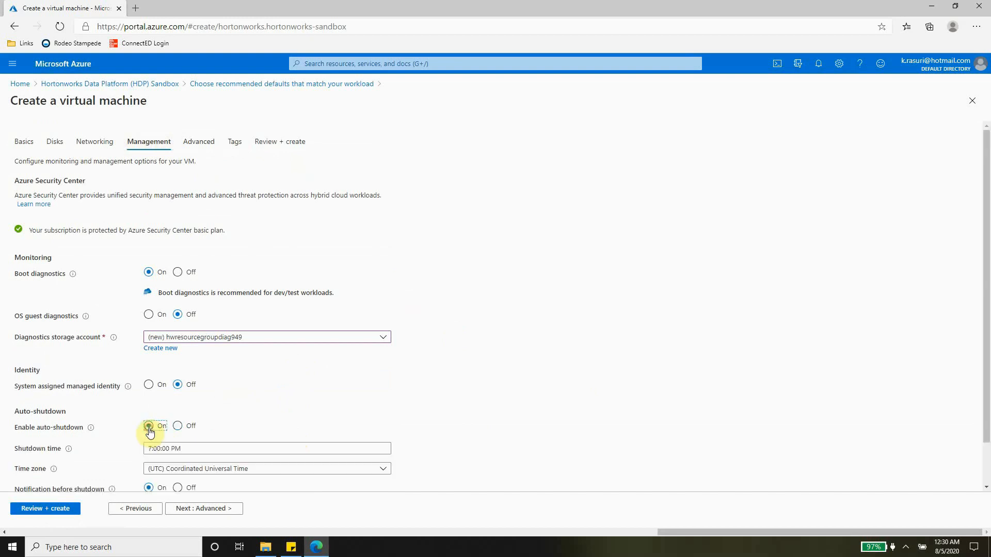
{"action": "scroll", "coordinate": [496, 394], "scroll_direction": "down", "scroll_amount": 2}
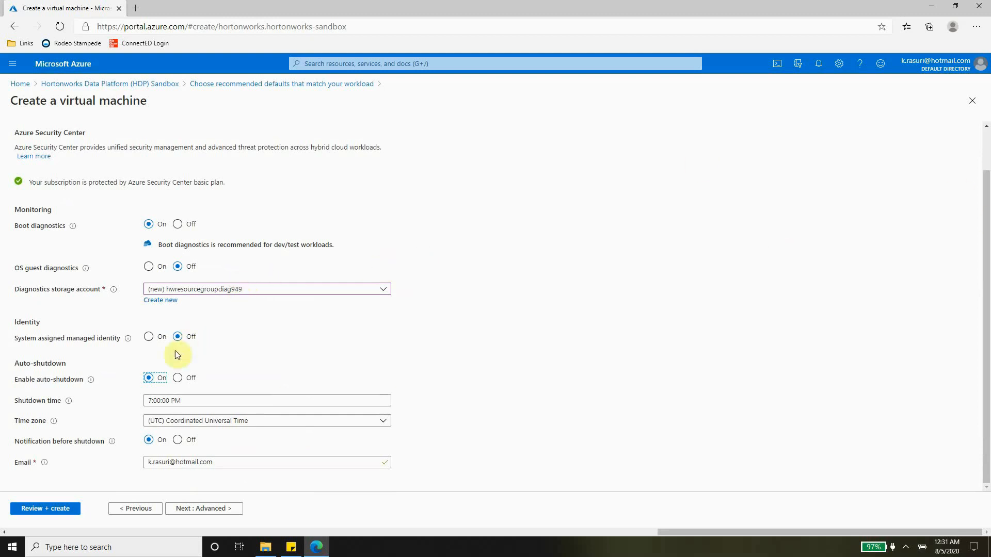
{"action": "left_click", "coordinate": [154, 402]}
{"action": "left_click", "coordinate": [154, 404]}
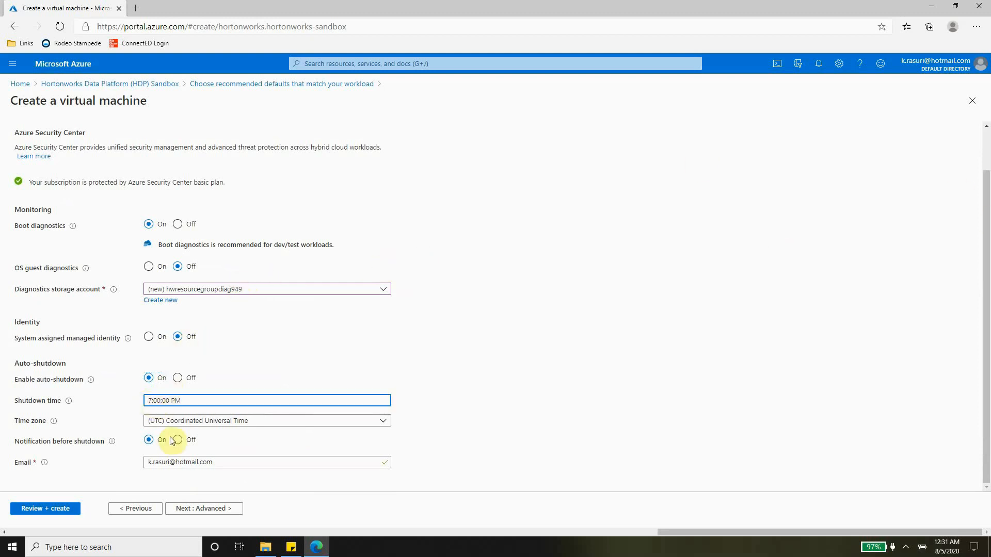
{"action": "key", "text": "BackSpace"}
{"action": "type", "text": "2"}
{"action": "key", "text": "Right"}
{"action": "key", "text": "Right"}
{"action": "key", "text": "Right"}
{"action": "key", "text": "Right"}
{"action": "key", "text": "BackSpace"}
{"action": "type", "text": "A"}
{"action": "left_click", "coordinate": [233, 422]}
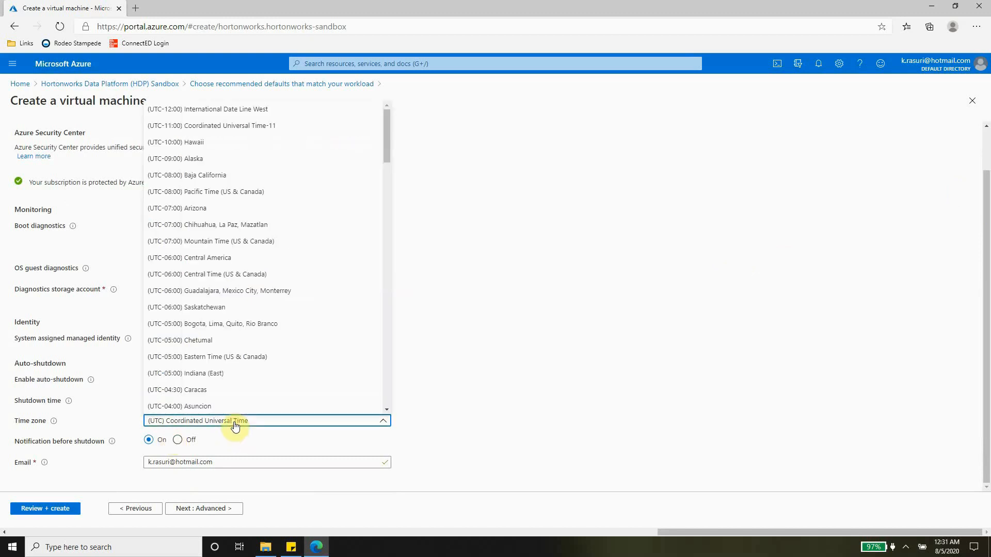
{"action": "left_click", "coordinate": [212, 357]}
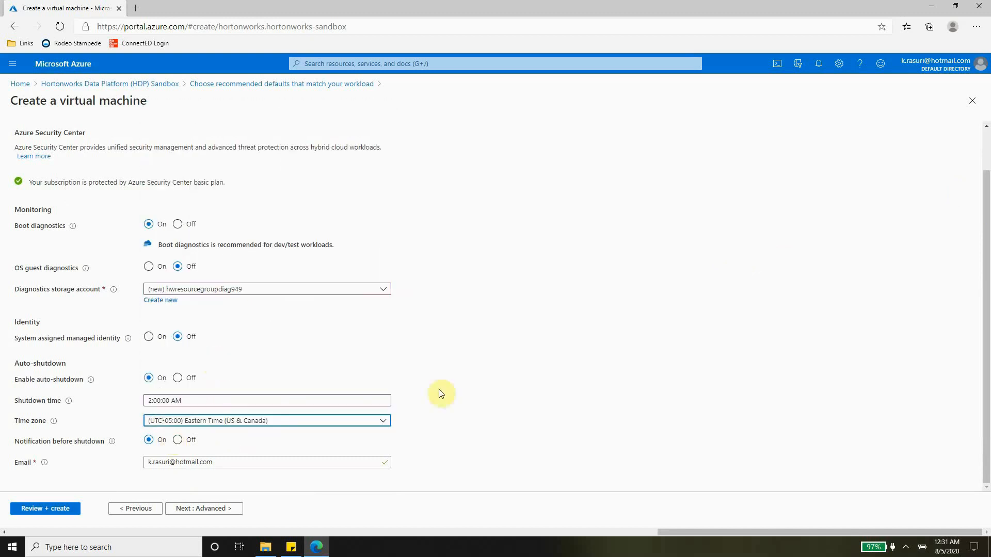
{"action": "left_click", "coordinate": [478, 401]}
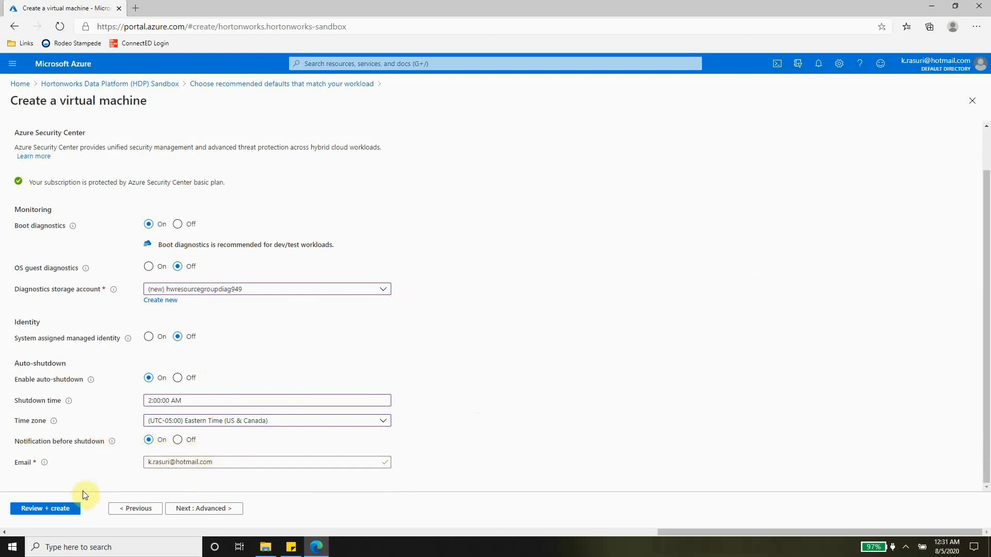
Create the HWSandbox VM and save the downloaded private key as azpublickey.pem
{"action": "left_click", "coordinate": [62, 513]}
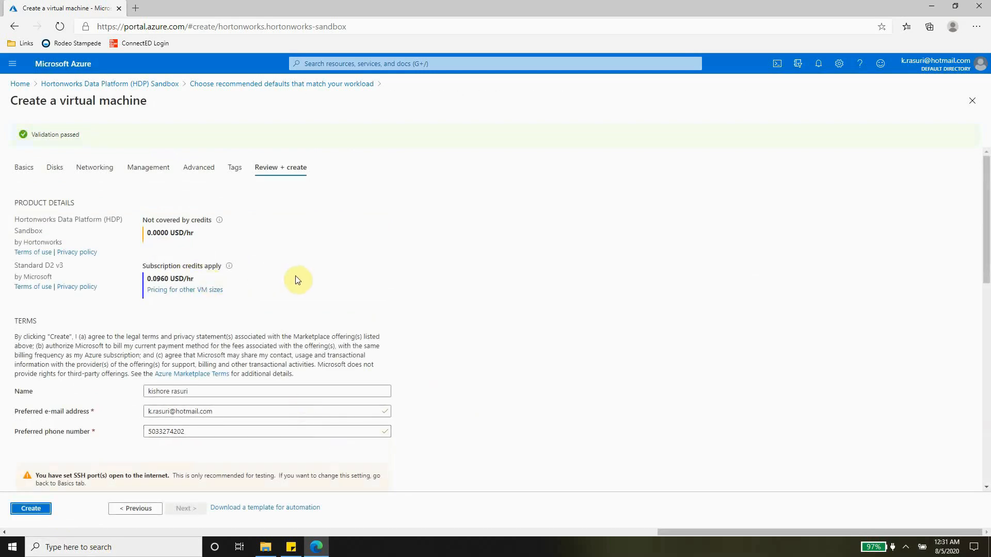
{"action": "scroll", "coordinate": [397, 318], "scroll_direction": "down", "scroll_amount": 1}
{"action": "scroll", "coordinate": [397, 318], "scroll_direction": "down", "scroll_amount": 10}
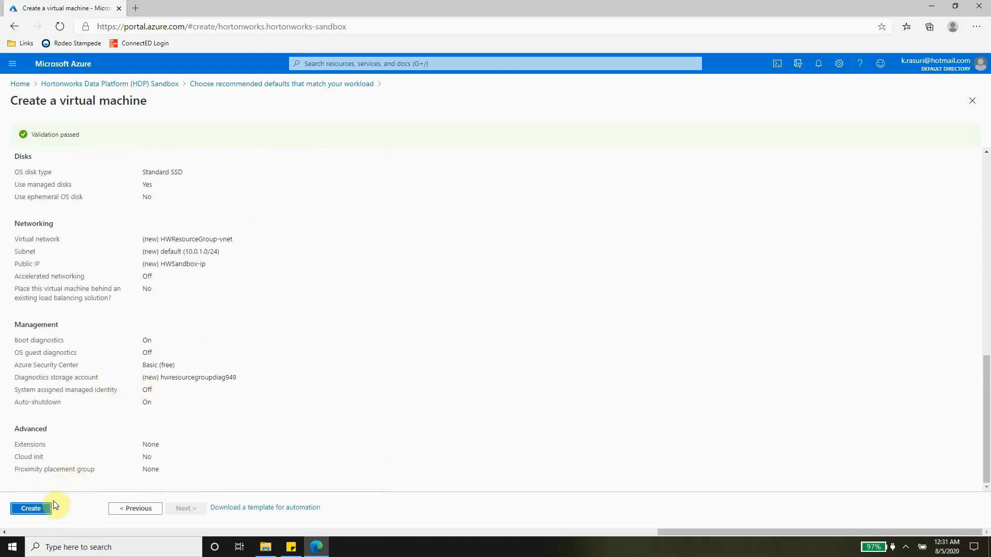
{"action": "left_click", "coordinate": [43, 509]}
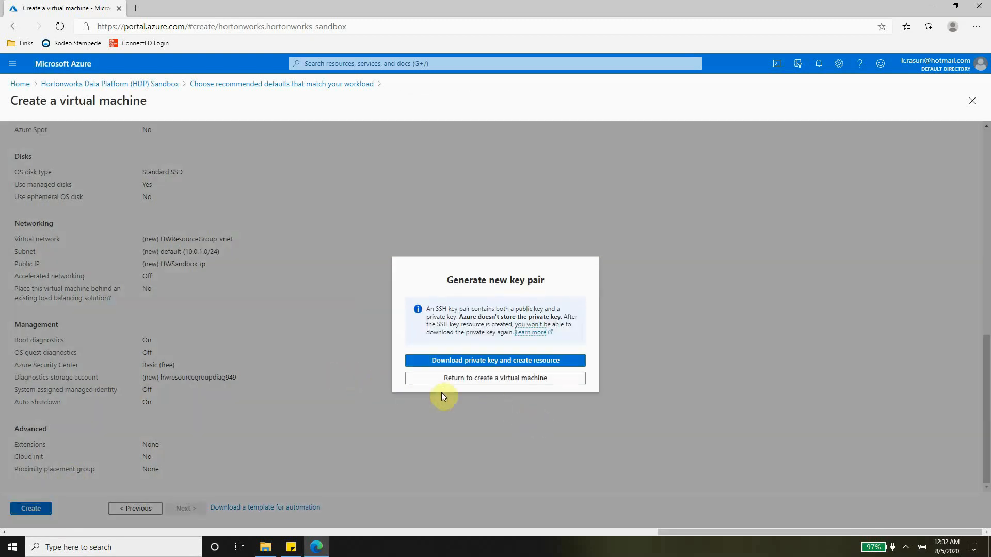
{"action": "left_click", "coordinate": [525, 363]}
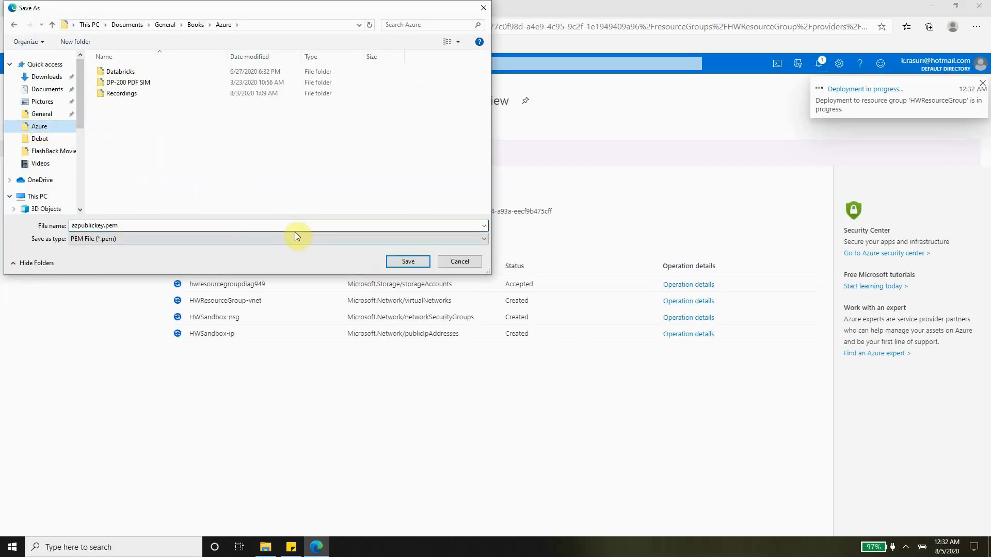
{"action": "left_click", "coordinate": [404, 262]}
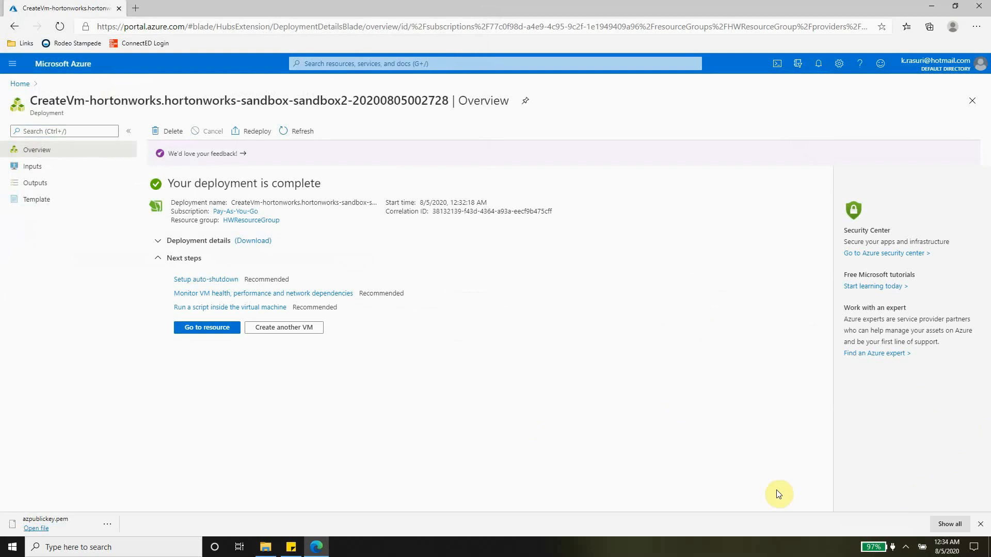
Open the deployed HWSandbox VM's Networking page and start a new inbound port rule
{"action": "left_click", "coordinate": [216, 338]}
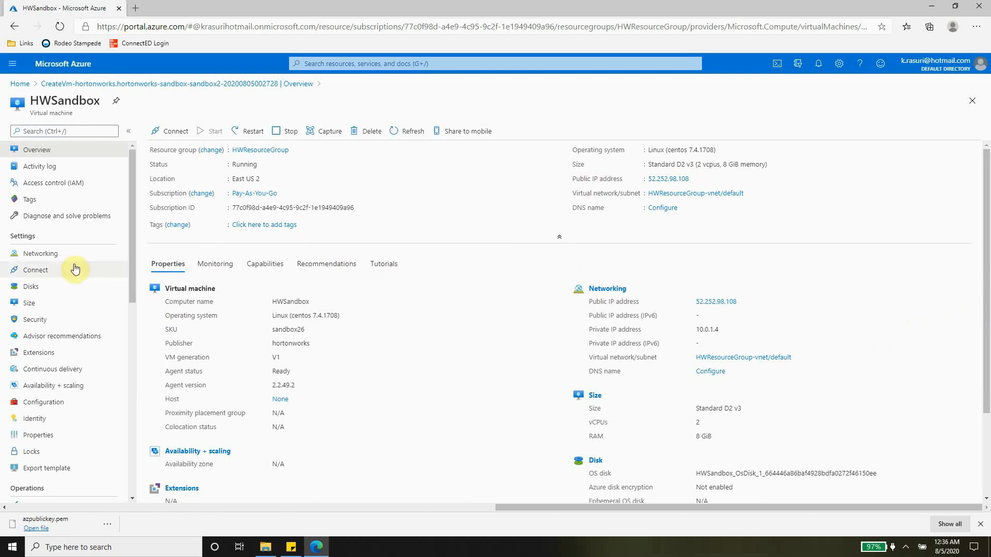
{"action": "left_click", "coordinate": [52, 255]}
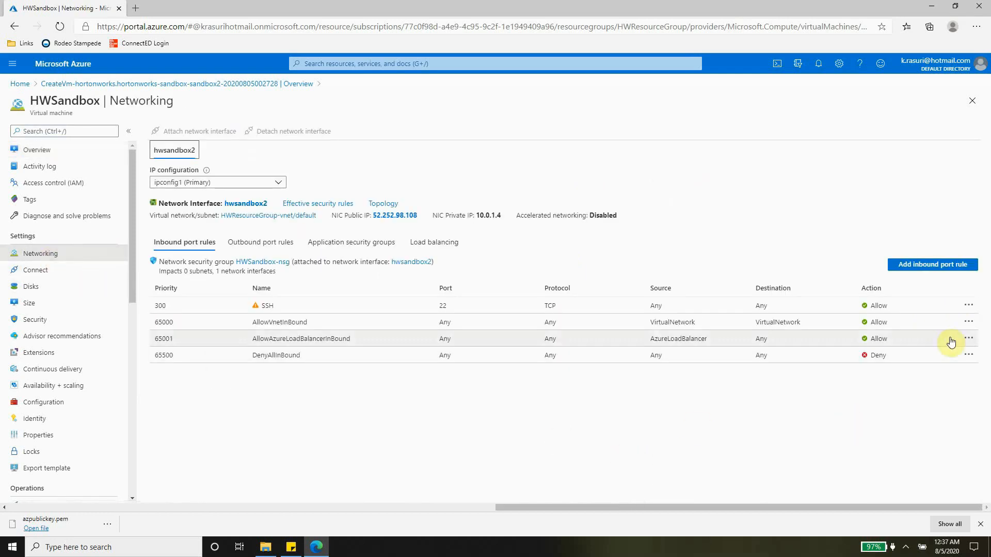
{"action": "left_click", "coordinate": [932, 266]}
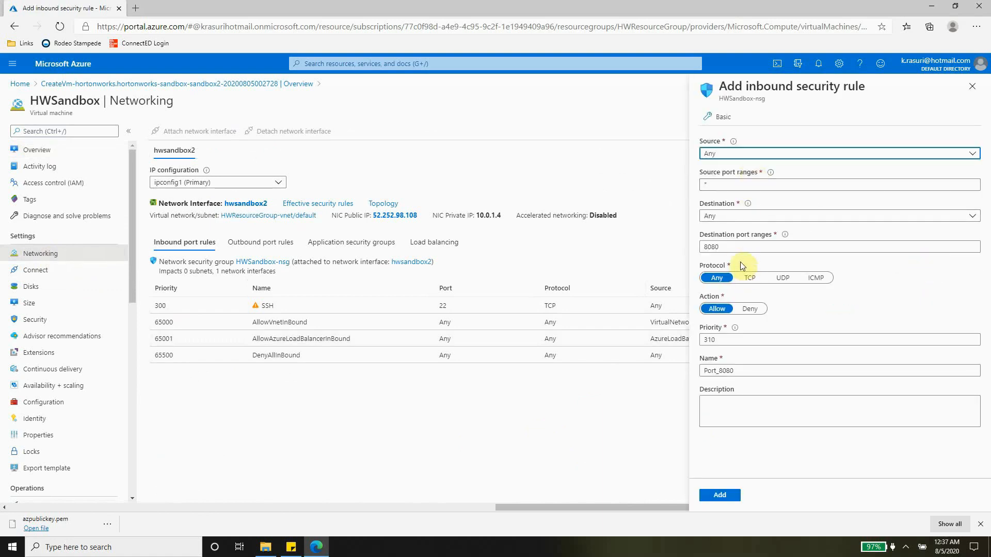
Add an inbound rule Port_8888 allowing destination port 8888
{"action": "left_click", "coordinate": [729, 248]}
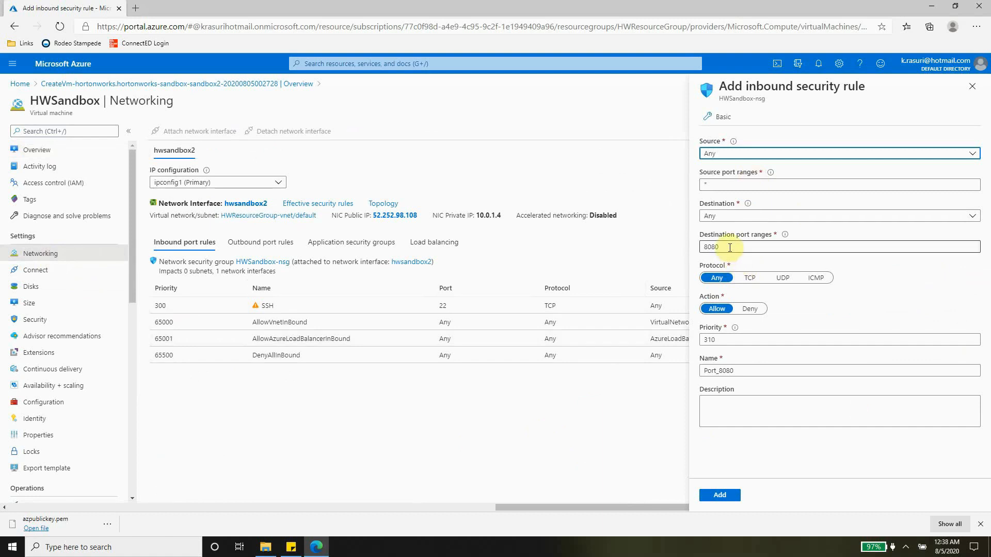
{"action": "left_click_drag", "start_coordinate": [729, 248], "coordinate": [702, 246]}
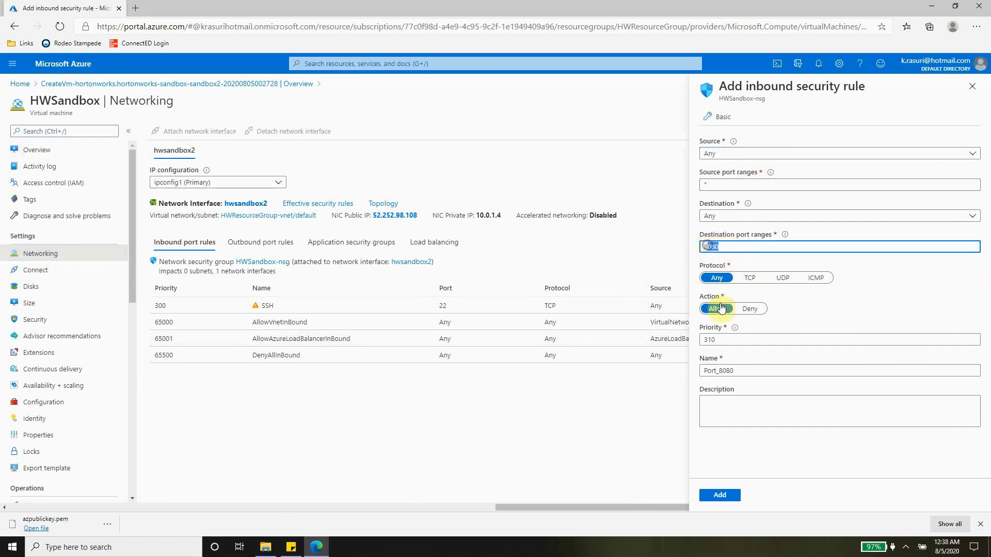
{"action": "type", "text": "8888"}
{"action": "left_click", "coordinate": [747, 370]}
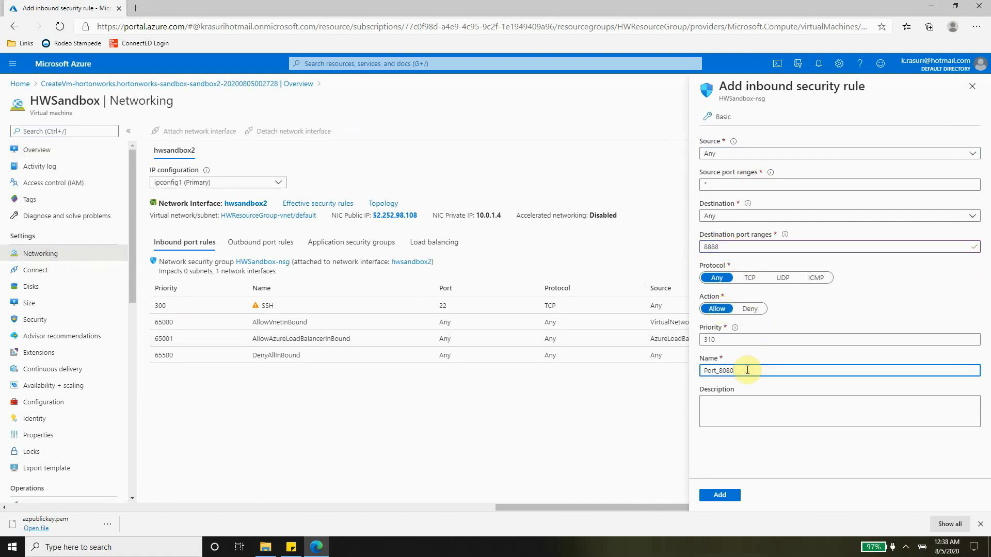
{"action": "key", "text": "BackSpace"}
{"action": "key", "text": "BackSpace"}
{"action": "key", "text": "BackSpace"}
{"action": "type", "text": "8888"}
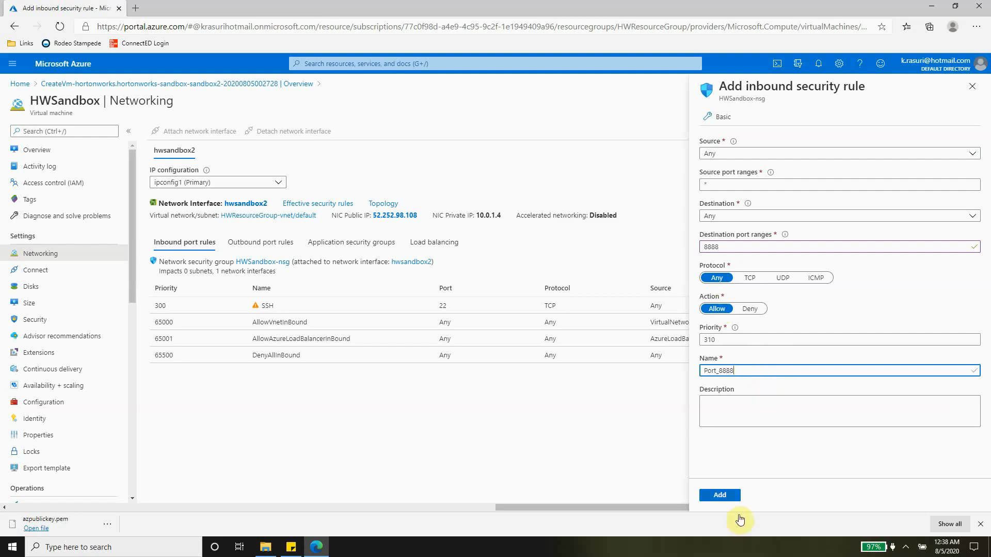
{"action": "left_click", "coordinate": [727, 497]}
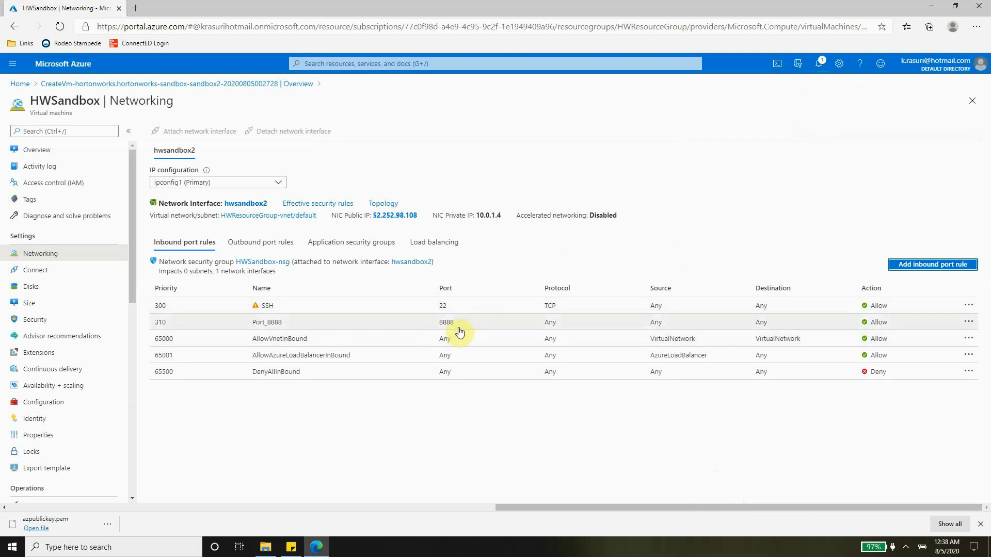
{"action": "left_click", "coordinate": [928, 266]}
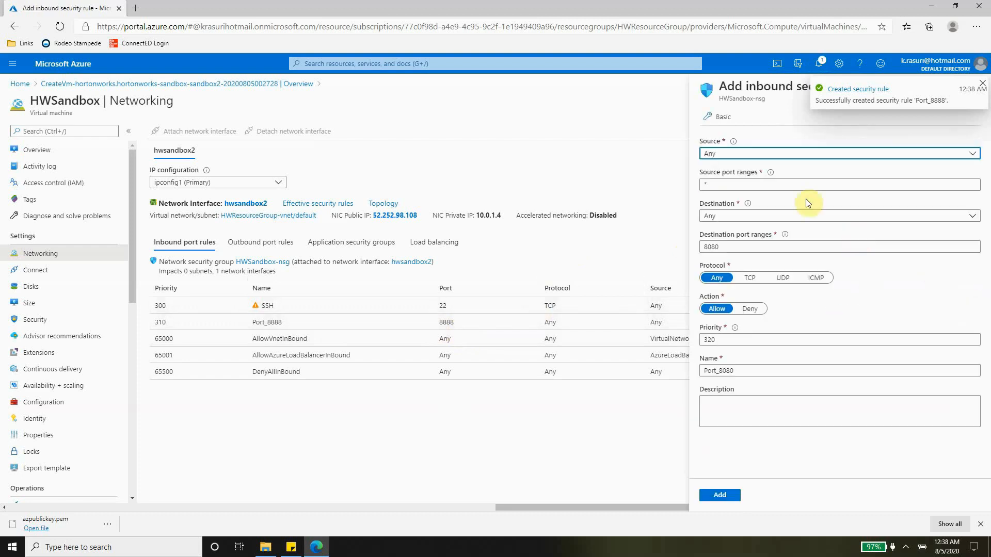
Add the Port_8080 inbound rule for port 8080 at priority 320, then return to the HWSandbox overview
{"action": "left_click", "coordinate": [731, 246]}
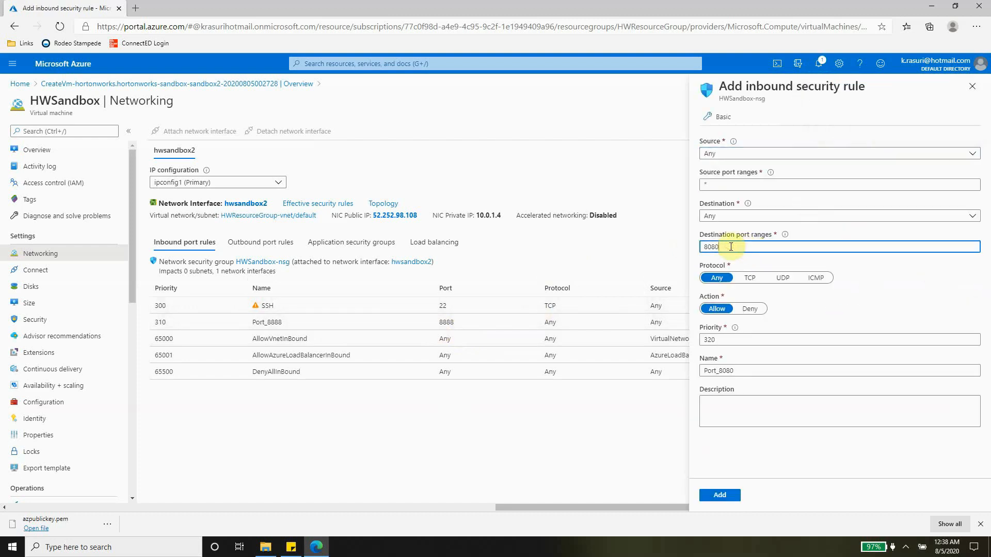
{"action": "left_click", "coordinate": [723, 497]}
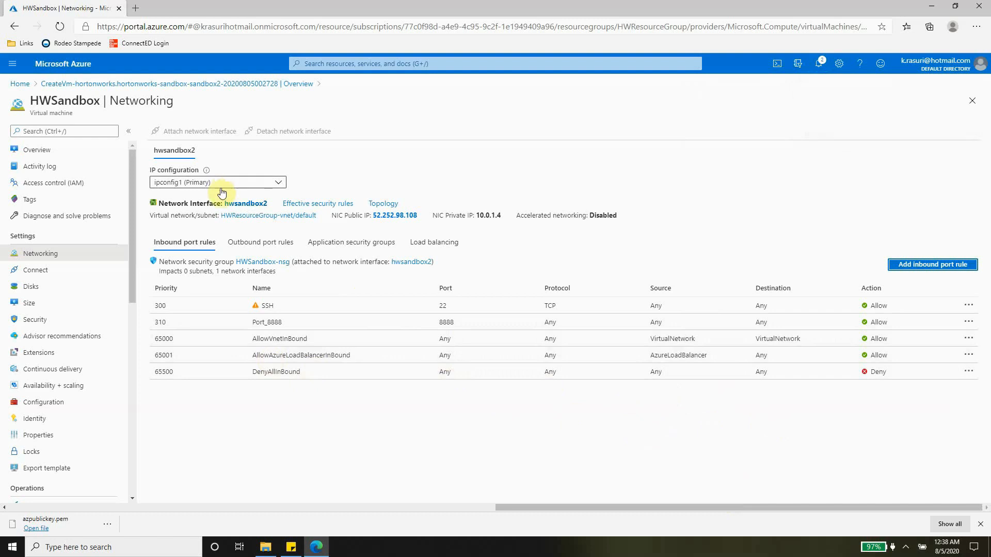
{"action": "left_click", "coordinate": [30, 156]}
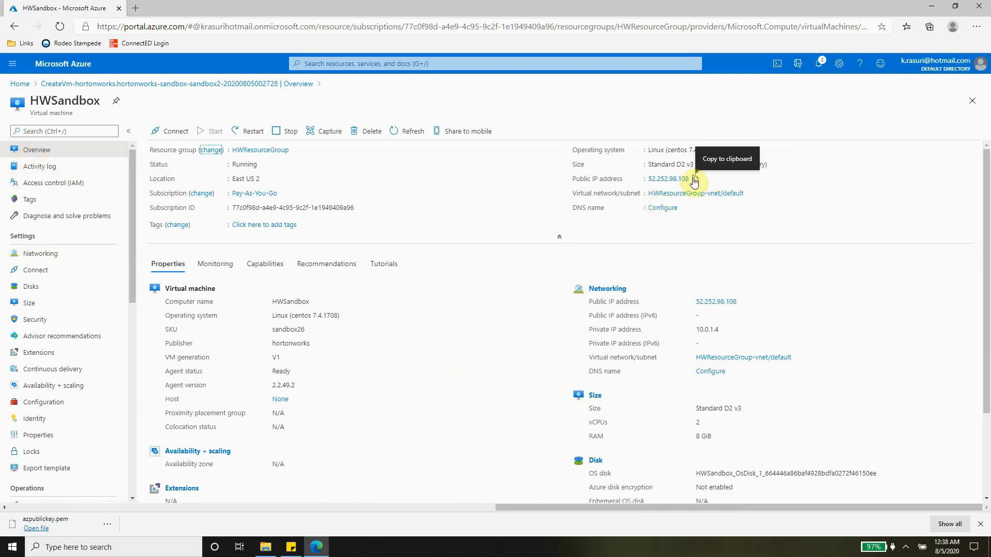
Load the copied public IP with port 8888 (52.252.98.108:8888) in a new Edge tab
{"action": "left_click", "coordinate": [695, 179]}
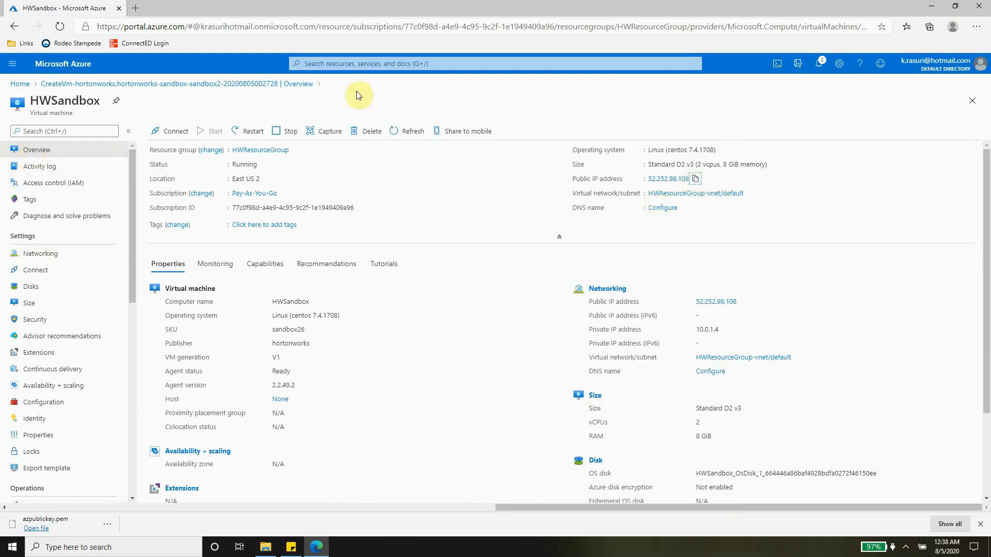
{"action": "left_click", "coordinate": [135, 8]}
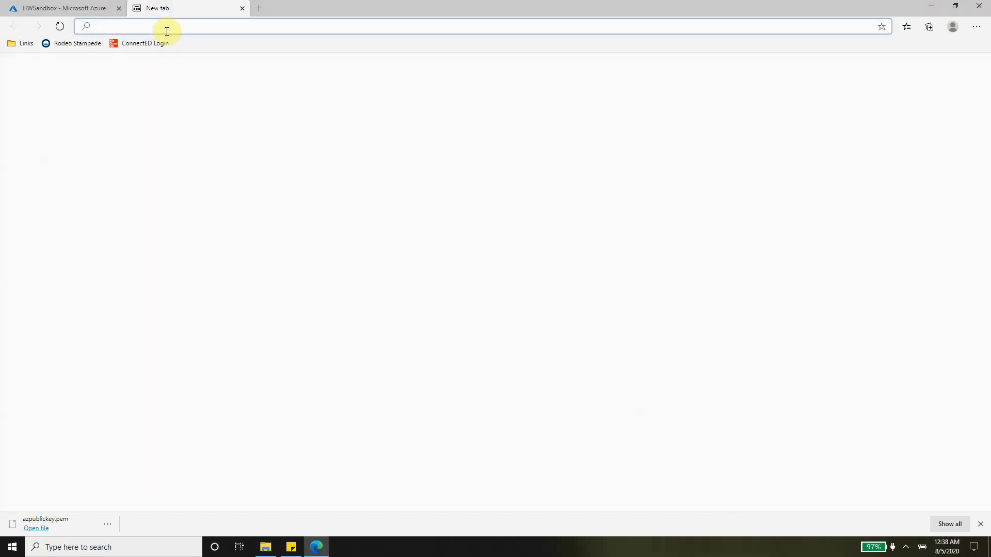
{"action": "key", "text": "ctrl+v"}
{"action": "type", "text": ":888"}
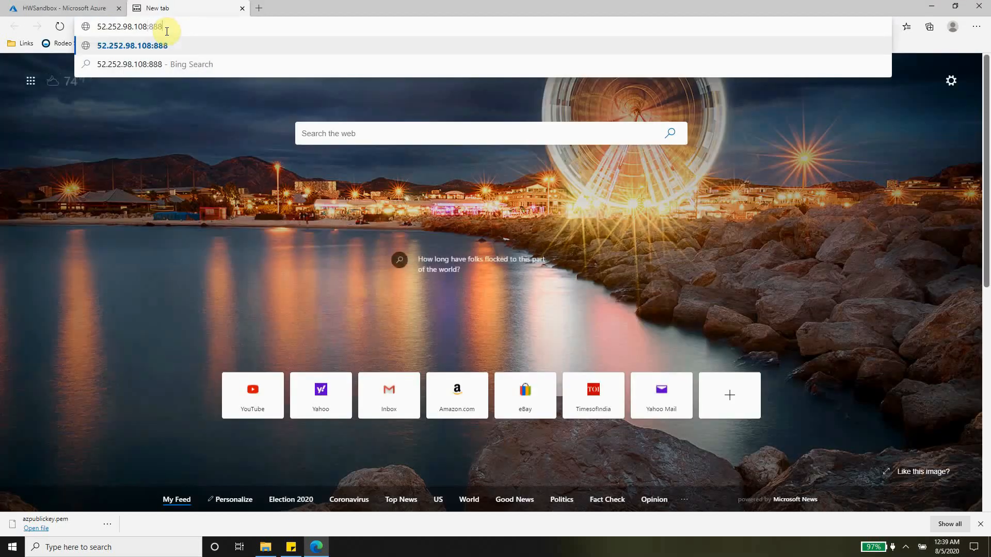
{"action": "type", "text": "8"}
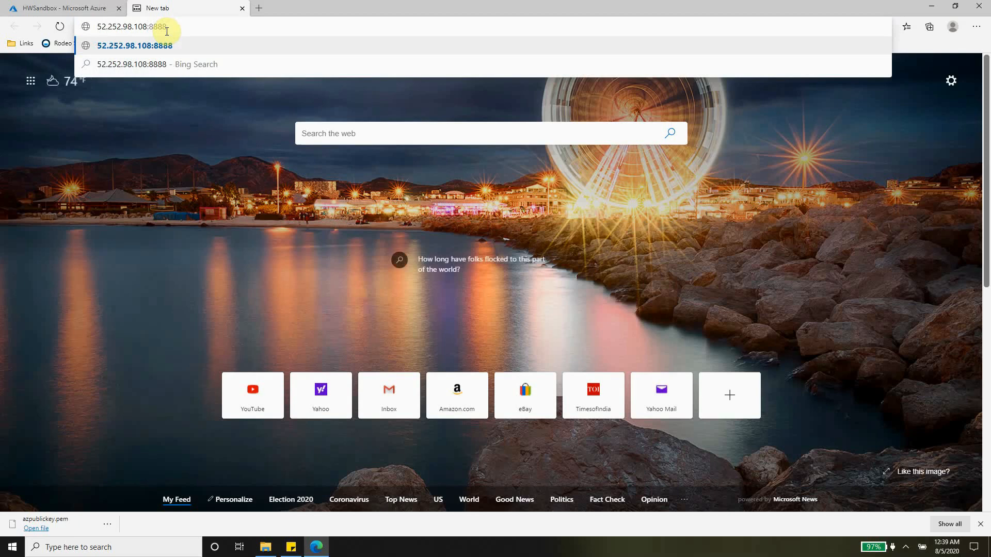
{"action": "key", "text": "Return"}
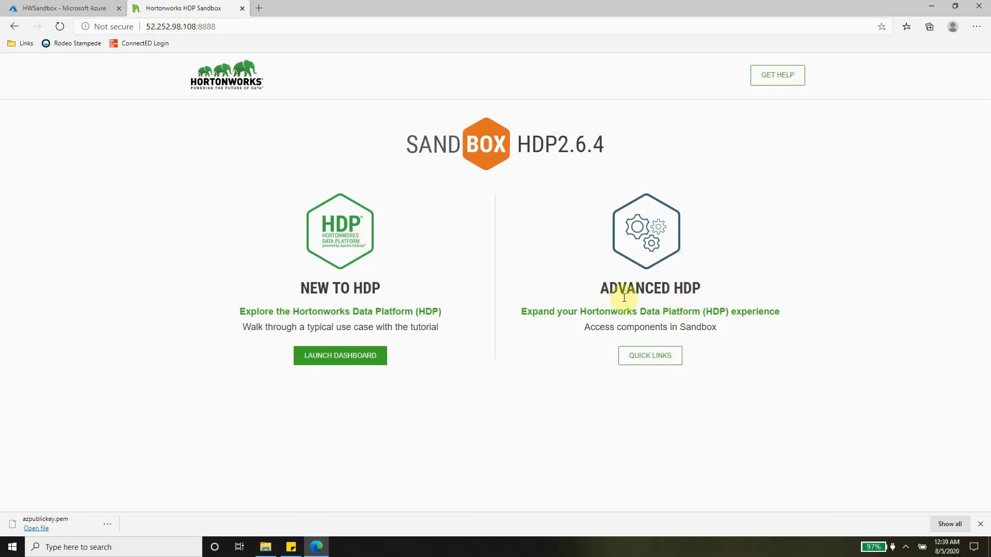
Show the Advanced HDP Quick Links and review the Ambari, Ranger, Zeppelin, SSH Client, Workflow Manager and Atlas tiles
{"action": "left_click", "coordinate": [651, 360]}
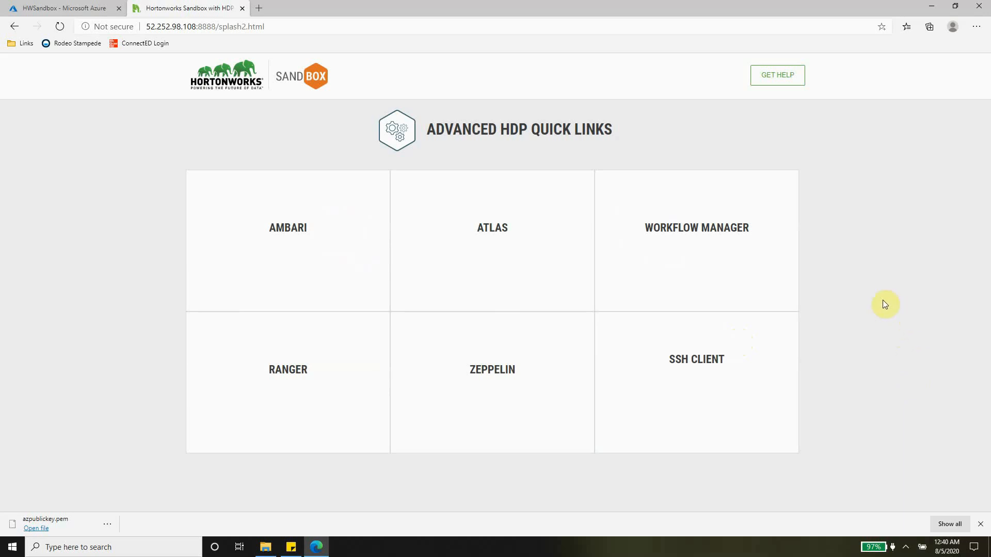
{"action": "mouse_move", "coordinate": [232, 192]}
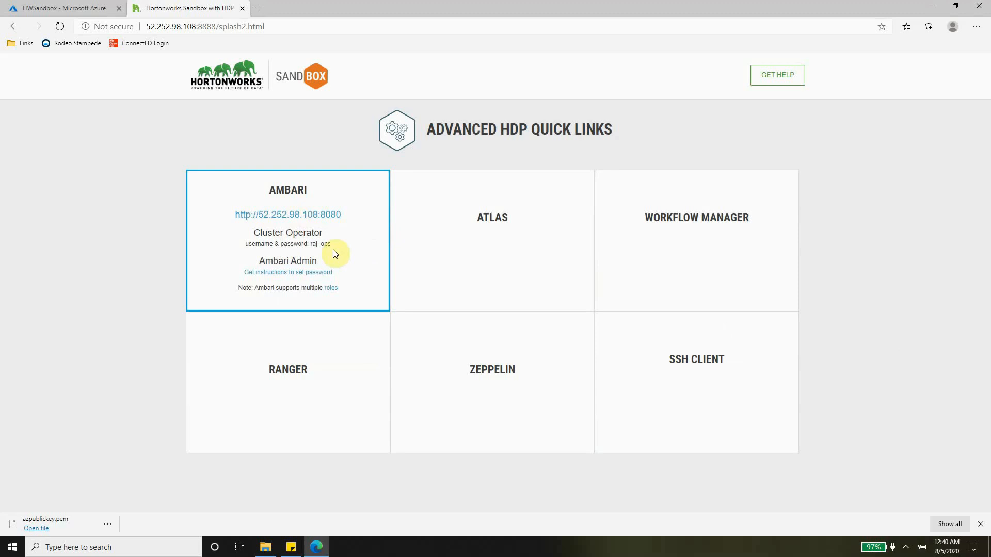
{"action": "mouse_move", "coordinate": [326, 389]}
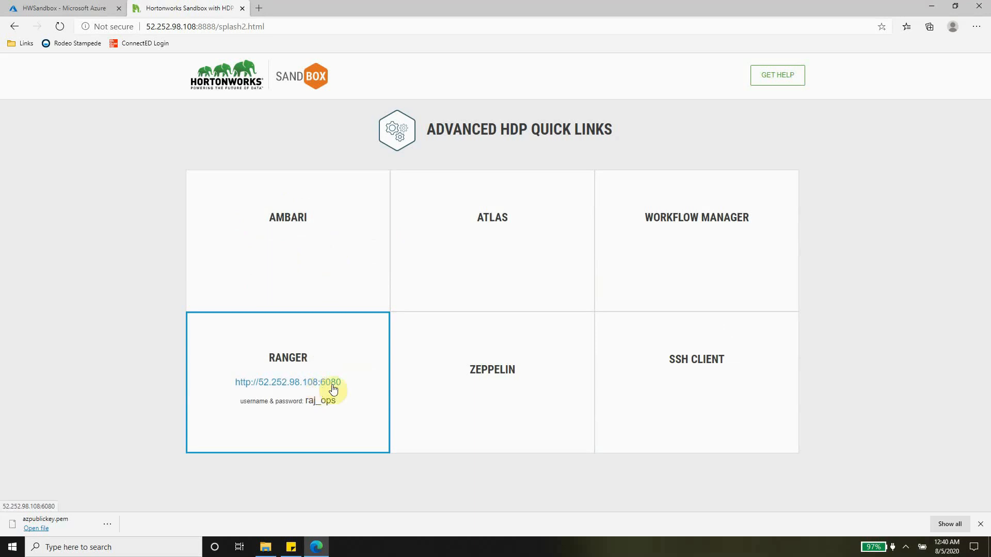
{"action": "mouse_move", "coordinate": [479, 401]}
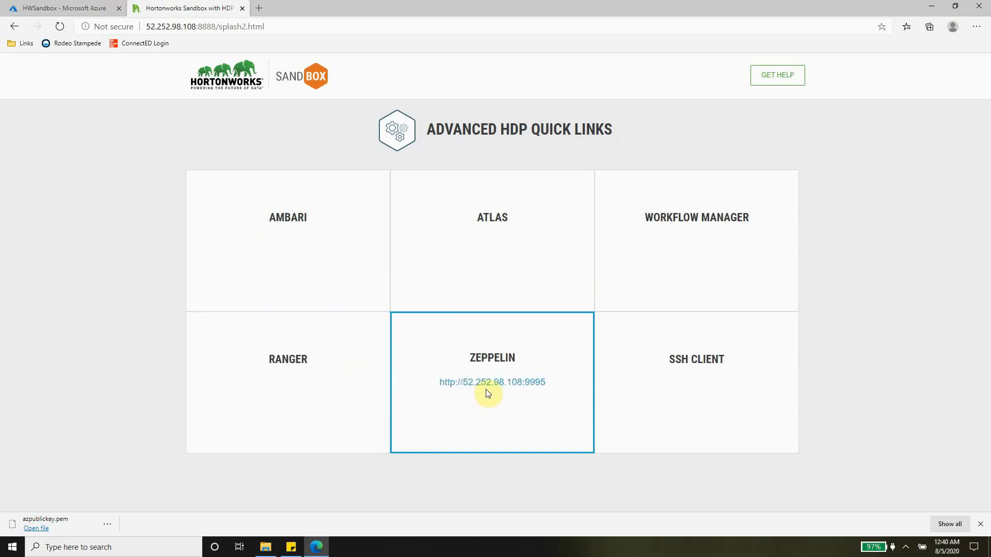
{"action": "mouse_move", "coordinate": [768, 388]}
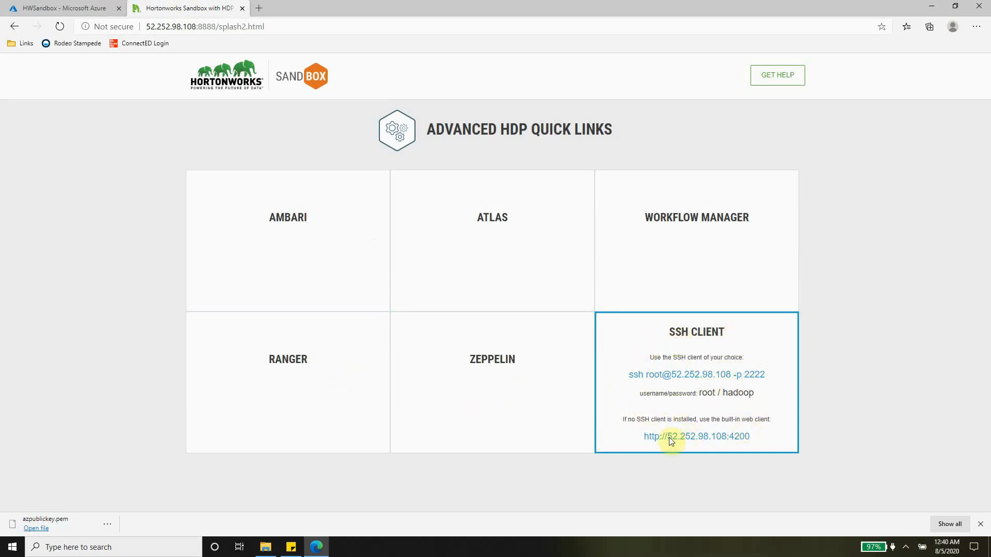
{"action": "mouse_move", "coordinate": [686, 248]}
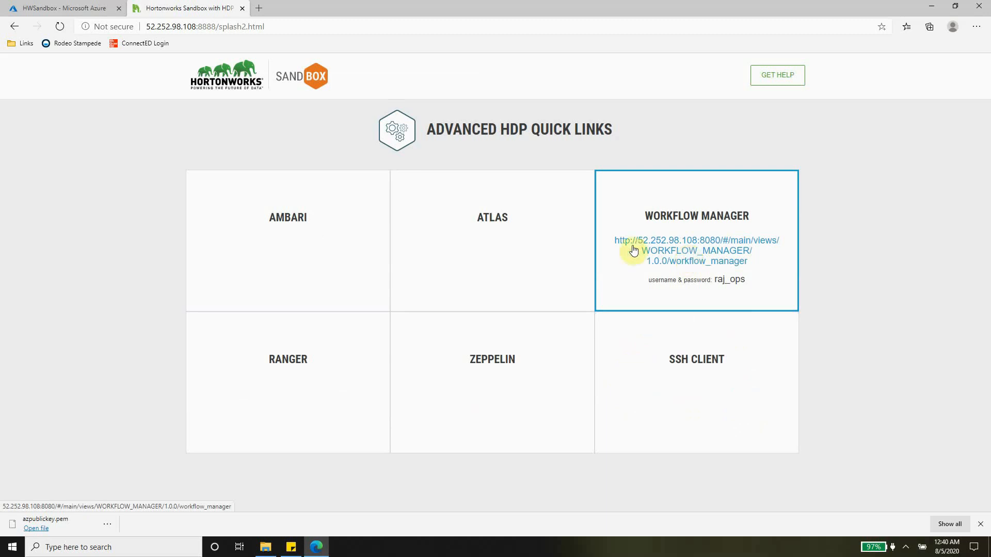
{"action": "mouse_move", "coordinate": [526, 237]}
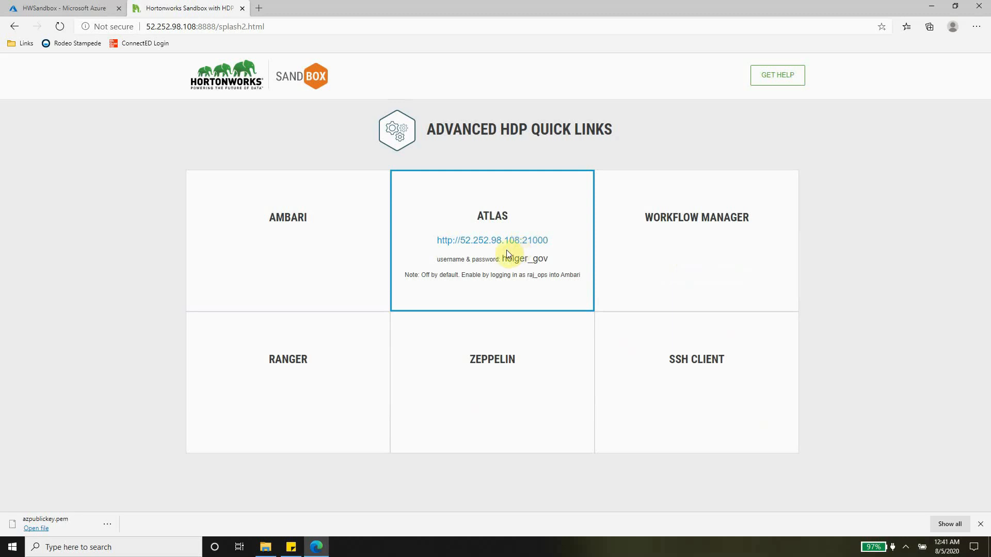
{"action": "mouse_move", "coordinate": [343, 264]}
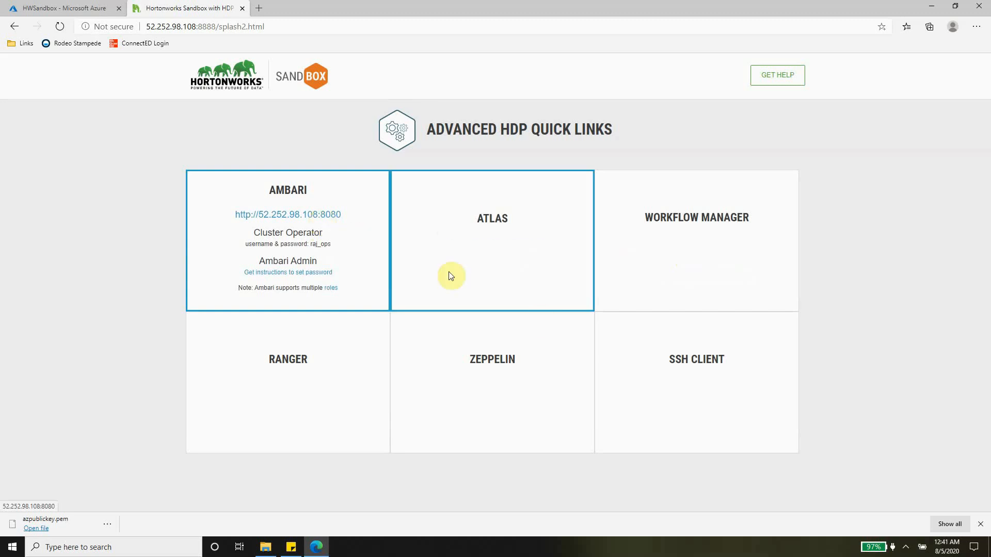
{"action": "mouse_move", "coordinate": [686, 370]}
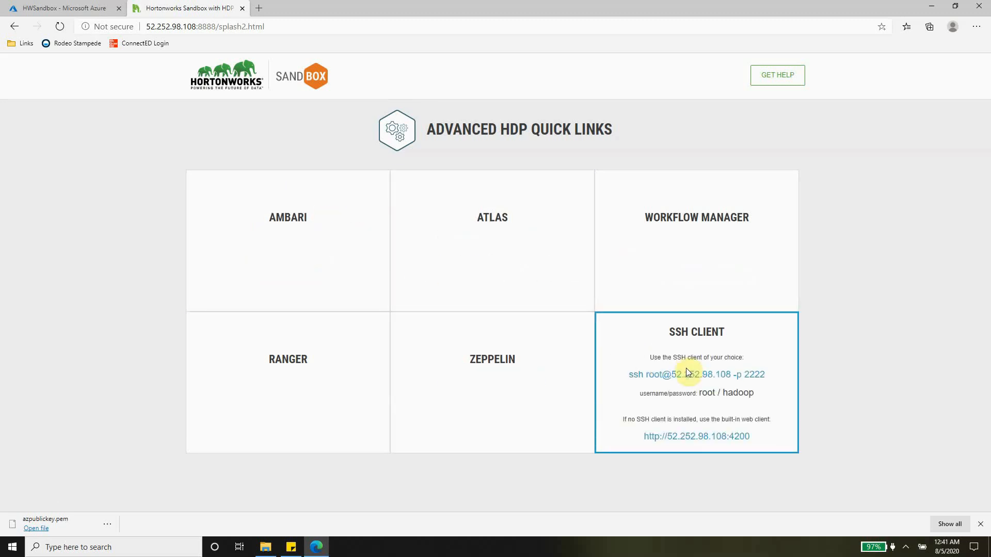
{"action": "mouse_move", "coordinate": [283, 227]}
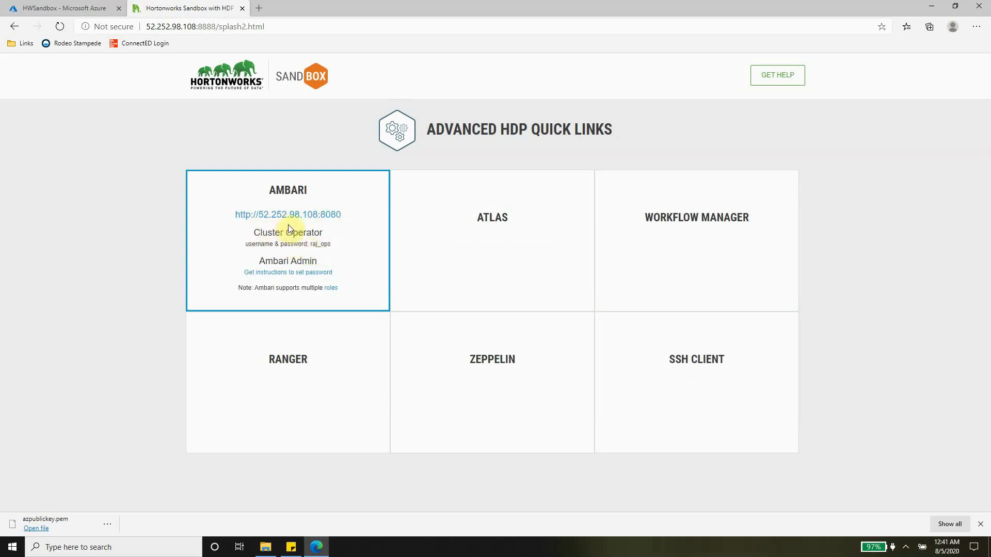
Open Ambari on port 8080 and sign in with the cluster operator username and password
{"action": "left_click", "coordinate": [315, 215]}
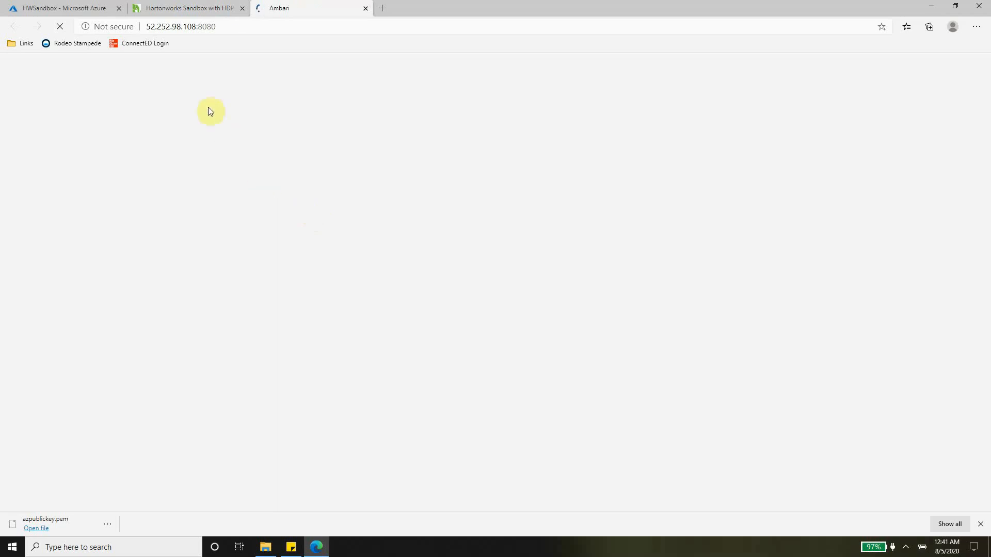
{"action": "left_click", "coordinate": [466, 162]}
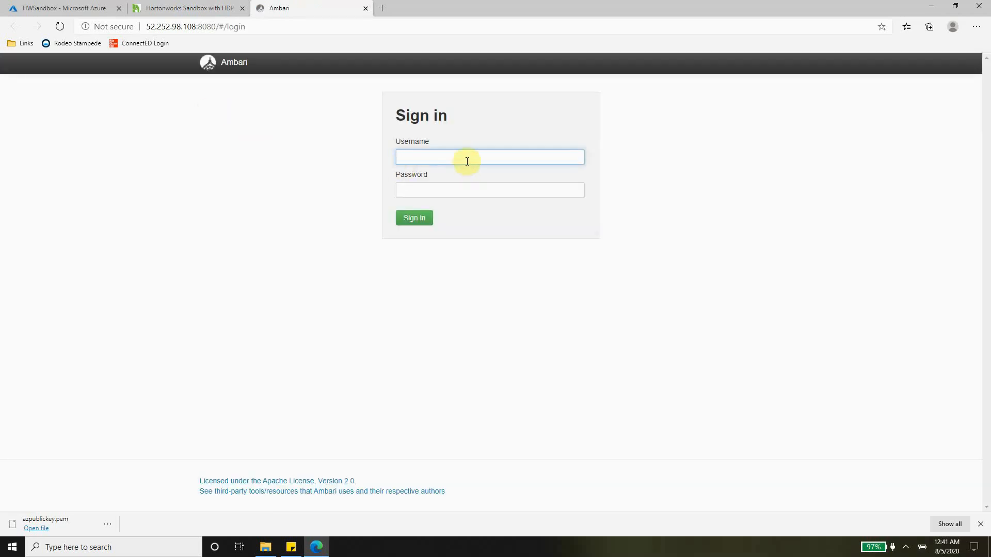
{"action": "type", "text": "raj_ops"}
{"action": "left_click", "coordinate": [470, 185]}
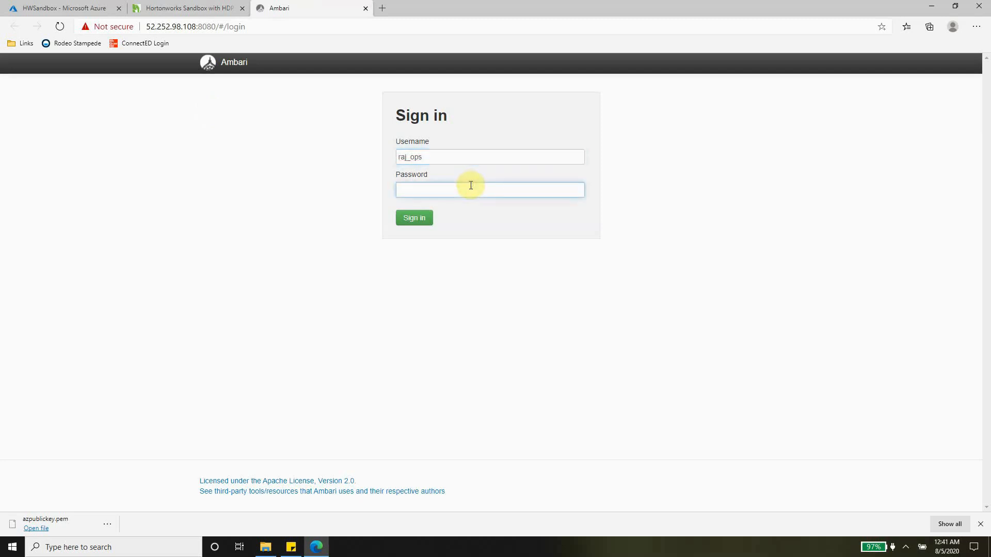
{"action": "type", "text": "raj_ops"}
{"action": "left_click", "coordinate": [576, 190]}
{"action": "left_click", "coordinate": [417, 218]}
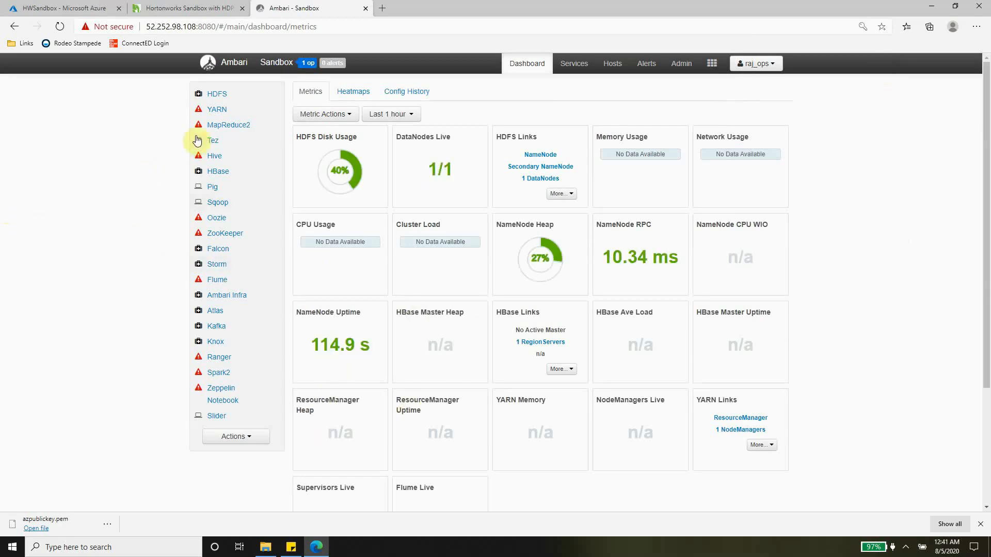
Check the running Start All Services operation, then go back to the sandbox Quick Links tab
{"action": "mouse_move", "coordinate": [198, 113]}
{"action": "left_click", "coordinate": [306, 63]}
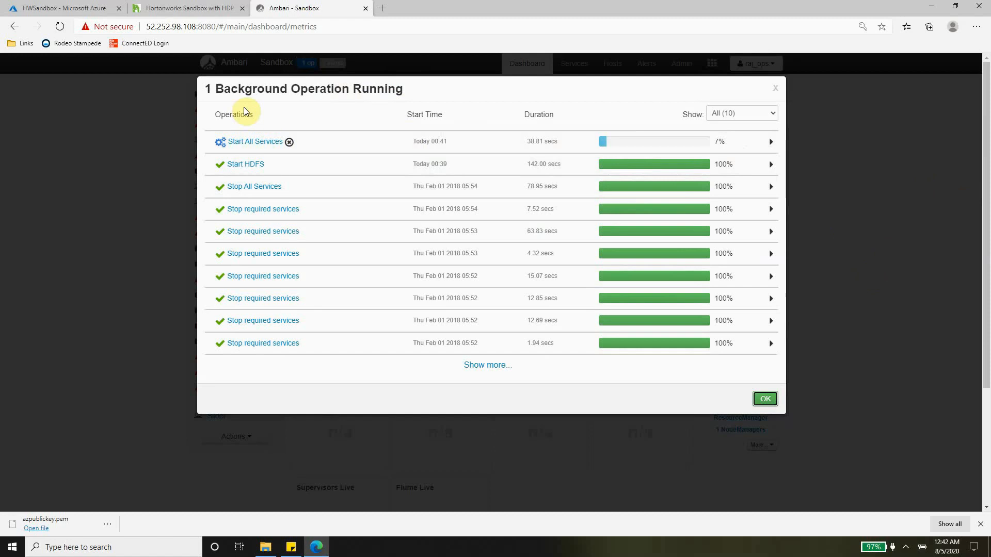
{"action": "left_click", "coordinate": [166, 11]}
{"action": "mouse_move", "coordinate": [648, 339]}
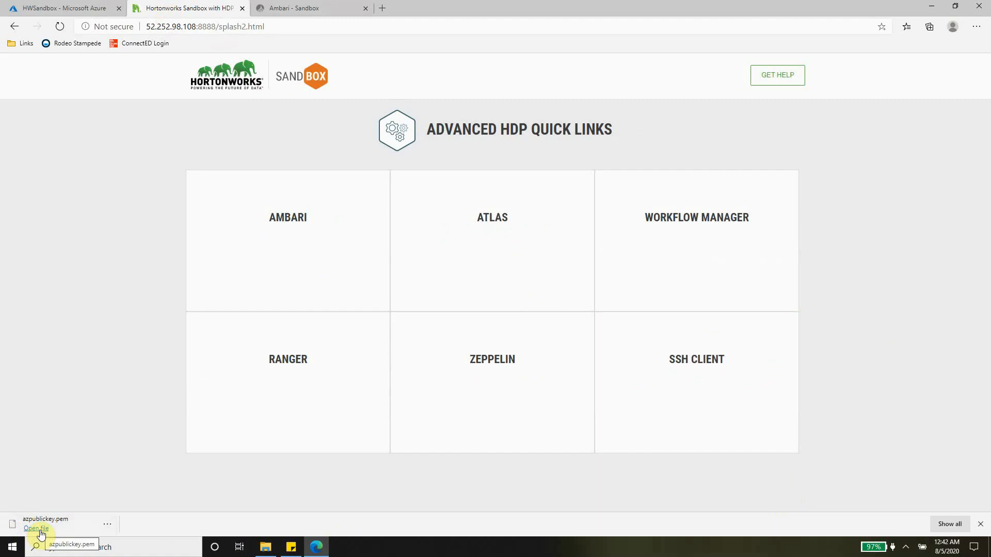
Show the downloaded azpublickey.pem in the Books\Azure folder and search Windows for putty
{"action": "left_click", "coordinate": [107, 524]}
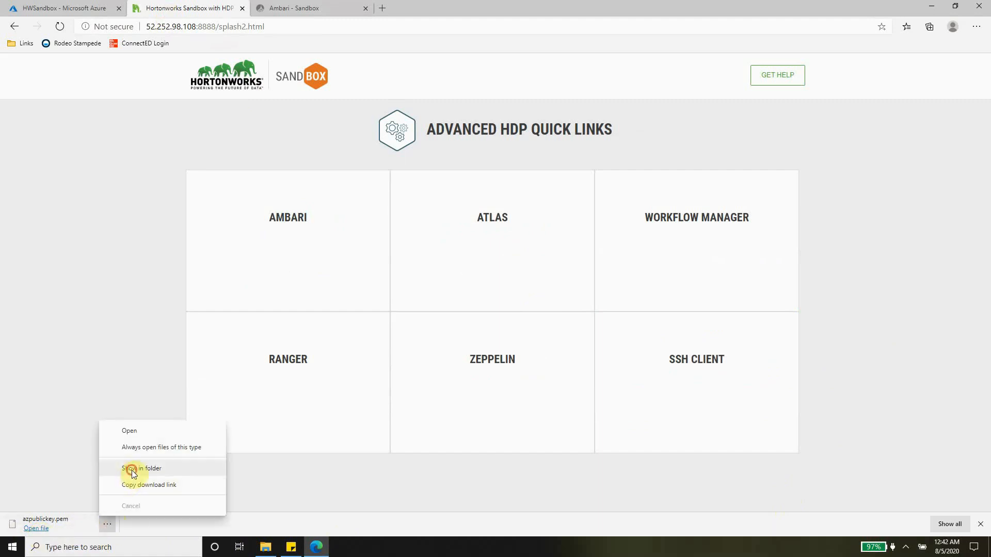
{"action": "left_click", "coordinate": [132, 469]}
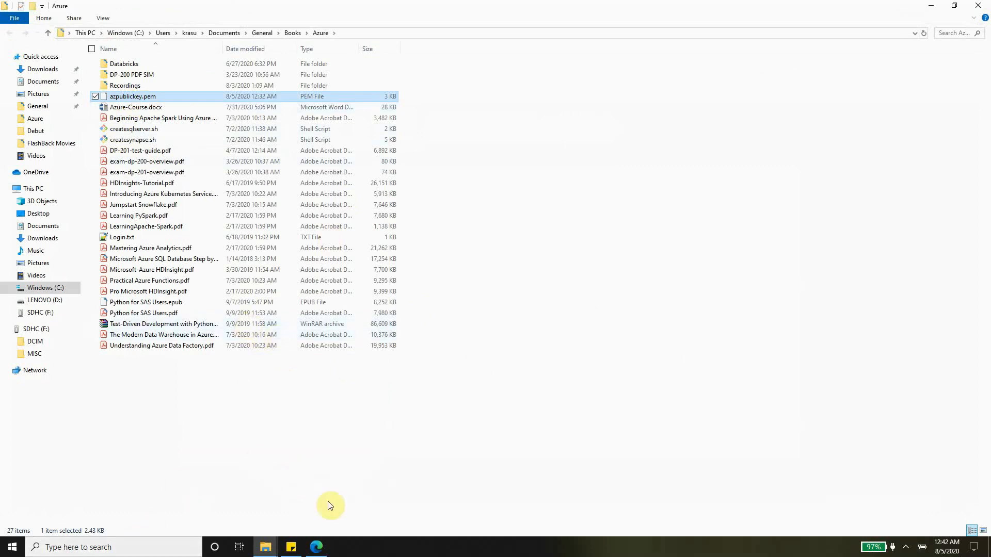
{"action": "left_click", "coordinate": [175, 549]}
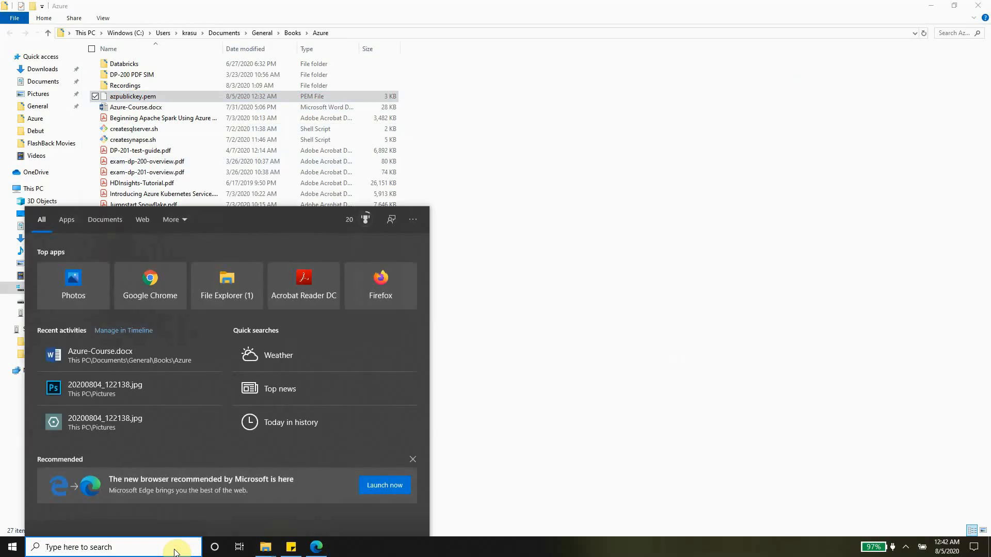
{"action": "type", "text": "putty"}
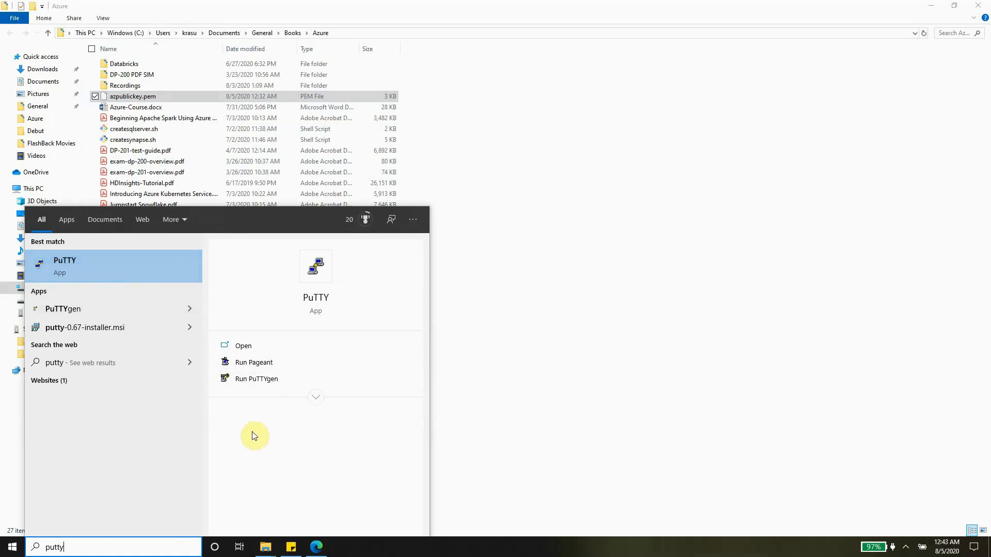
Launch PuTTYgen, import azpublickey.pem using the All Files filter, and start saving the private key
{"action": "left_click", "coordinate": [263, 382]}
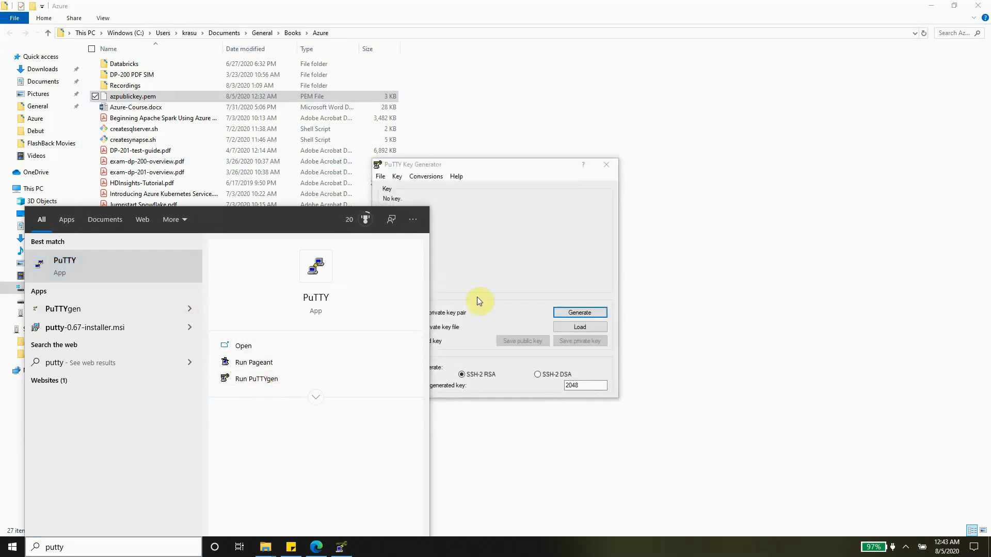
{"action": "left_click", "coordinate": [491, 240]}
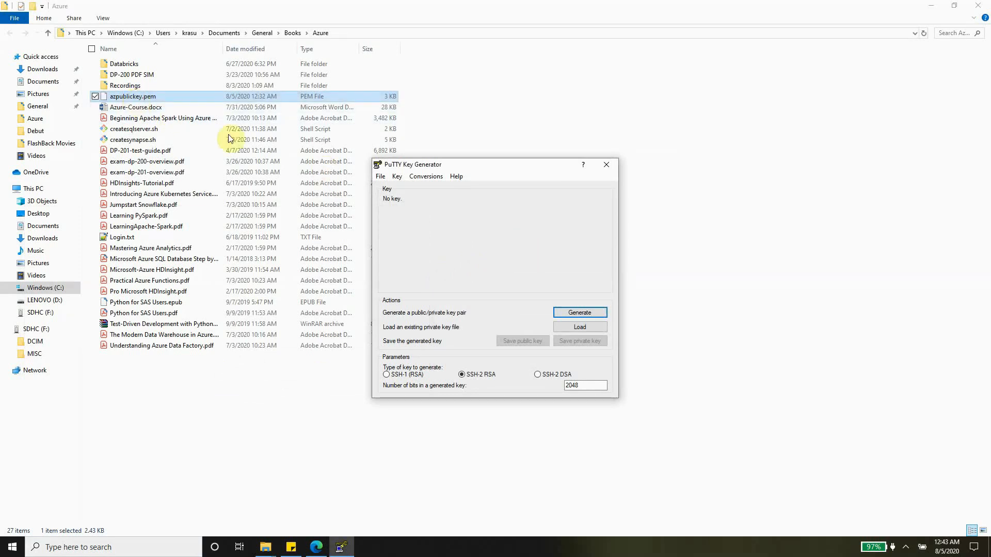
{"action": "left_click", "coordinate": [590, 328]}
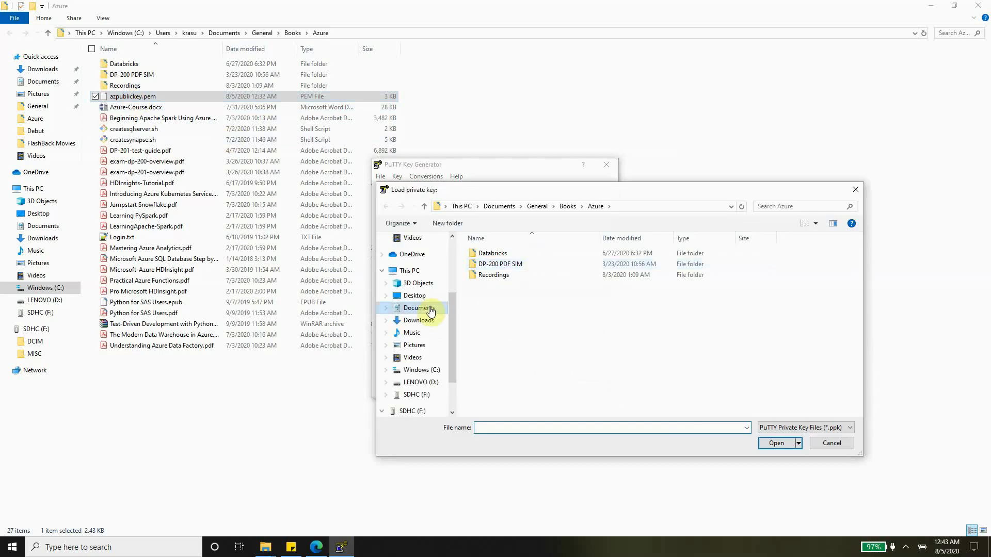
{"action": "left_click_drag", "start_coordinate": [453, 280], "coordinate": [454, 249]}
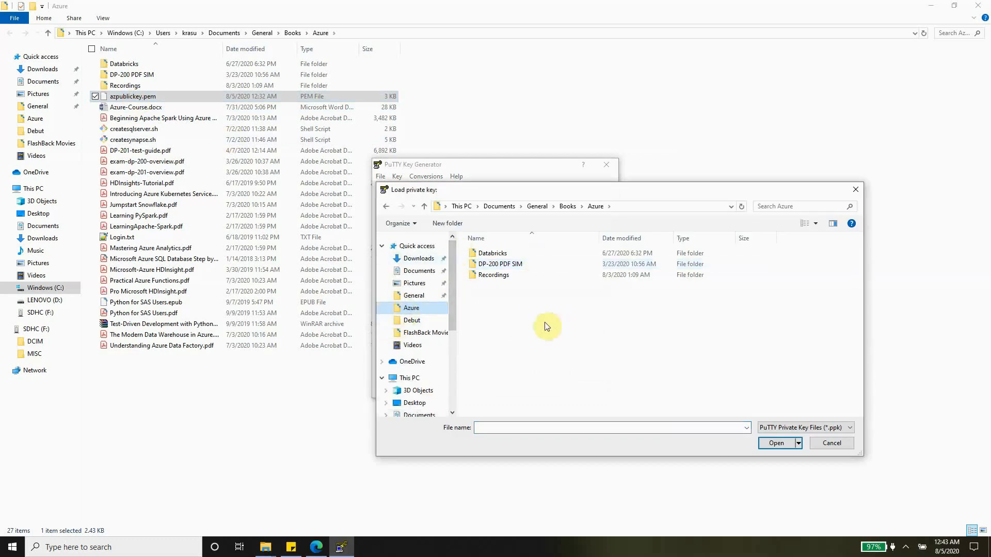
{"action": "left_click", "coordinate": [807, 429]}
{"action": "left_click", "coordinate": [791, 442]}
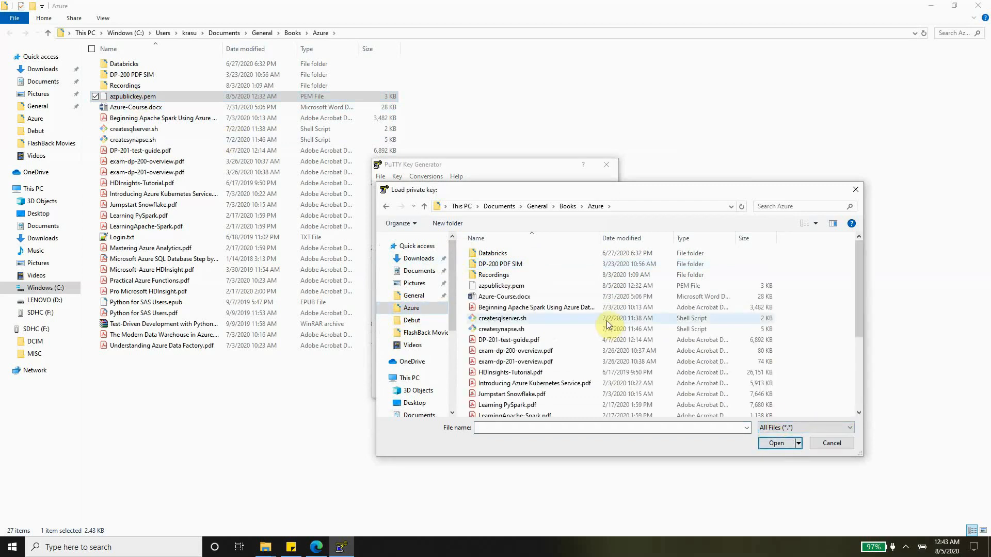
{"action": "left_click", "coordinate": [501, 285]}
{"action": "left_click", "coordinate": [785, 441]}
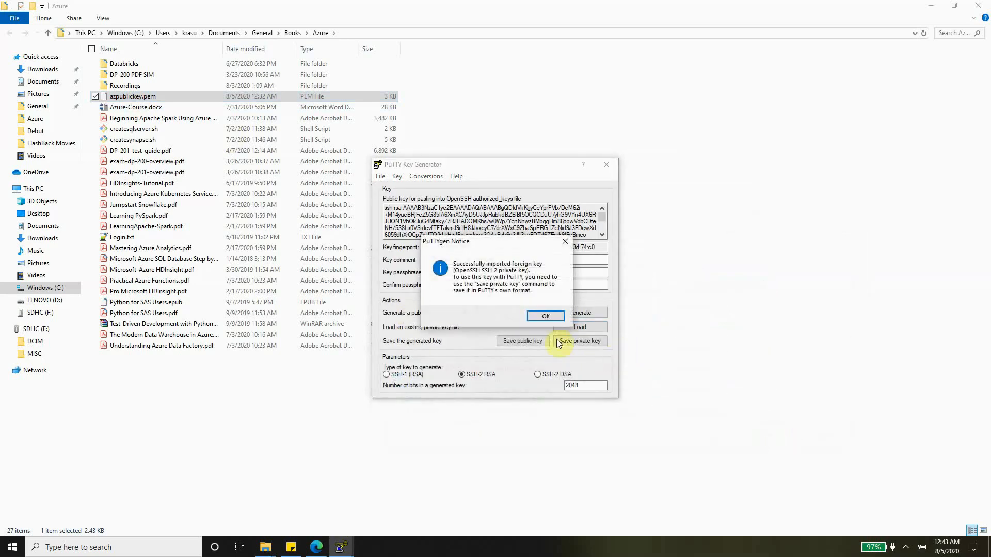
{"action": "left_click", "coordinate": [544, 314]}
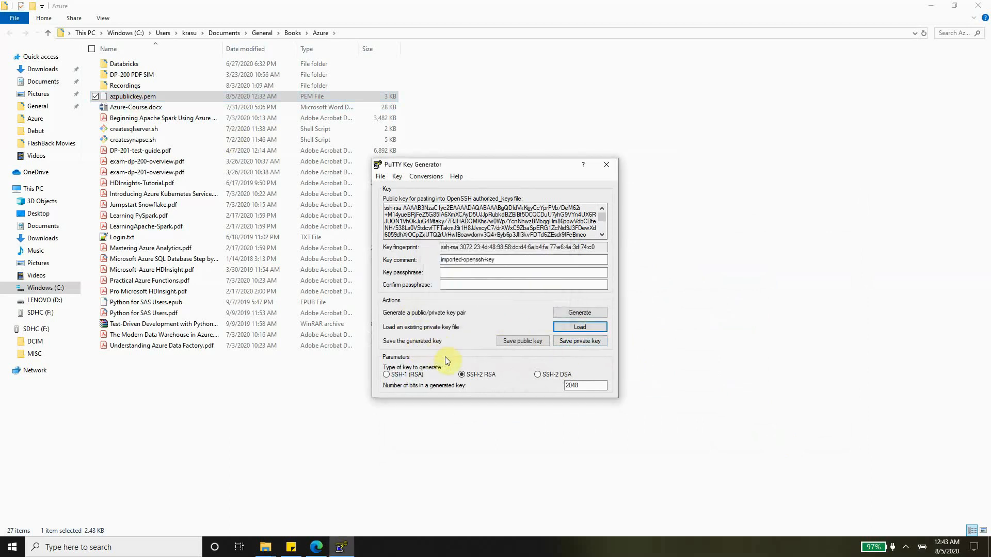
{"action": "left_click", "coordinate": [576, 342]}
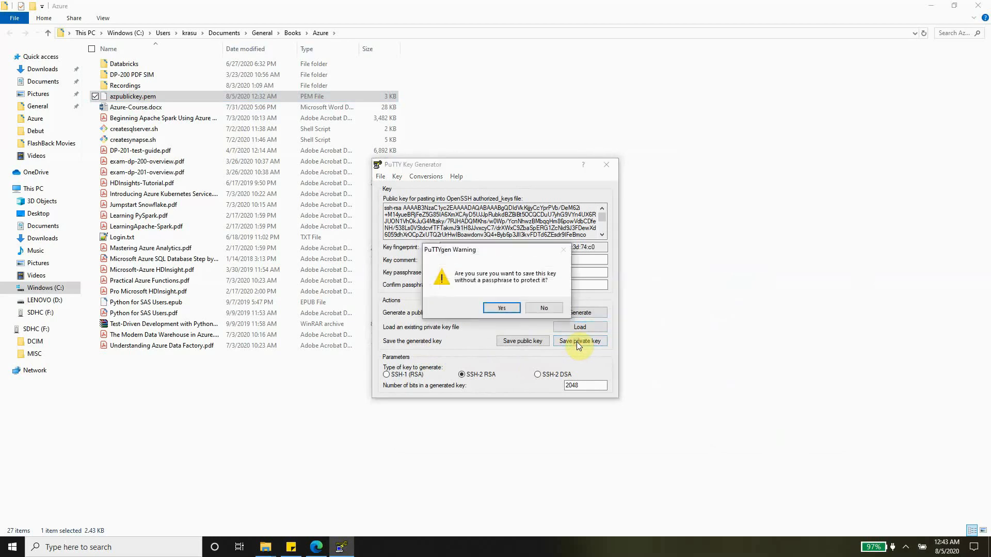
Save the key without a passphrase as azprivatekey.ppk in the Azure folder and close PuTTYgen
{"action": "left_click", "coordinate": [502, 308]}
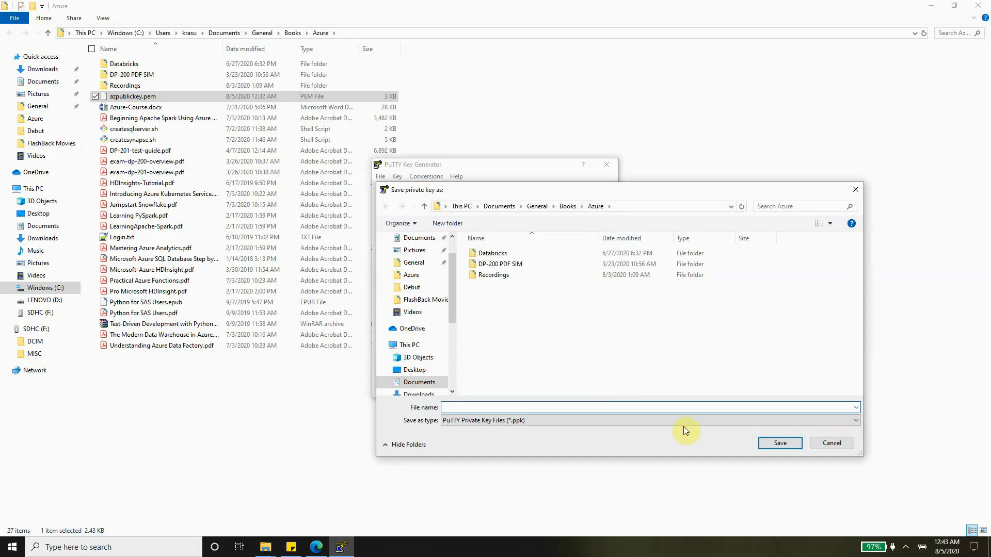
{"action": "type", "text": "azprivatekey"}
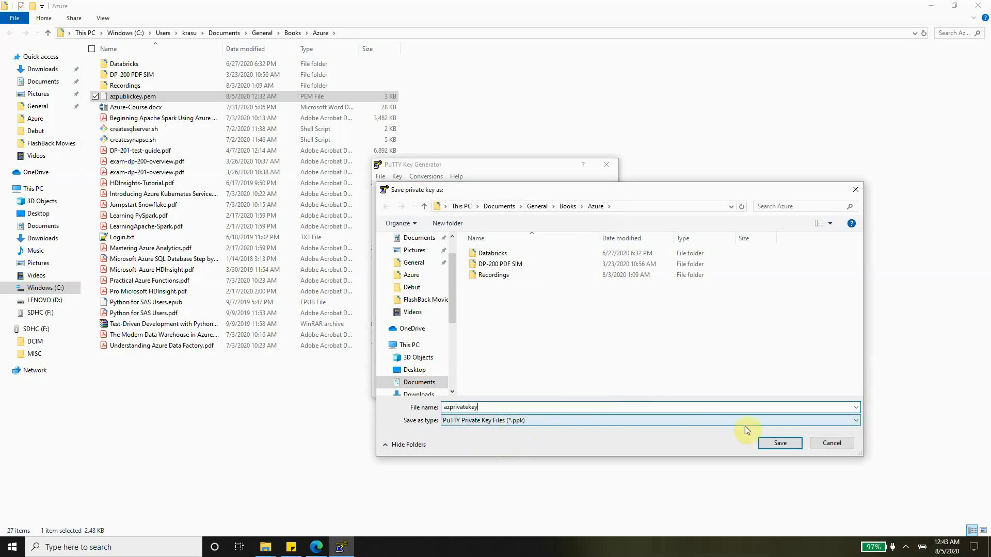
{"action": "left_click", "coordinate": [794, 443]}
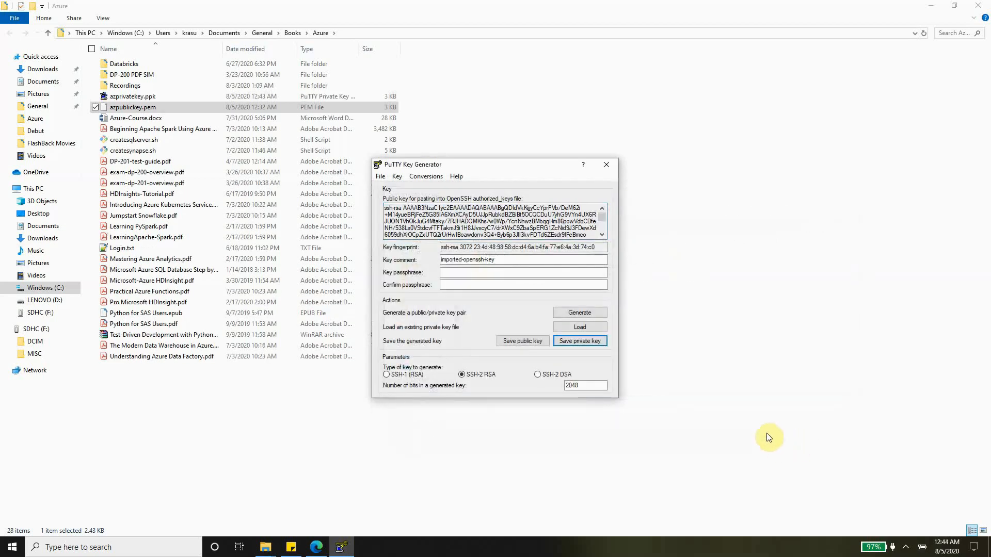
{"action": "left_click", "coordinate": [610, 164]}
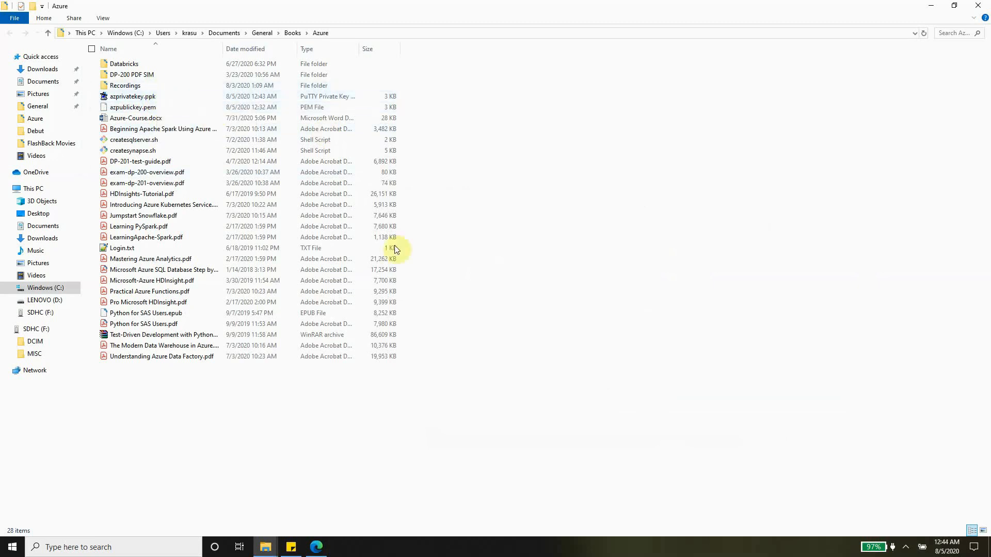
Launch PuTTY Configuration from Windows search, then switch Edge to the HWSandbox Azure tab
{"action": "left_click", "coordinate": [139, 548]}
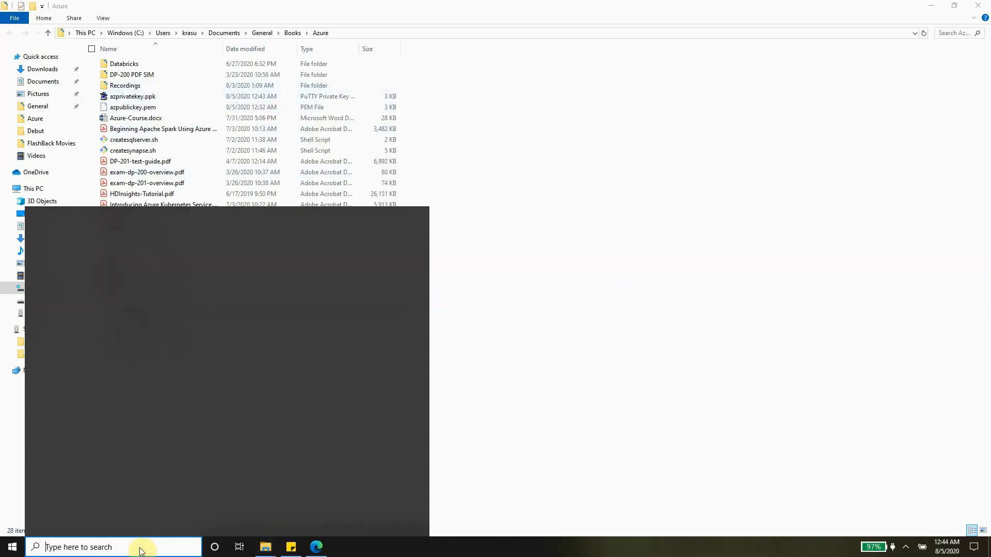
{"action": "type", "text": "putty"}
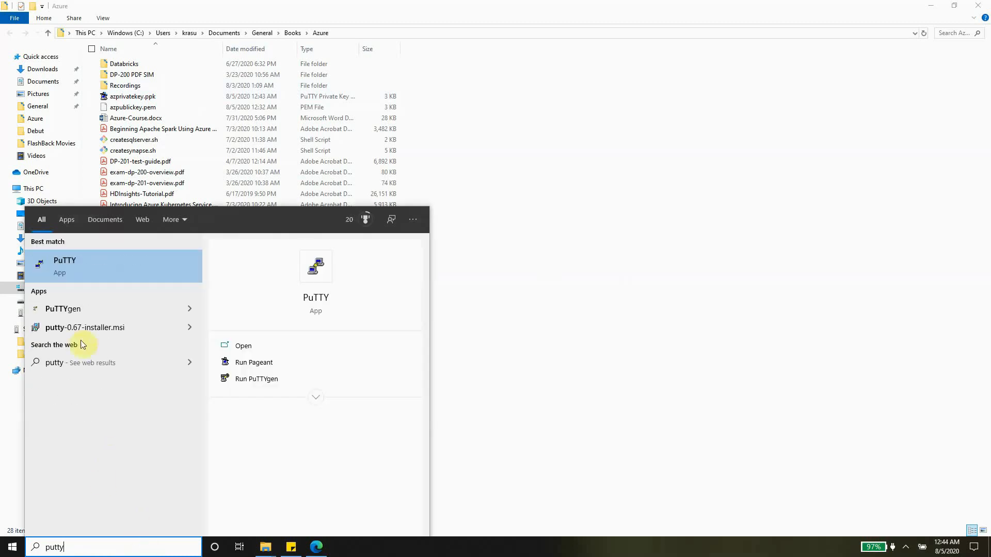
{"action": "left_click", "coordinate": [97, 270]}
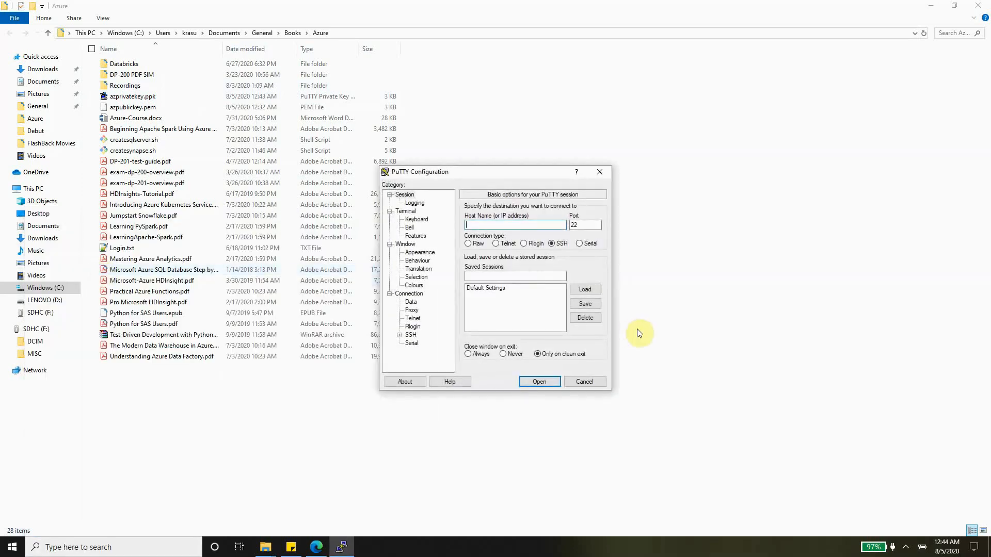
{"action": "left_click", "coordinate": [316, 547]}
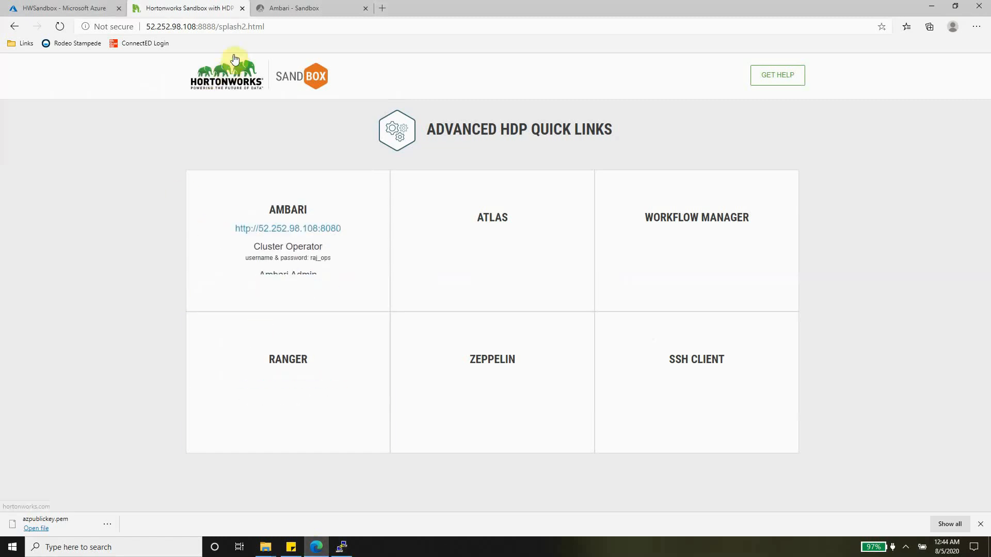
{"action": "left_click", "coordinate": [55, 6]}
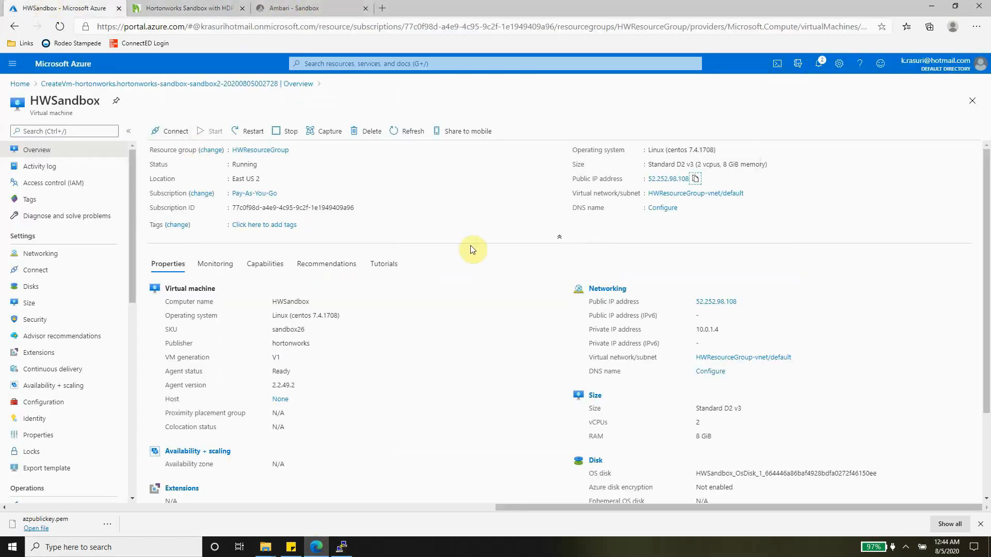
{"action": "left_click", "coordinate": [38, 270]}
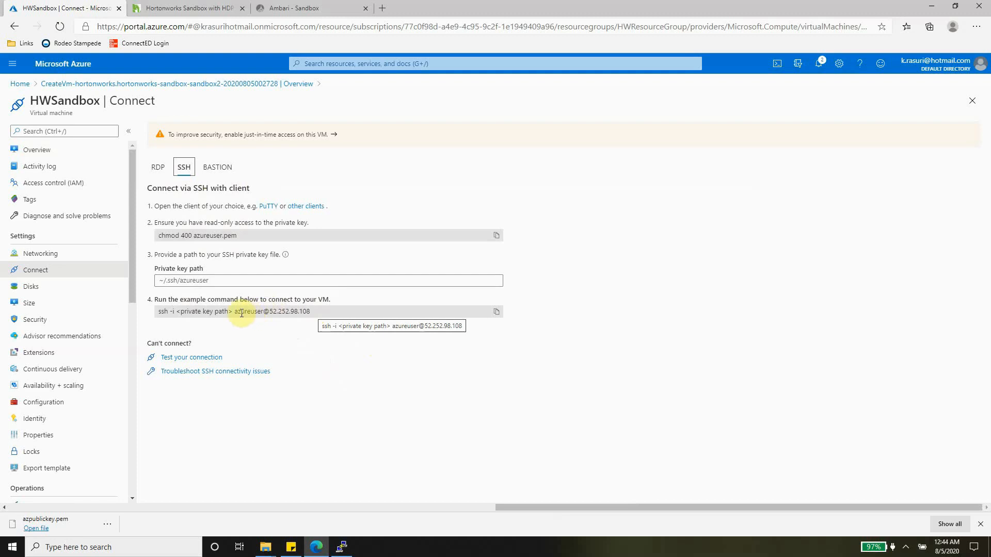
{"action": "left_click_drag", "start_coordinate": [308, 311], "coordinate": [235, 312]}
{"action": "key", "text": "ctrl+c"}
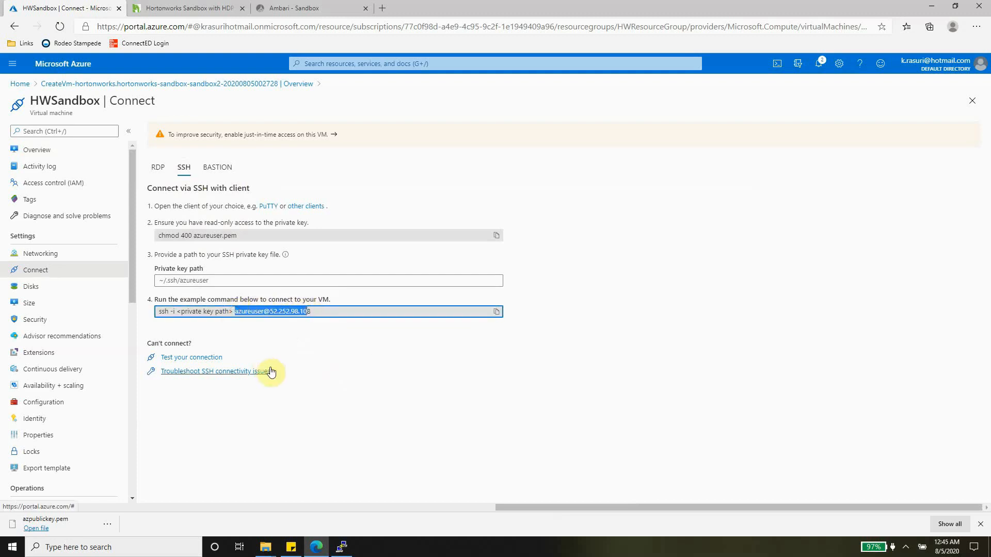
{"action": "left_click", "coordinate": [342, 546]}
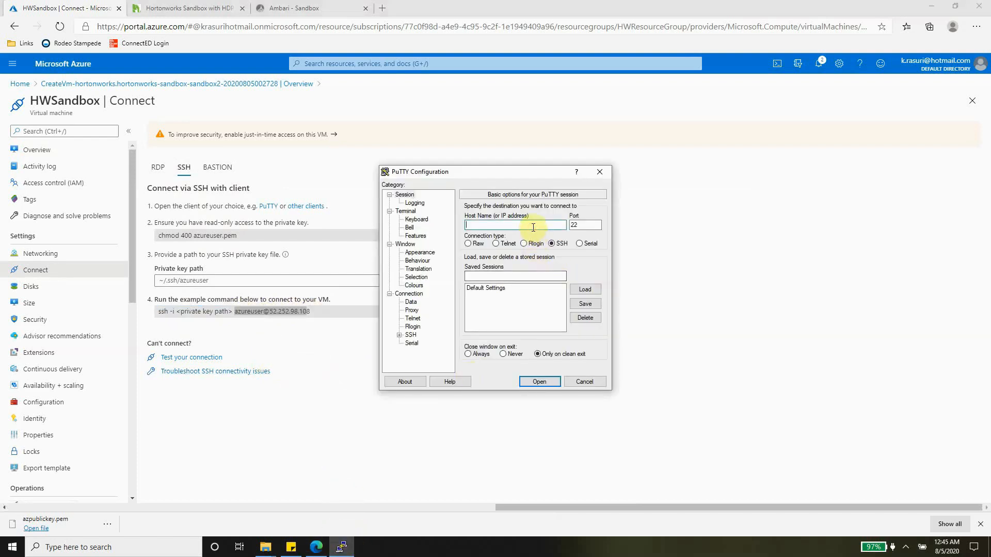
{"action": "key", "text": "ctrl+v"}
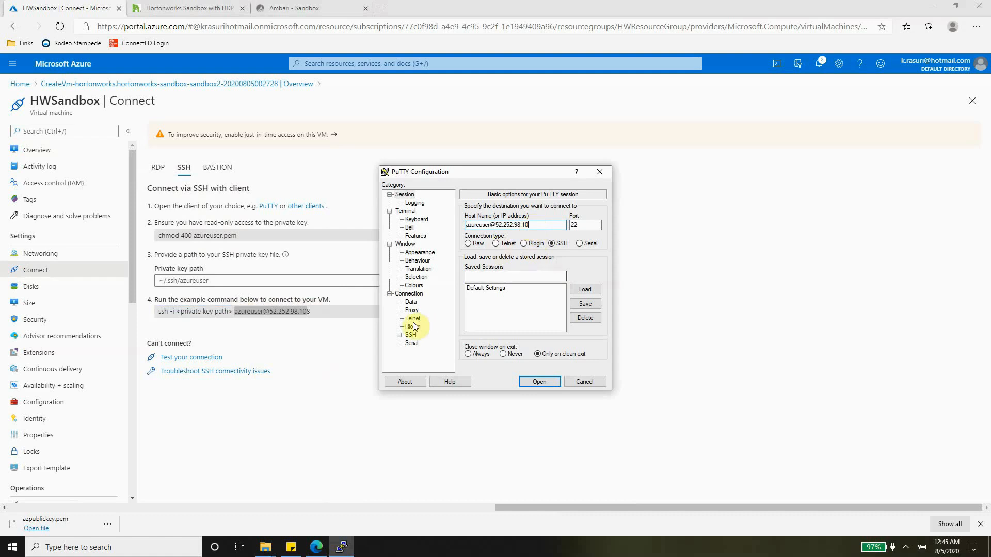
{"action": "left_click", "coordinate": [399, 335]}
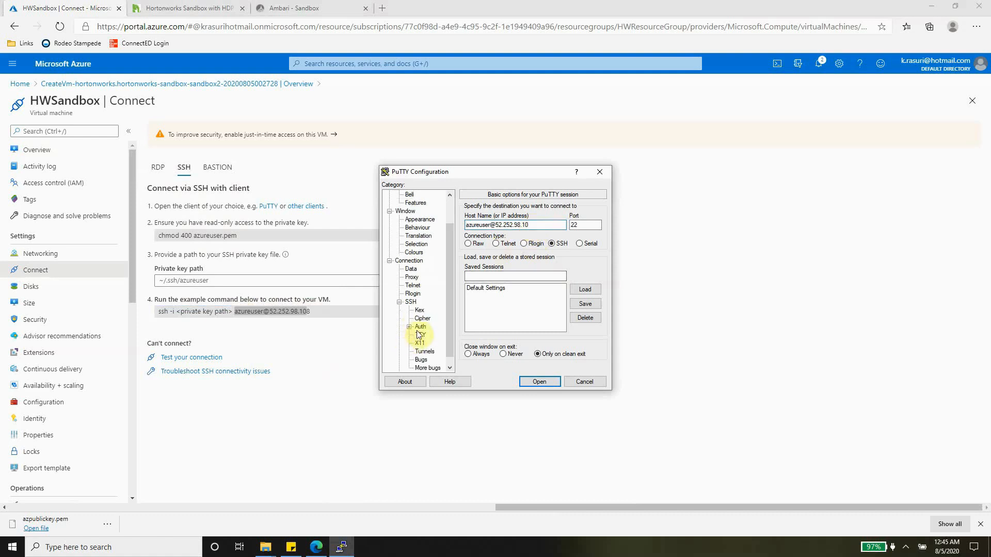
{"action": "left_click", "coordinate": [420, 327]}
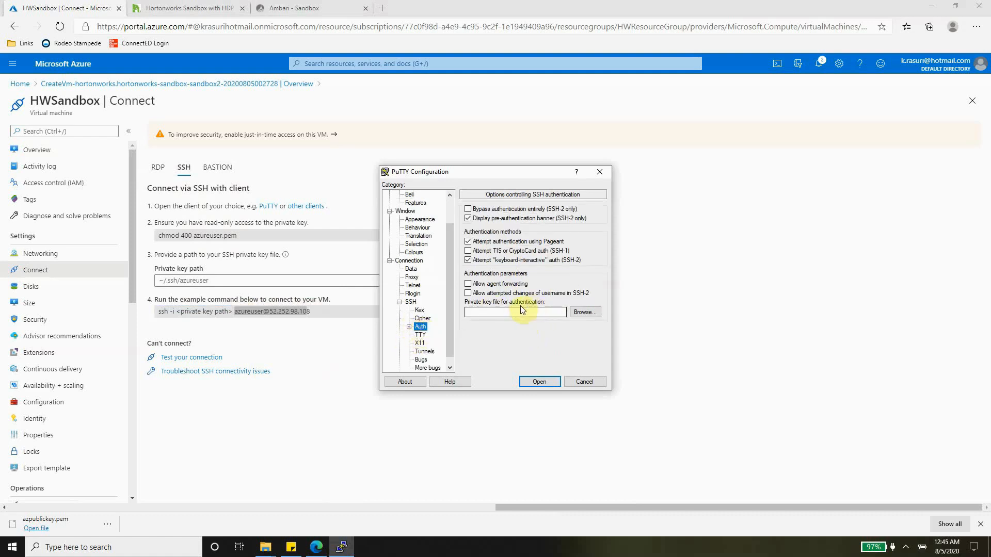
{"action": "left_click", "coordinate": [595, 309]}
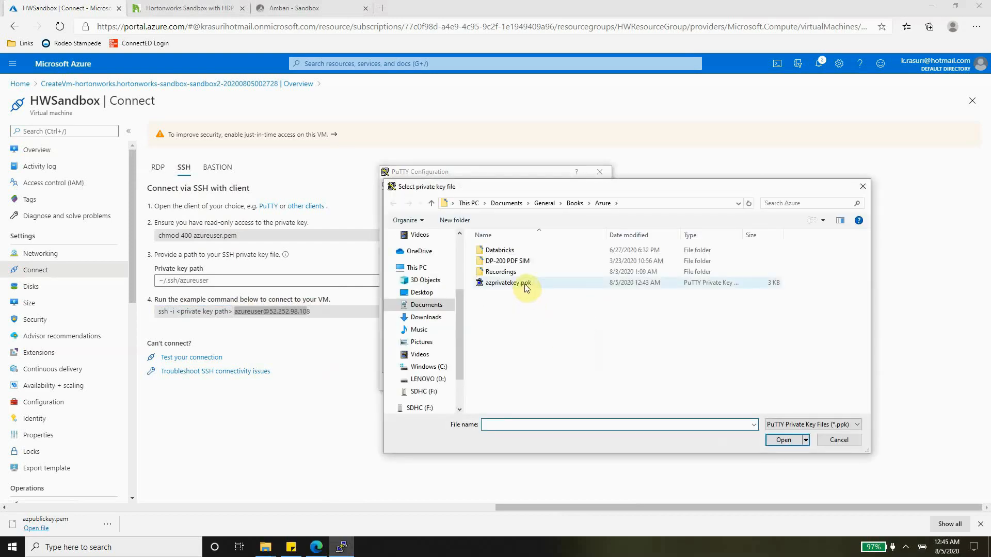
{"action": "left_click", "coordinate": [526, 288]}
{"action": "left_click", "coordinate": [782, 439]}
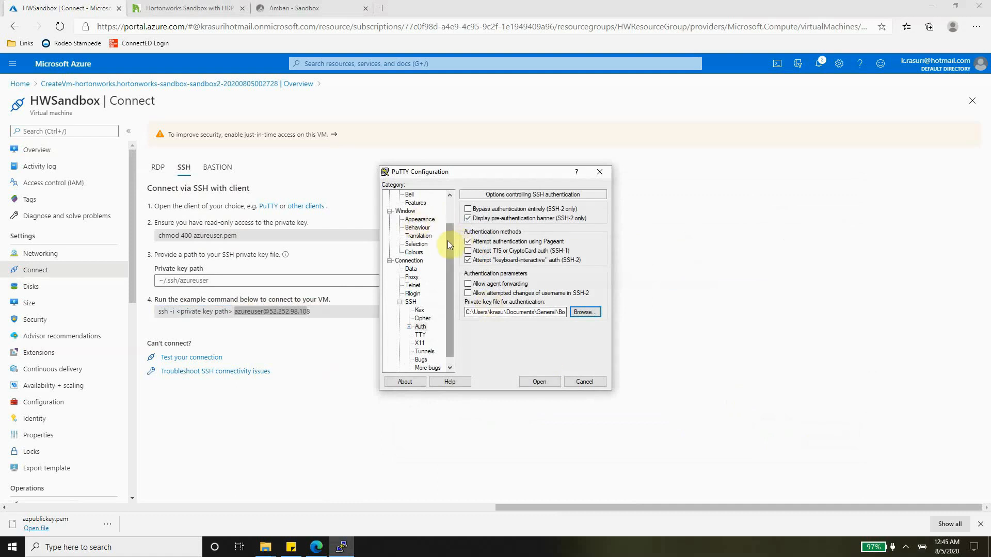
{"action": "left_click_drag", "start_coordinate": [447, 241], "coordinate": [447, 183]}
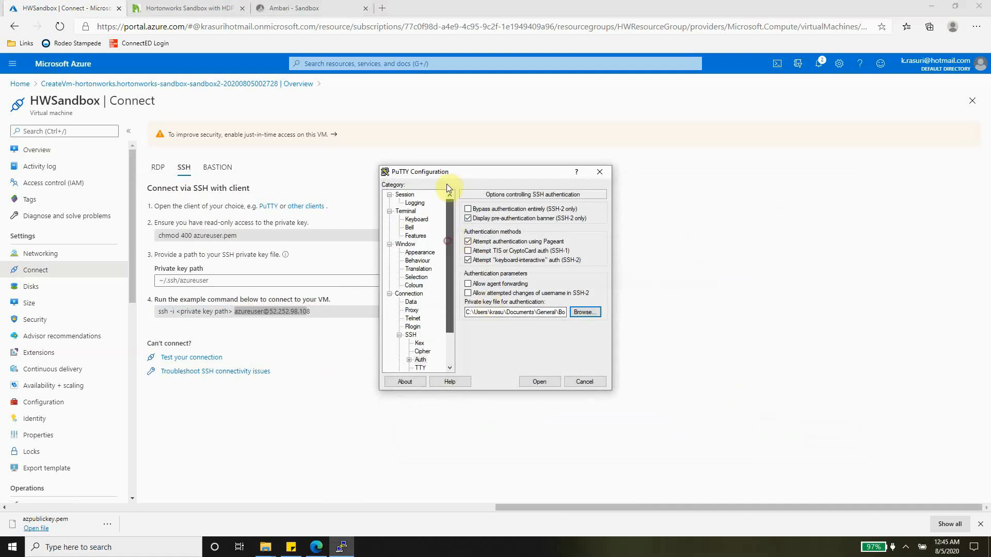
{"action": "left_click", "coordinate": [539, 381]}
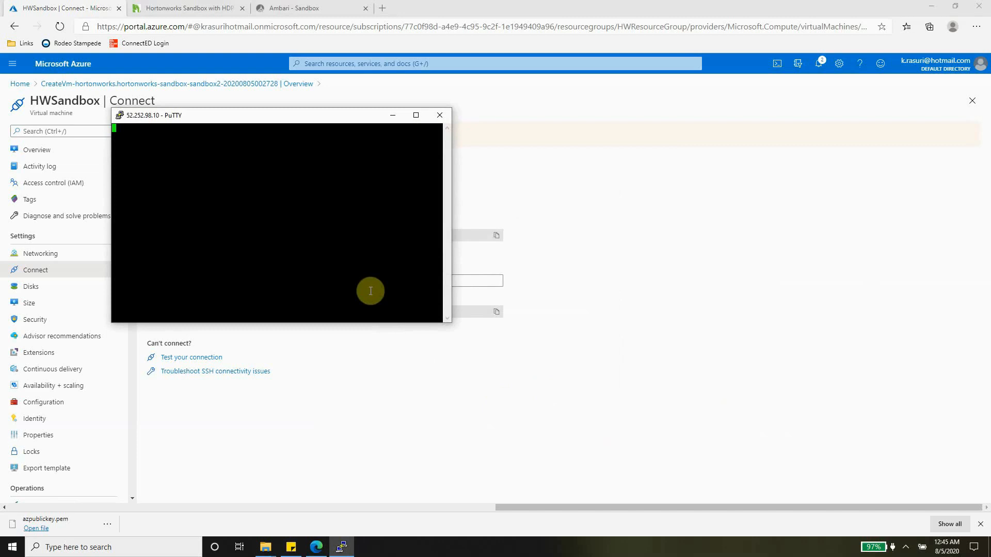
Dismiss PuTTY's connection timed-out error and close the inactive PuTTY session window
{"action": "left_click", "coordinate": [307, 9]}
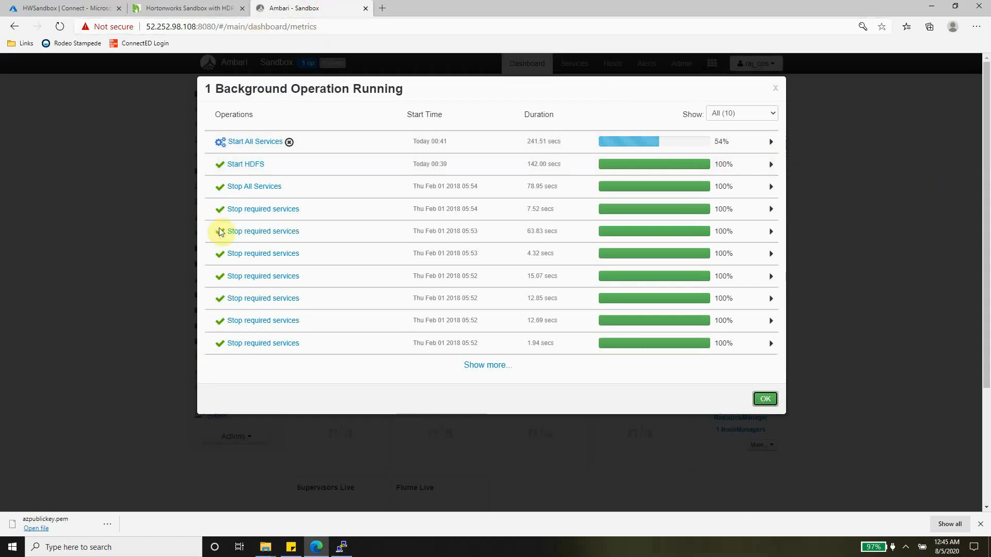
{"action": "left_click", "coordinate": [341, 548]}
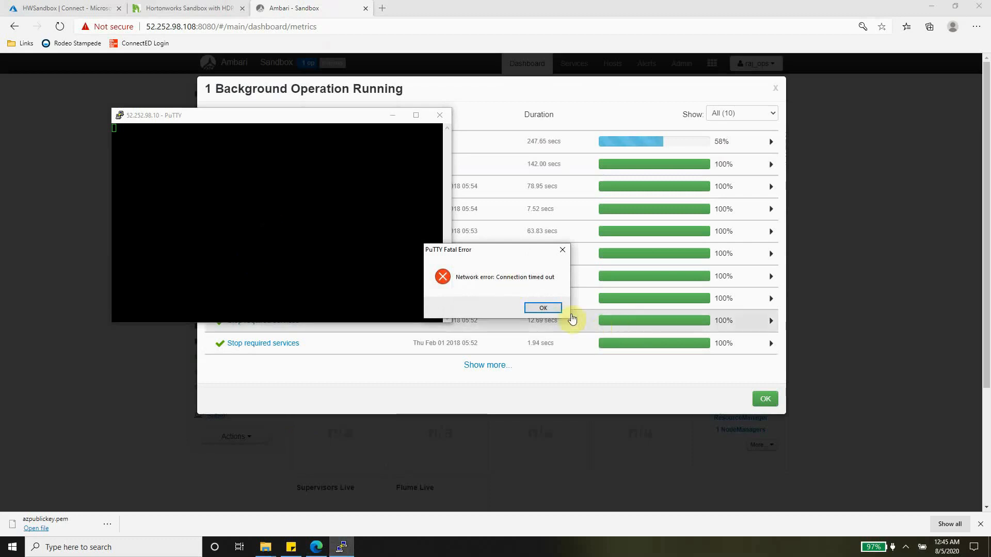
{"action": "left_click", "coordinate": [543, 308]}
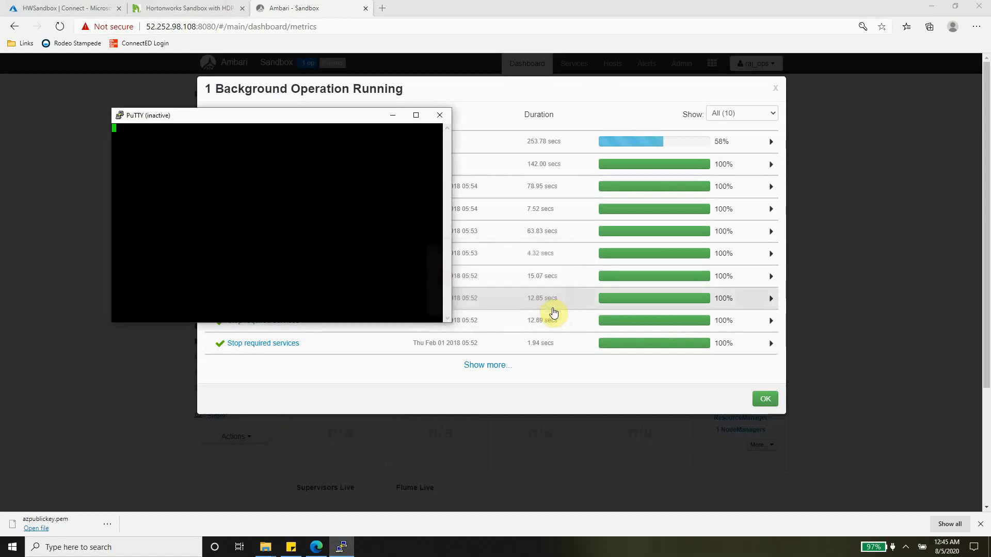
{"action": "left_click", "coordinate": [438, 116]}
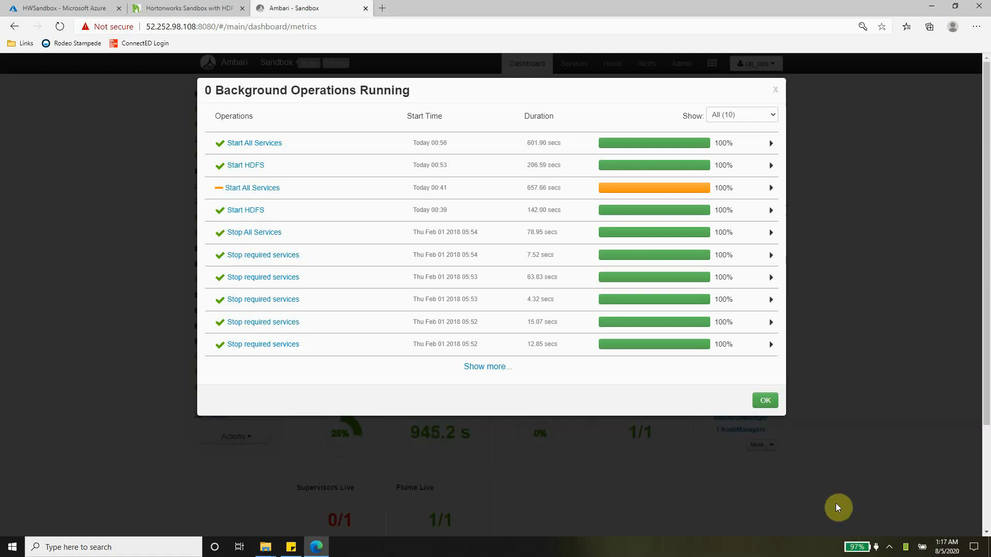
Close Ambari's Background Operations list and review the Ranger, Atlas and Zeppelin quick links
{"action": "left_click", "coordinate": [775, 89]}
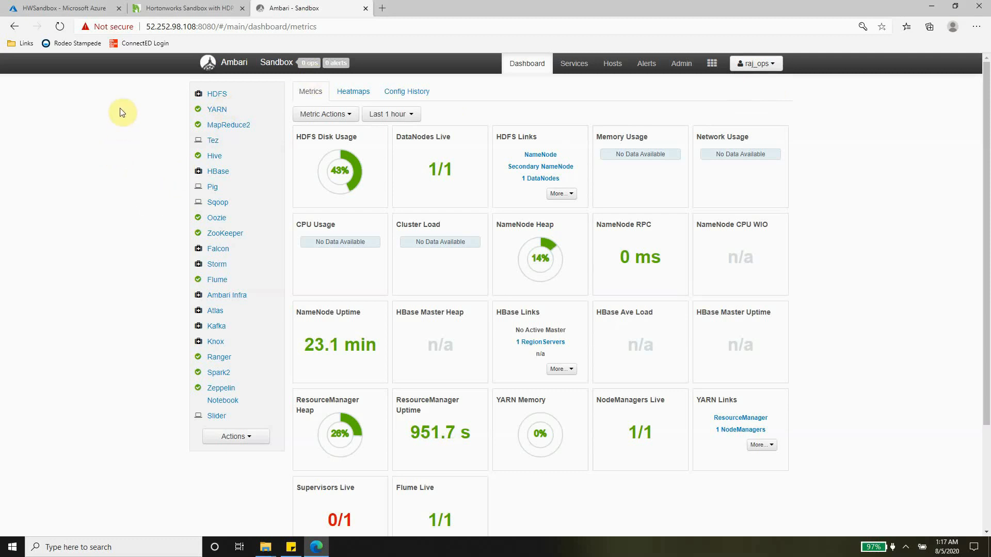
{"action": "left_click", "coordinate": [170, 10]}
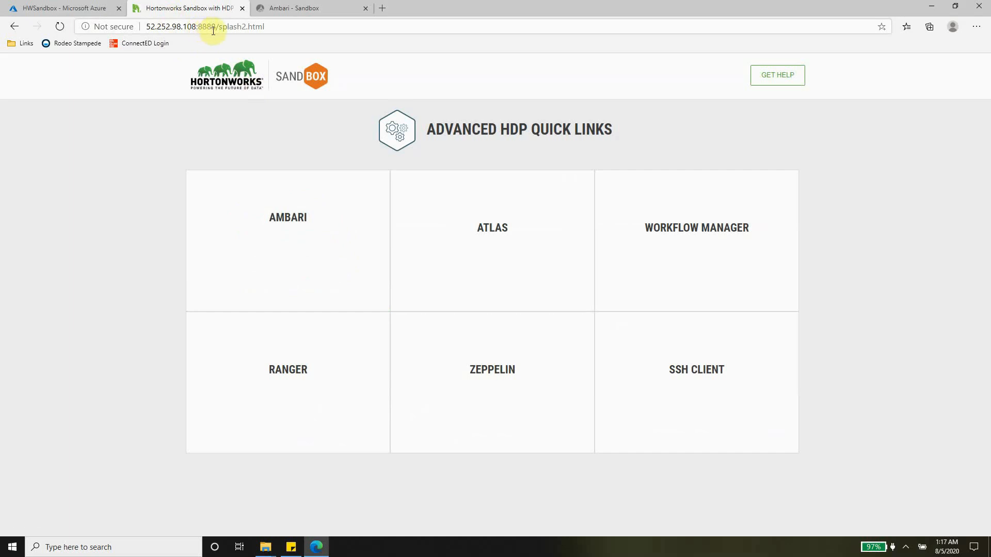
{"action": "mouse_move", "coordinate": [327, 400]}
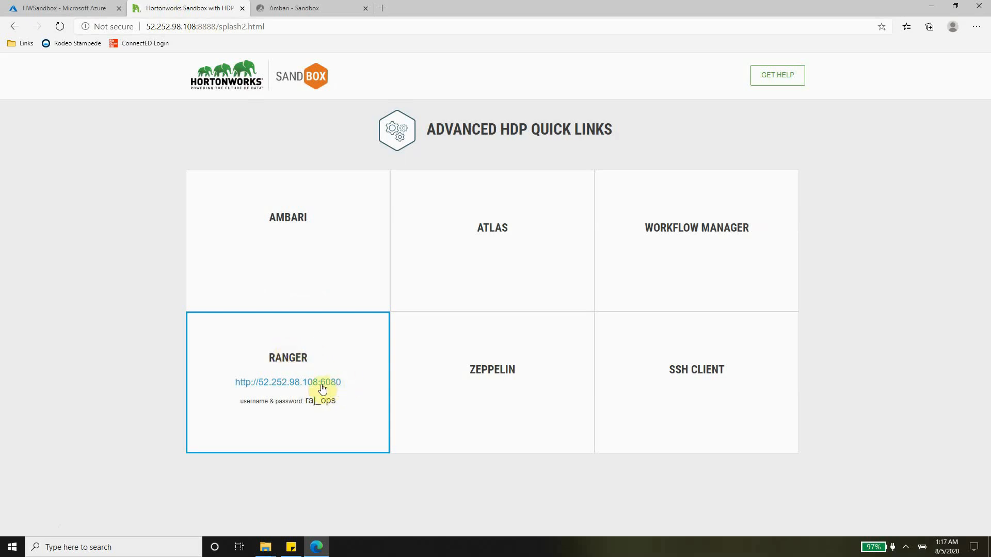
{"action": "mouse_move", "coordinate": [498, 252]}
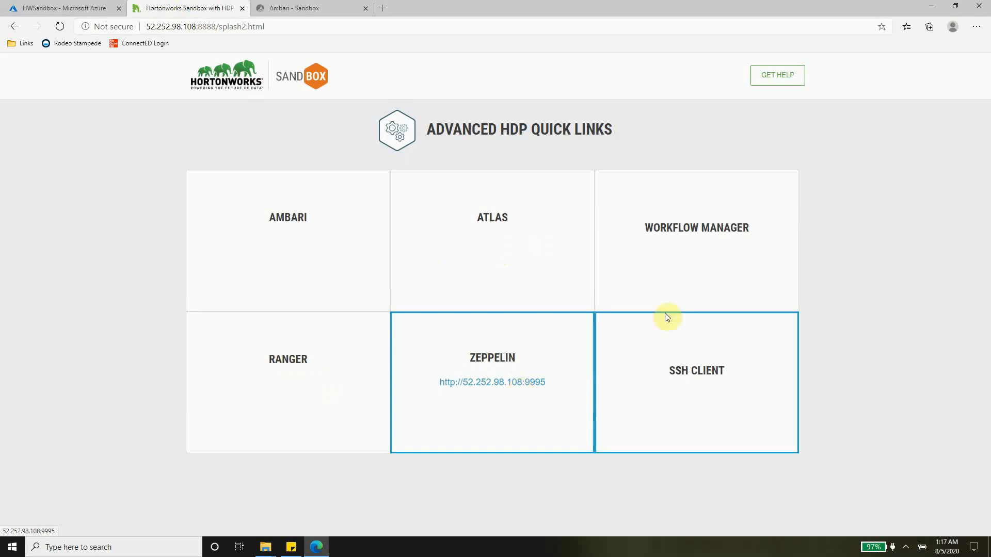
{"action": "mouse_move", "coordinate": [714, 360]}
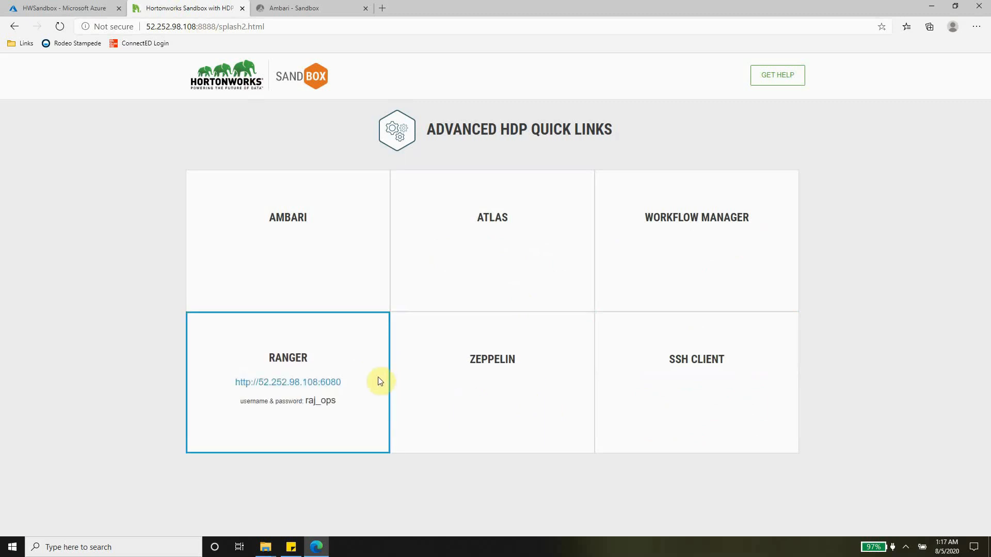
Add inbound rule Port_6080 for destination port 6080 on the HWSandbox network security group
{"action": "left_click", "coordinate": [69, 5]}
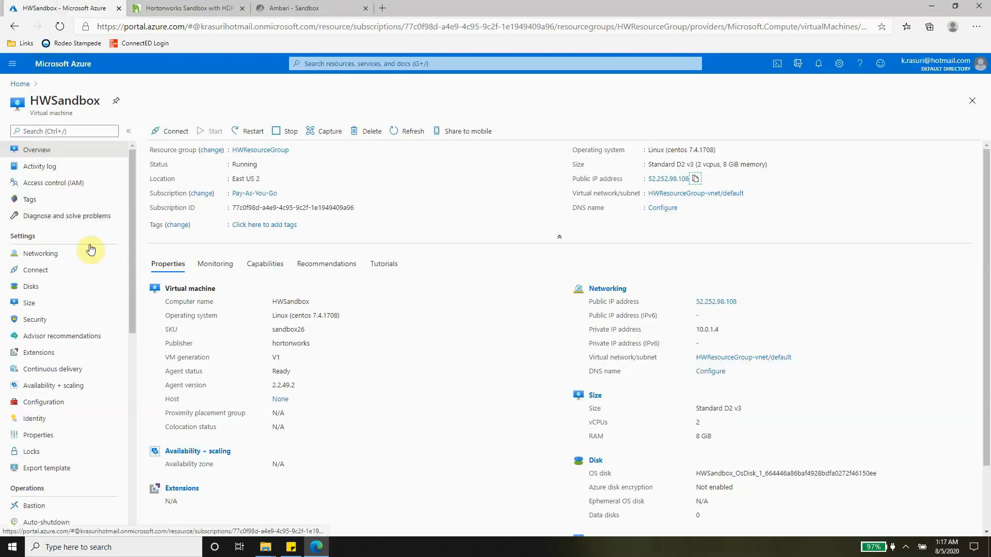
{"action": "left_click", "coordinate": [70, 256]}
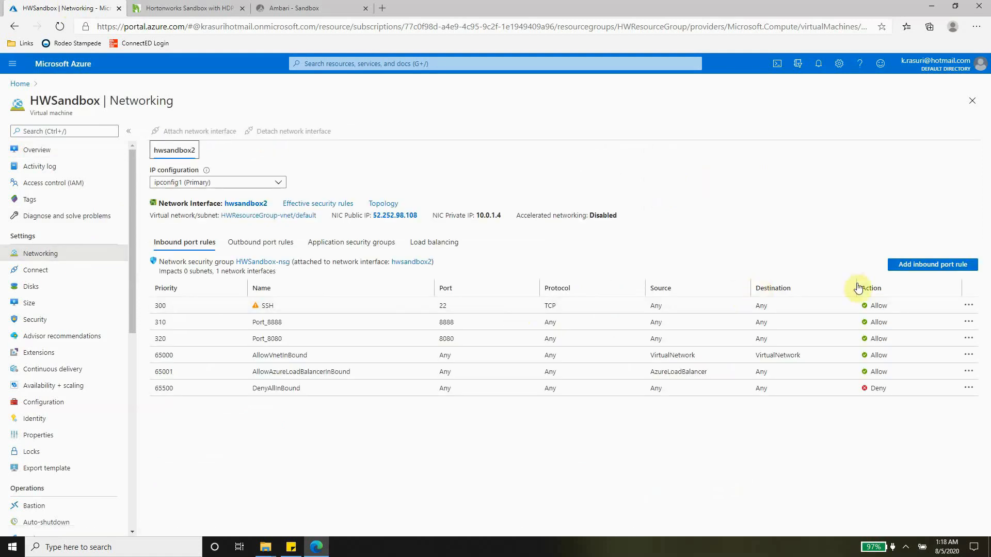
{"action": "left_click", "coordinate": [919, 268]}
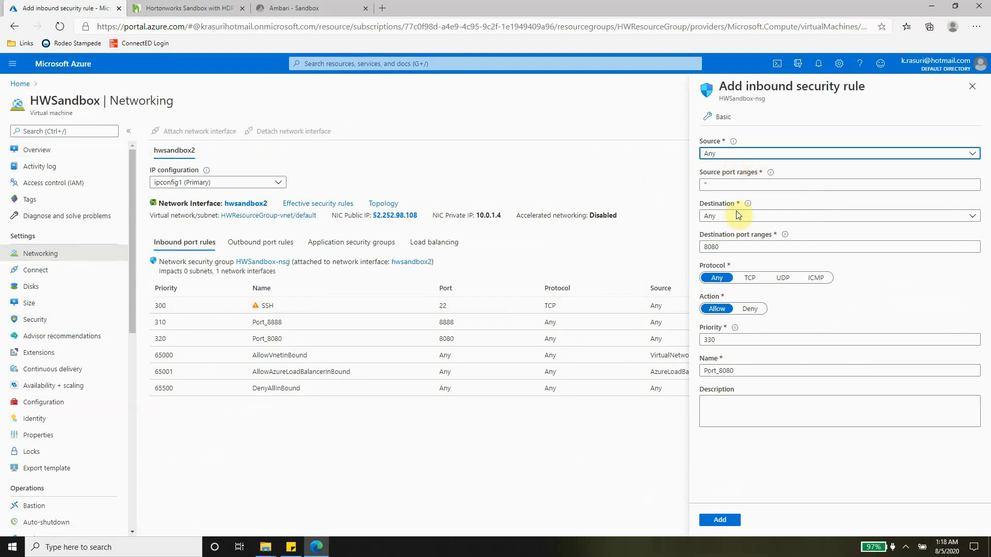
{"action": "double_click", "coordinate": [732, 248]}
{"action": "type", "text": "6"}
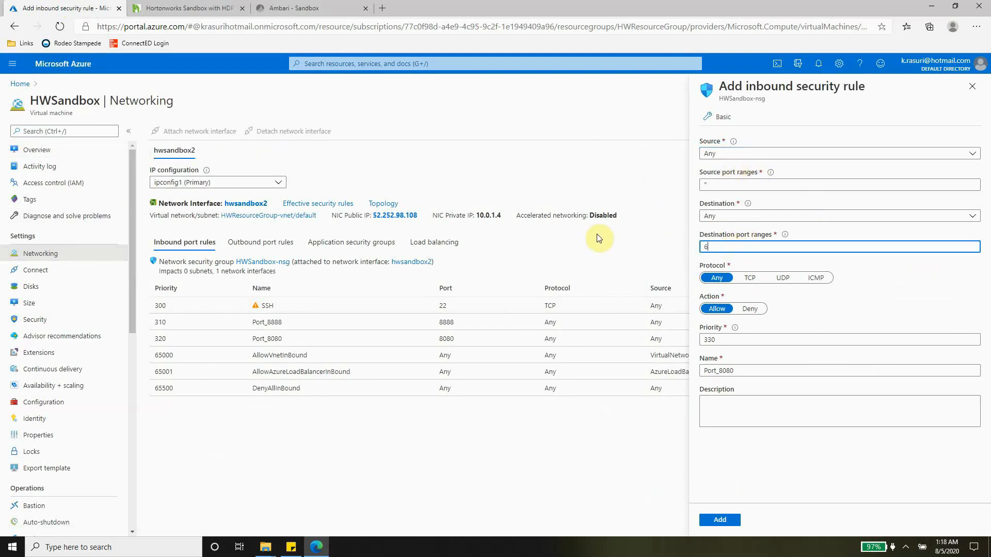
{"action": "left_click", "coordinate": [753, 369]}
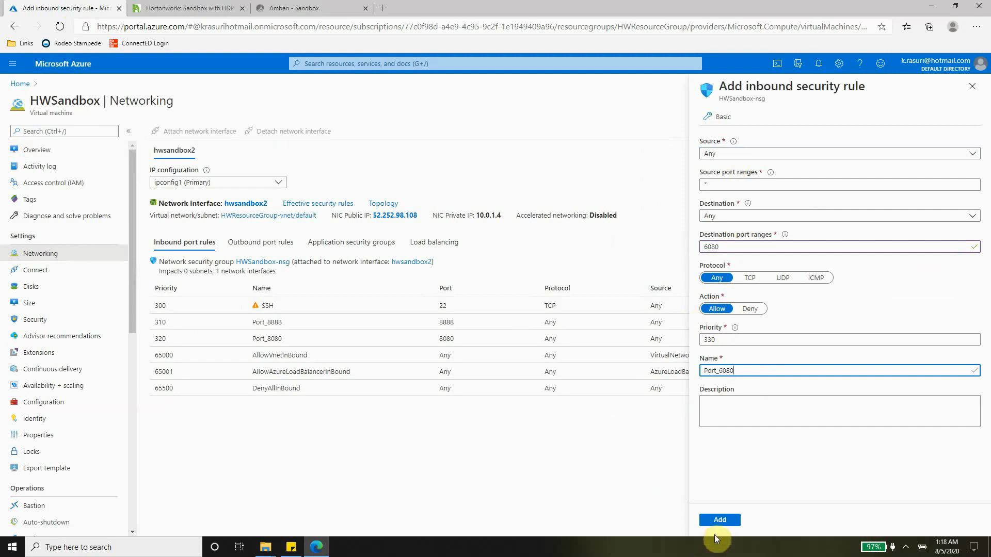
{"action": "left_click", "coordinate": [720, 520]}
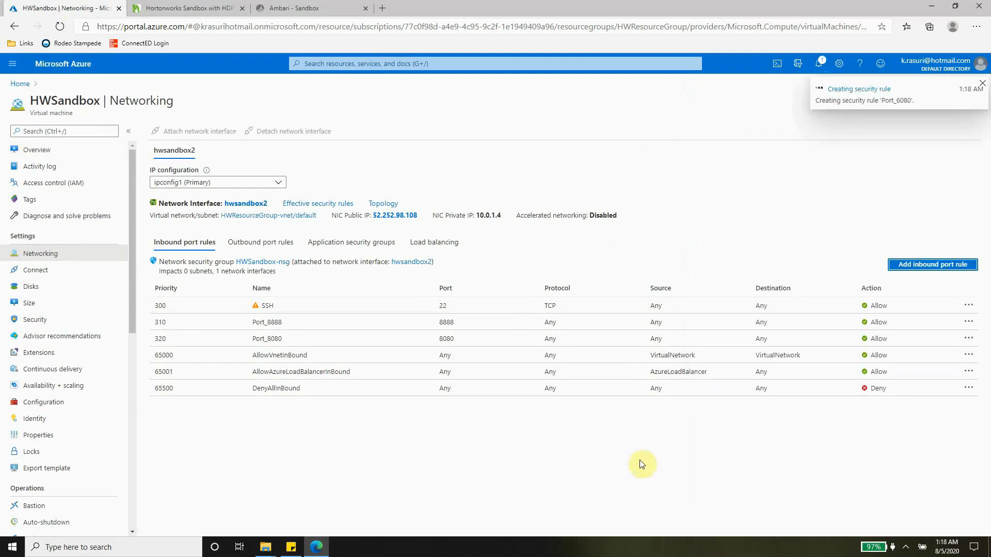
Check Zeppelin's port, then add inbound rule Port_9995 for destination port 9995
{"action": "left_click", "coordinate": [178, 9]}
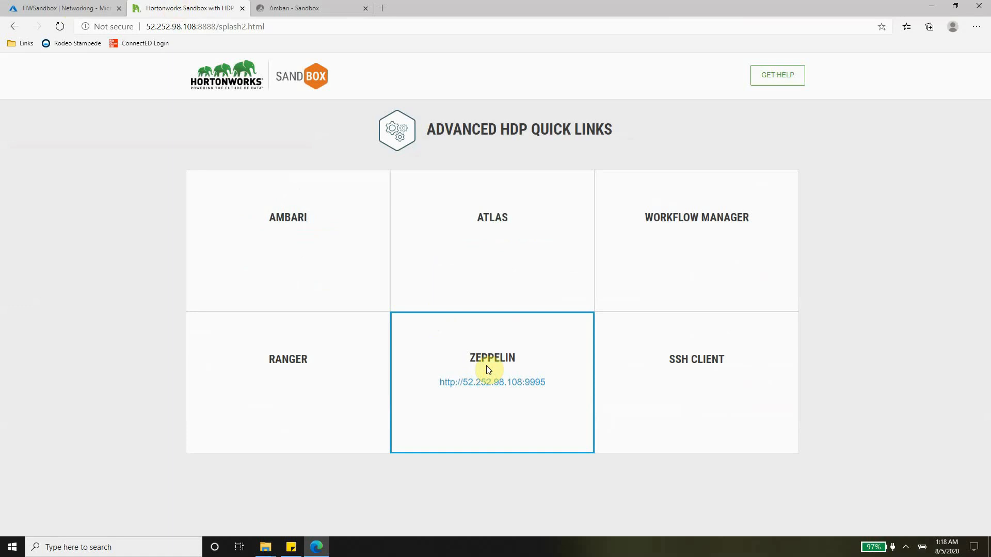
{"action": "left_click", "coordinate": [77, 8]}
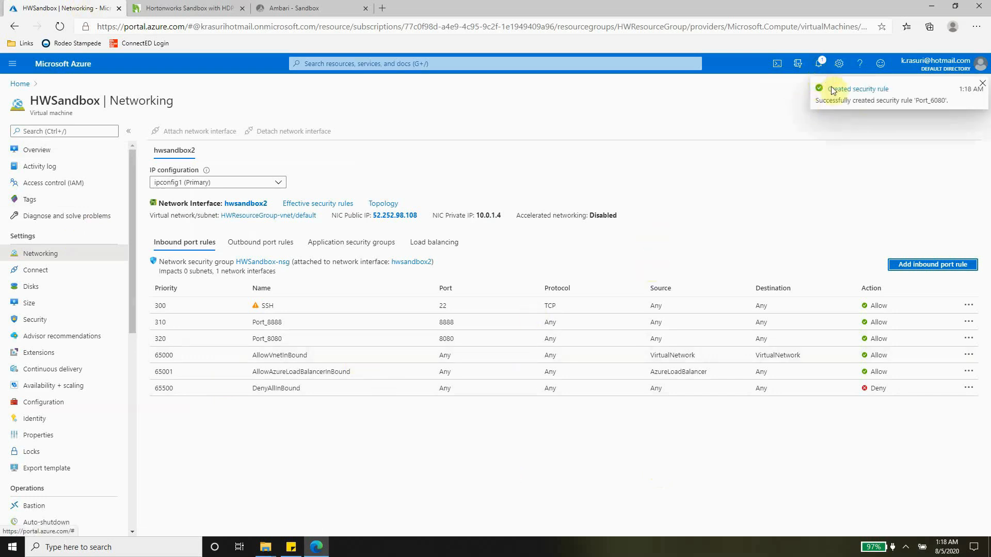
{"action": "left_click", "coordinate": [908, 266]}
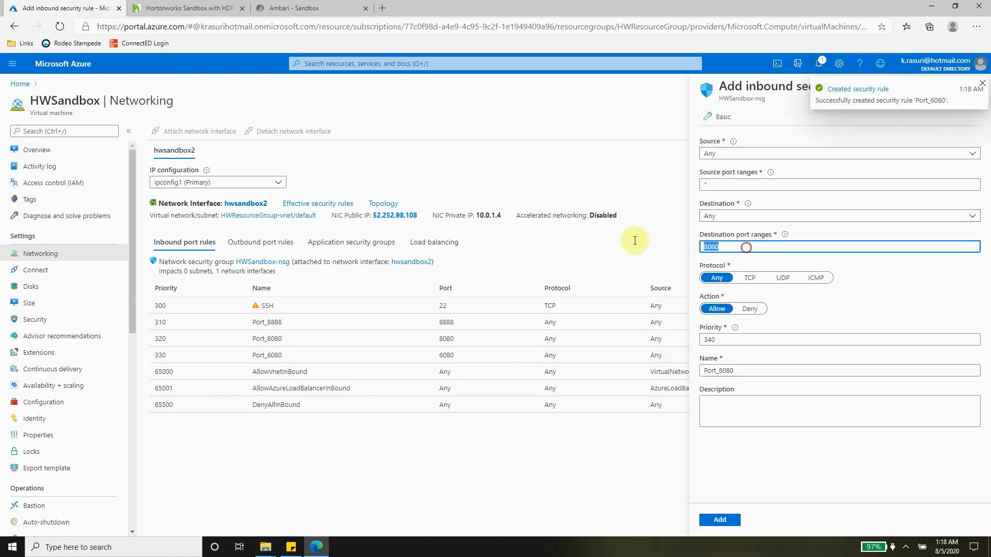
{"action": "type", "text": "9995"}
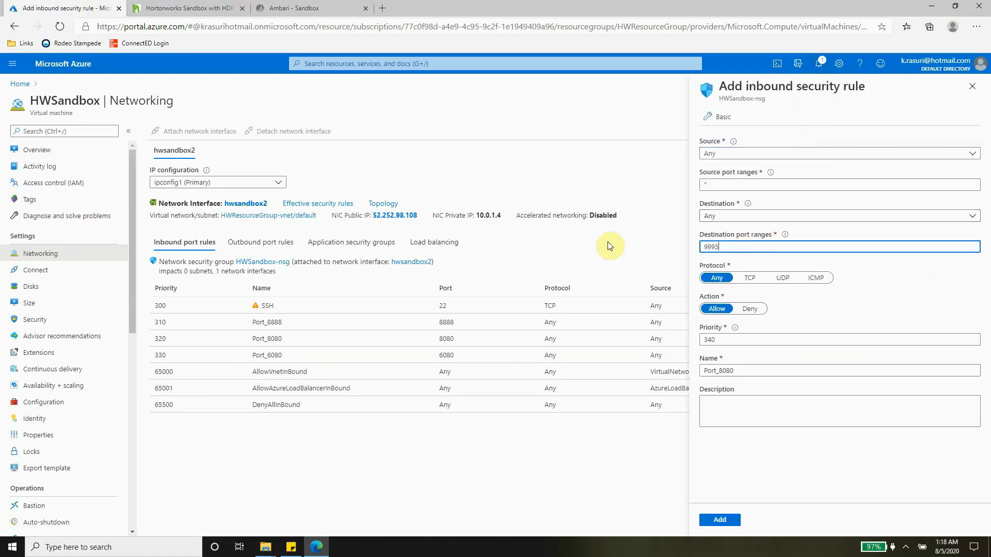
{"action": "left_click", "coordinate": [765, 371]}
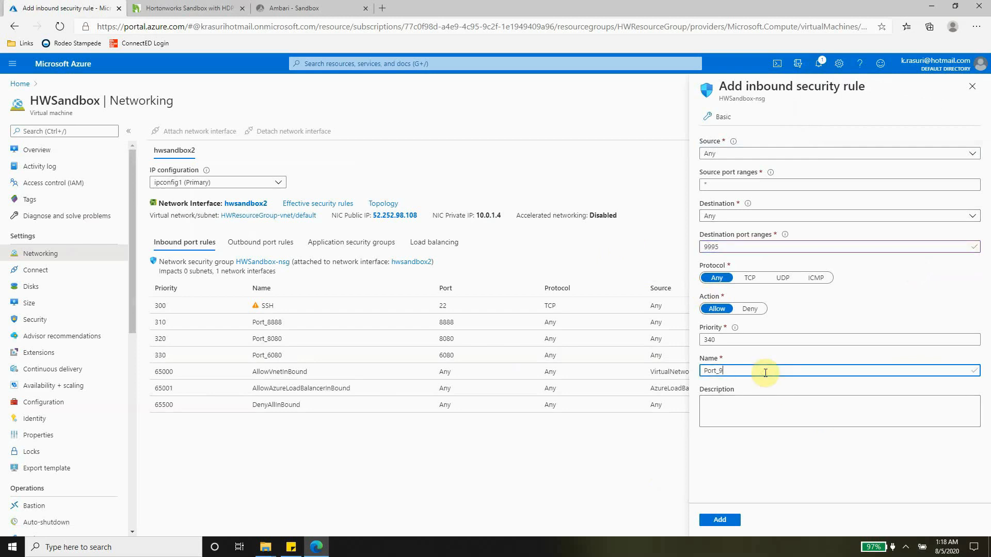
{"action": "type", "text": "9995"}
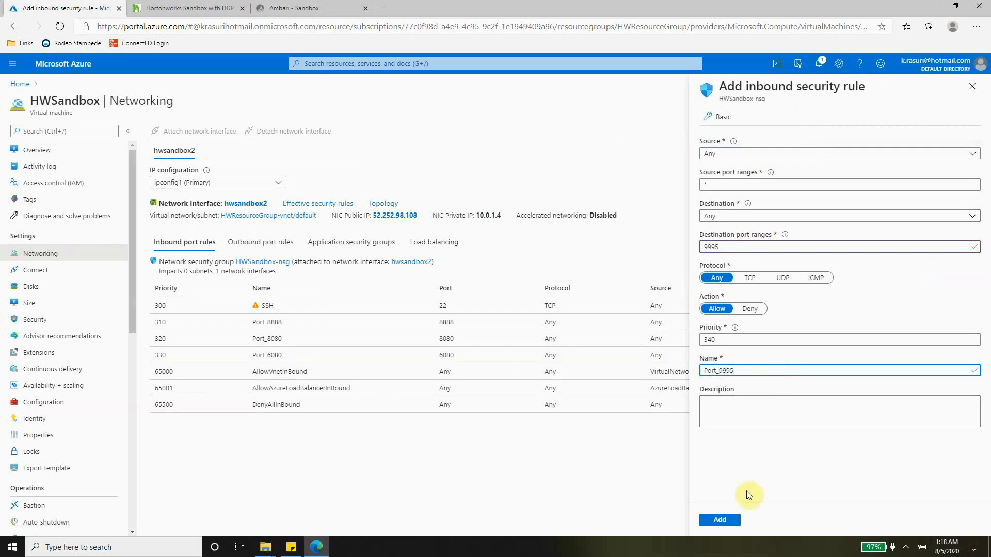
{"action": "left_click", "coordinate": [725, 520]}
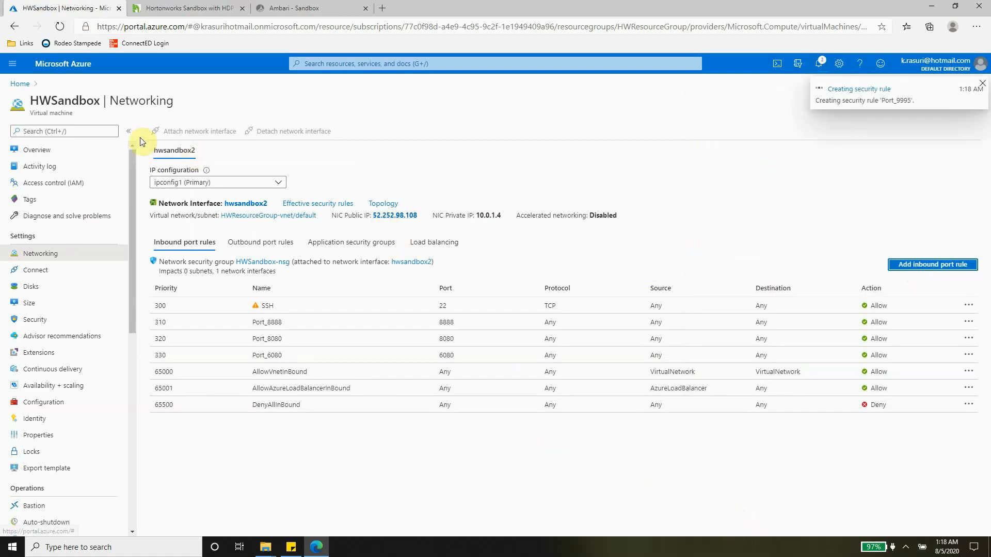
Attempt an inbound rule for port 21000, which fails, and dismiss the failure notification
{"action": "left_click", "coordinate": [173, 8]}
{"action": "mouse_move", "coordinate": [522, 232]}
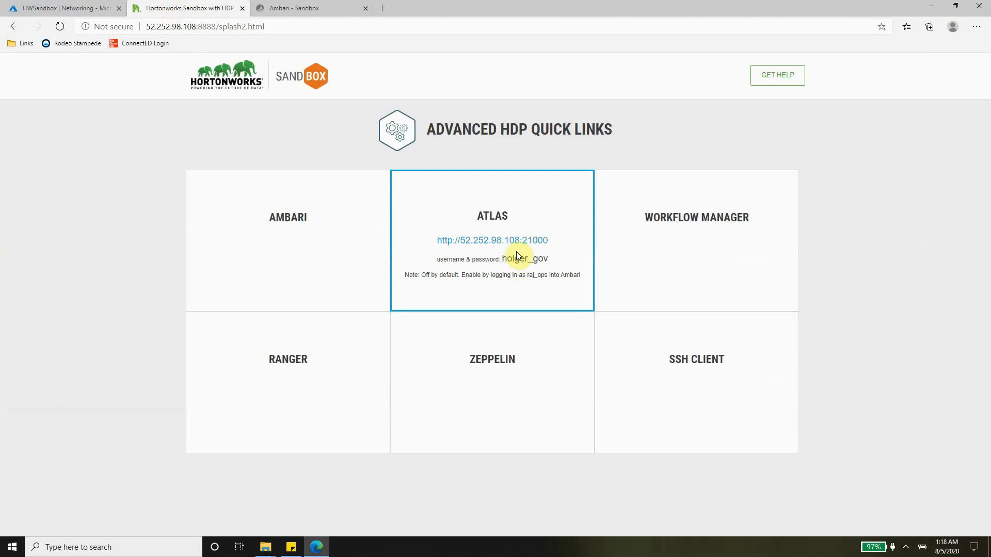
{"action": "left_click", "coordinate": [75, 10]}
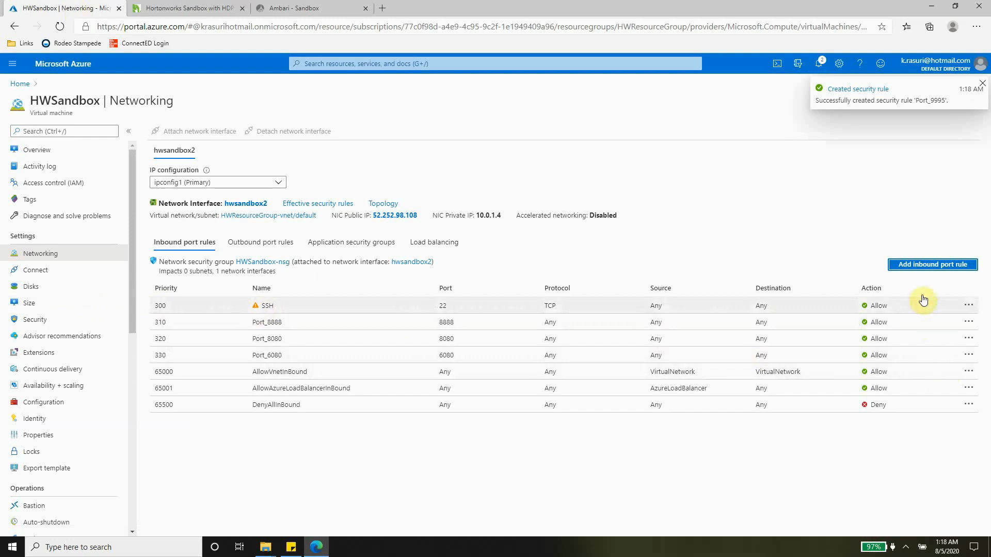
{"action": "left_click", "coordinate": [926, 265]}
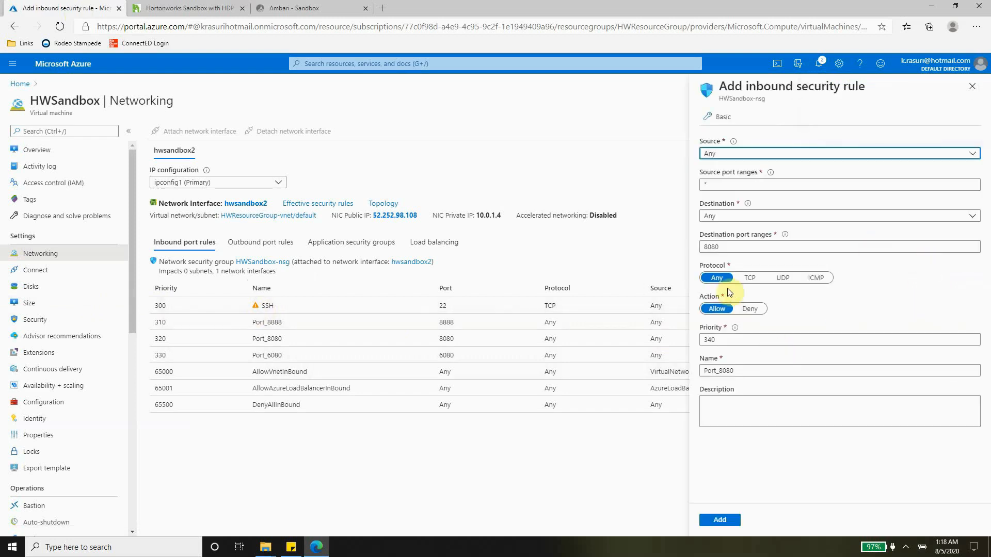
{"action": "double_click", "coordinate": [712, 247]}
{"action": "type", "text": "21"}
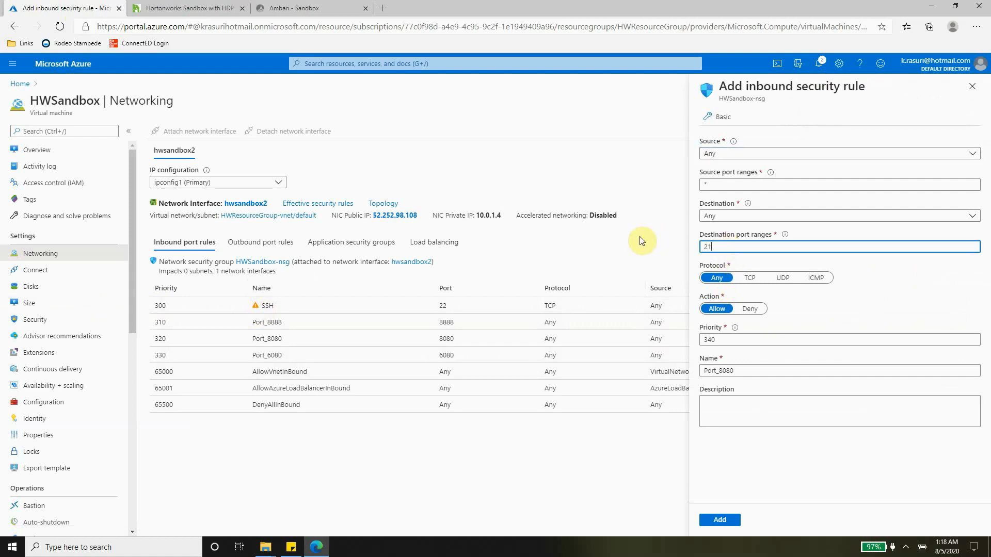
{"action": "type", "text": "000"}
{"action": "left_click", "coordinate": [752, 370]}
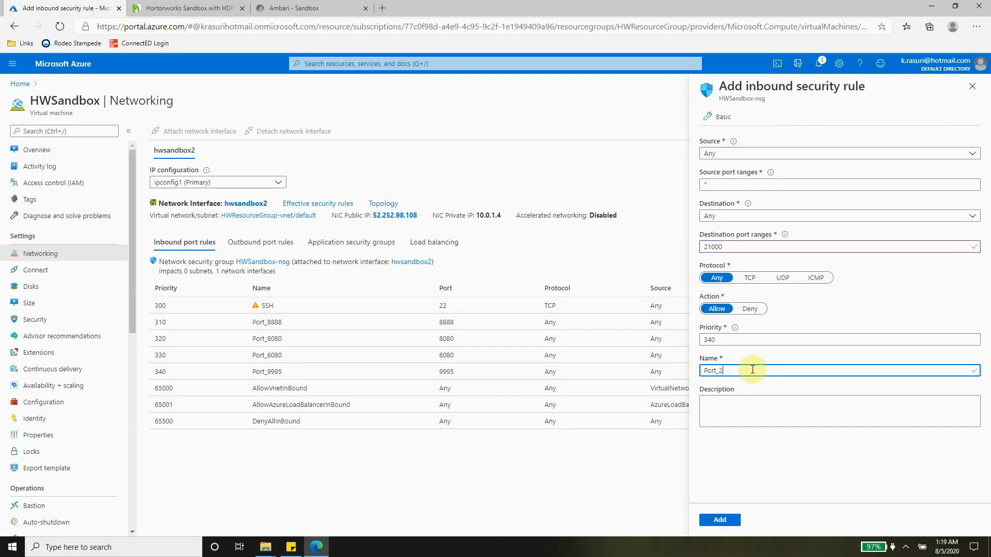
{"action": "type", "text": "210000"}
{"action": "left_click", "coordinate": [721, 520]}
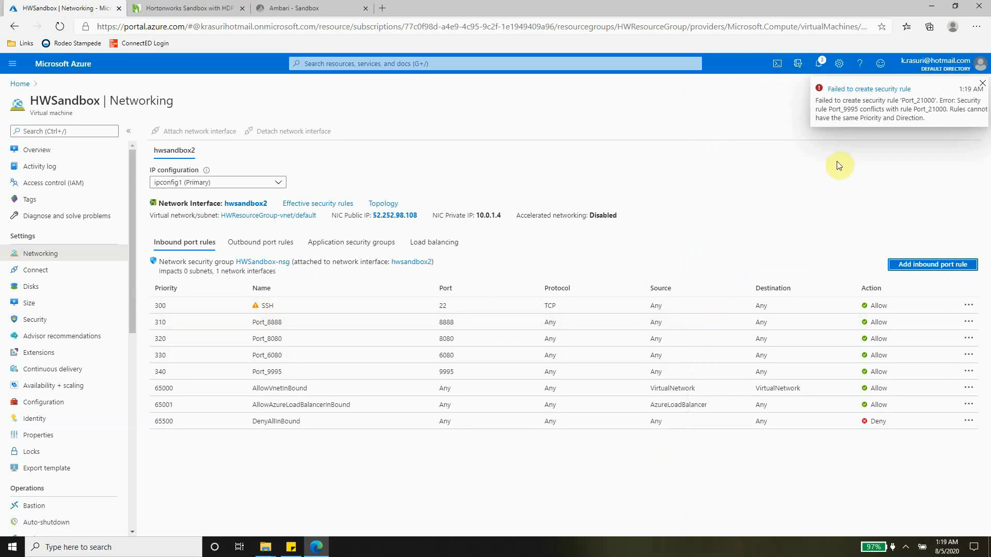
{"action": "left_click", "coordinate": [879, 168]}
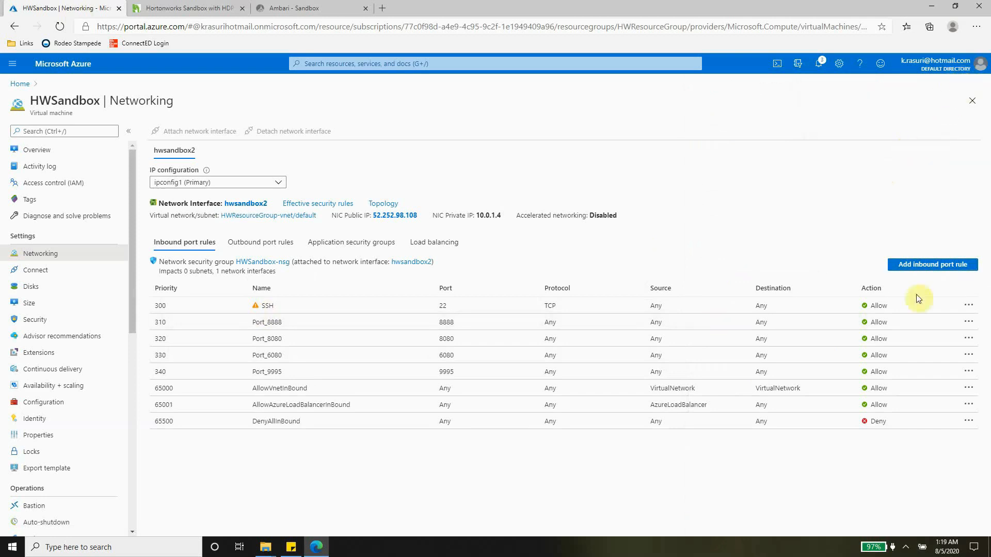
Re-create inbound rule Port_21000 for destination port 21000 at priority 350
{"action": "left_click", "coordinate": [910, 264]}
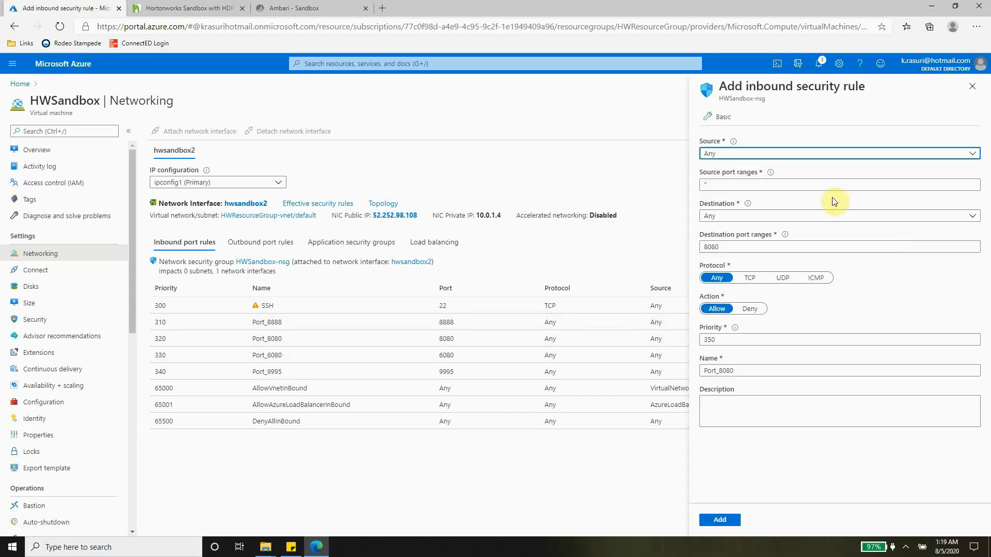
{"action": "left_click", "coordinate": [737, 249]}
{"action": "double_click", "coordinate": [737, 248]}
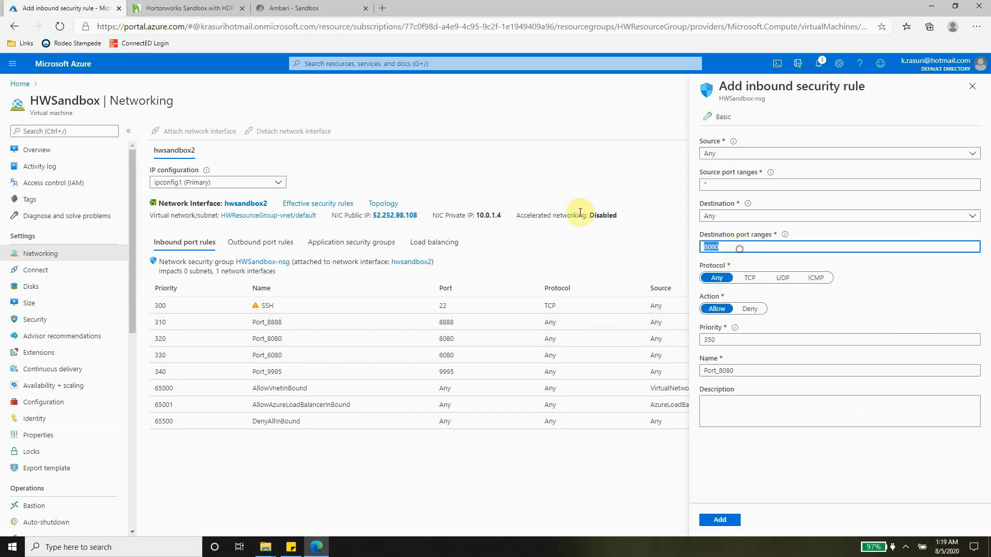
{"action": "type", "text": "21000"}
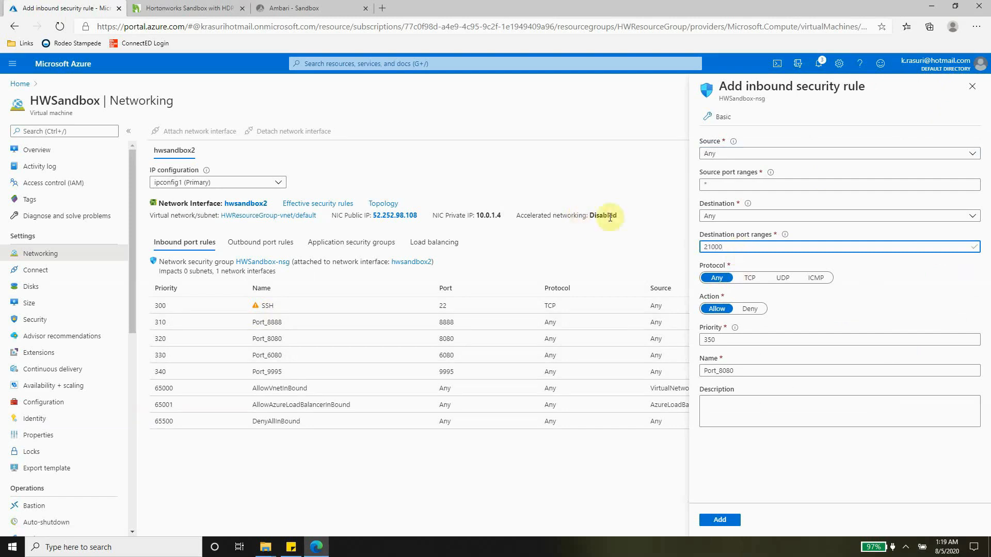
{"action": "left_click", "coordinate": [756, 371]}
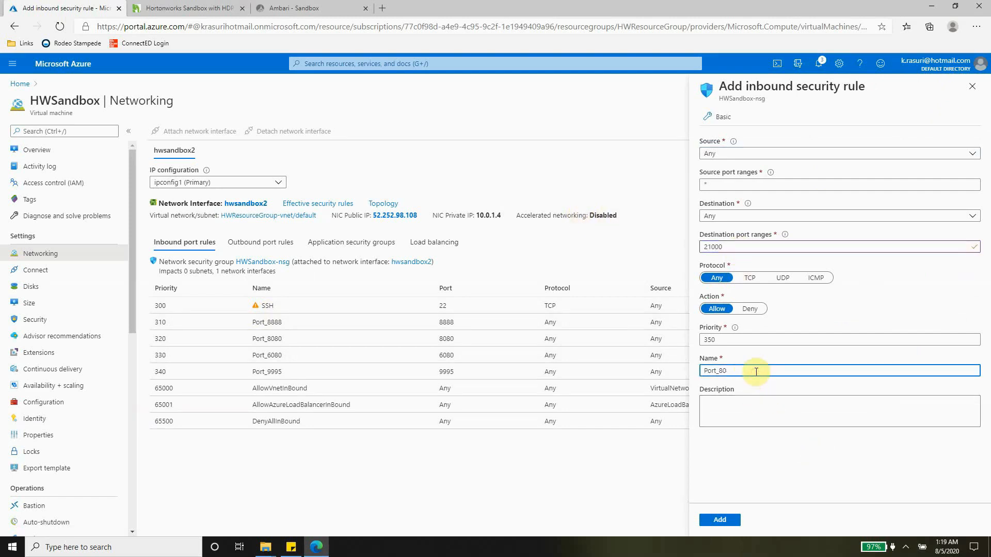
{"action": "type", "text": "21000"}
{"action": "left_click", "coordinate": [708, 524]}
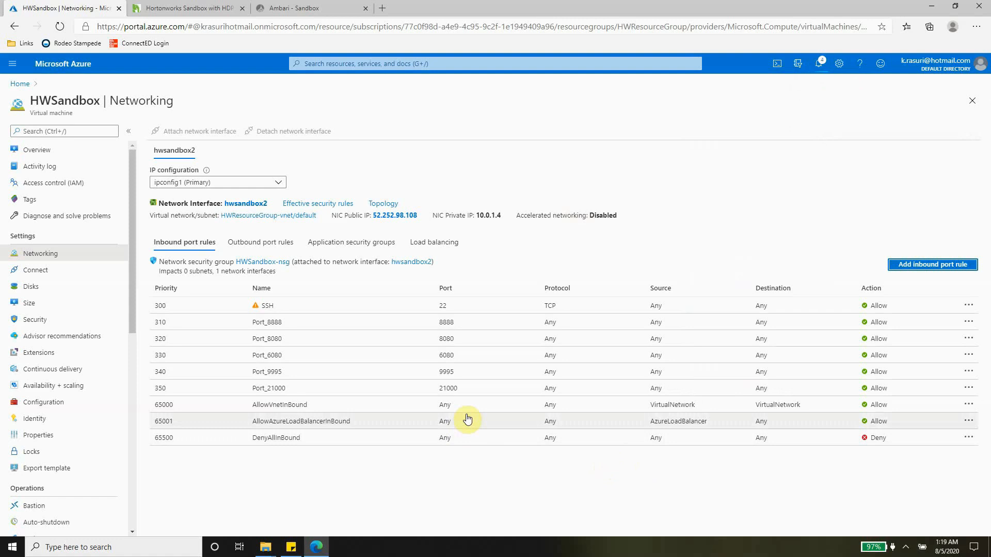
Open the Ranger sign-in page from the HDP Quick Links
{"action": "left_click", "coordinate": [171, 6]}
{"action": "mouse_move", "coordinate": [432, 266]}
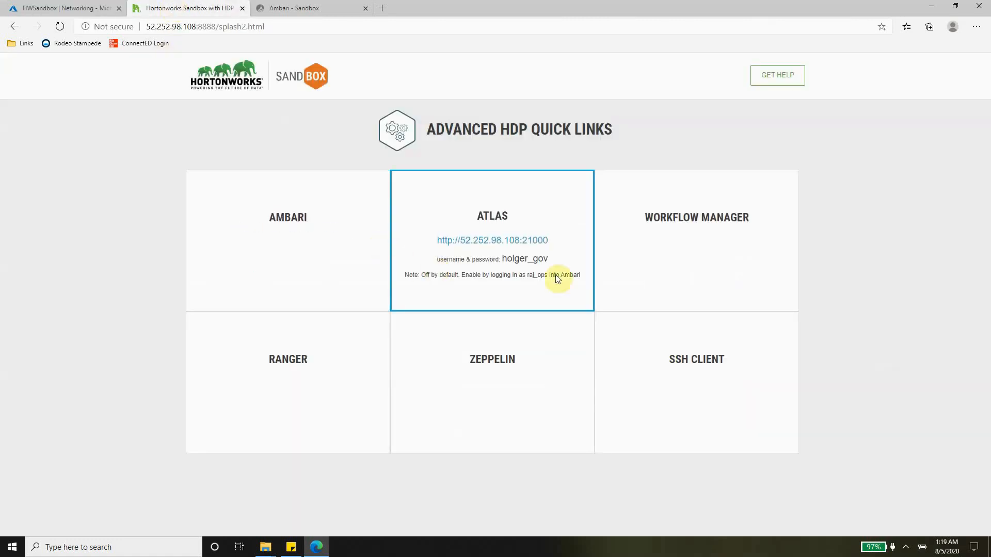
{"action": "mouse_move", "coordinate": [325, 353]}
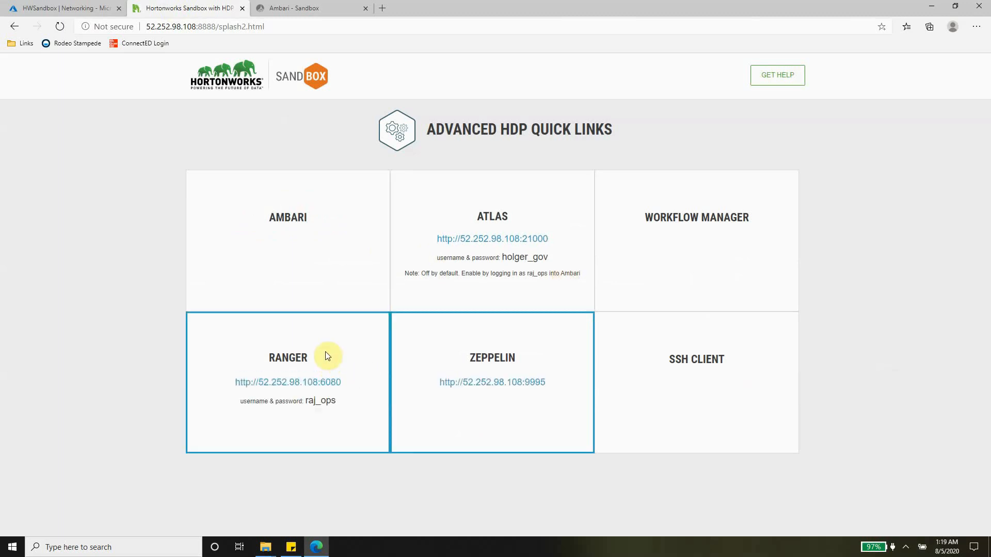
{"action": "left_click", "coordinate": [322, 384]}
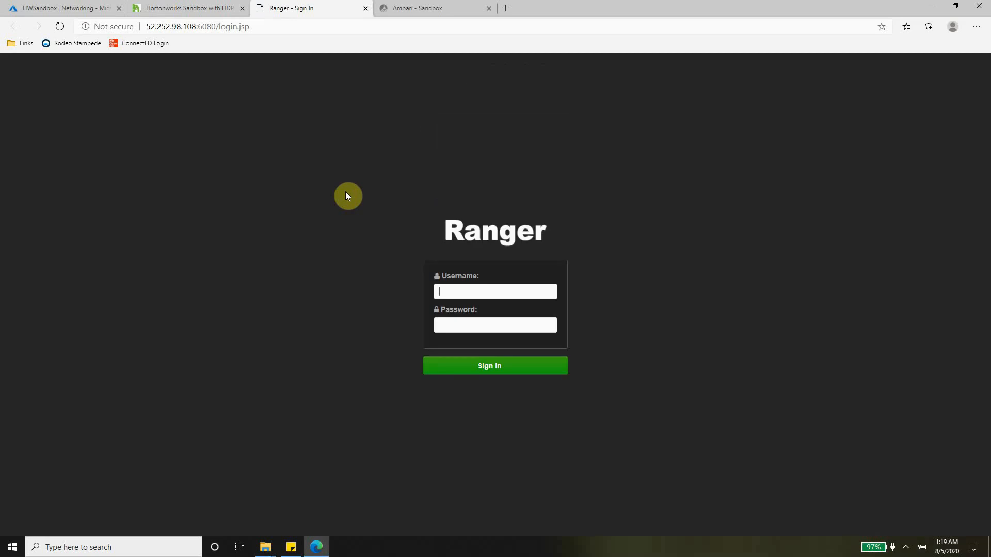
Sign in to Ranger with the saved username and password, decline saving it, then close Ranger
{"action": "left_click", "coordinate": [551, 286]}
{"action": "key", "text": "Down"}
{"action": "key", "text": "Tab"}
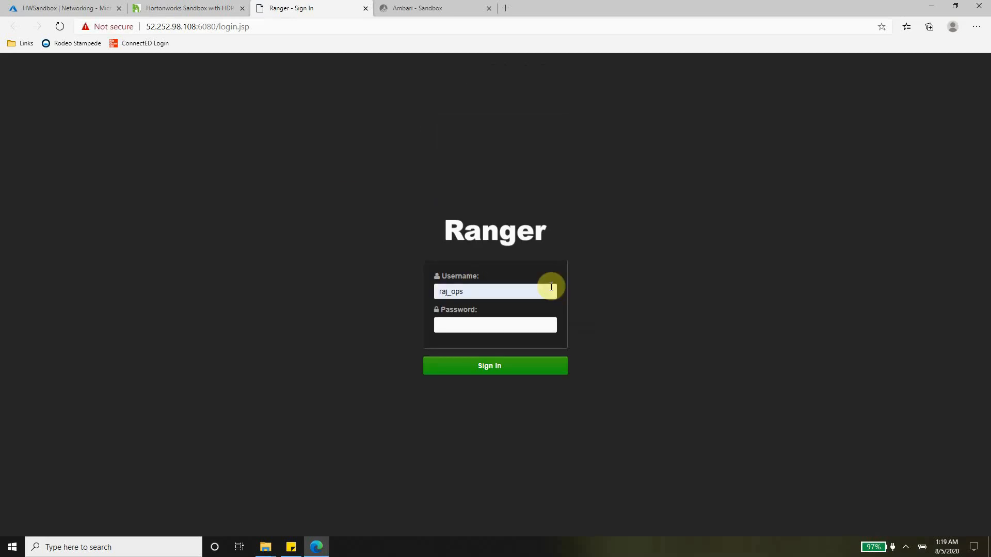
{"action": "type", "text": "raj"}
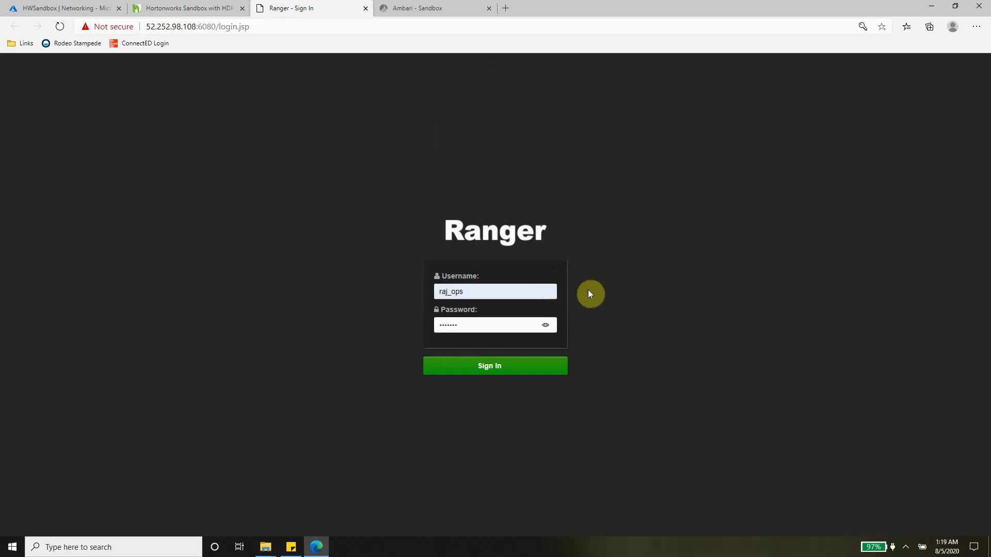
{"action": "left_click", "coordinate": [545, 324]}
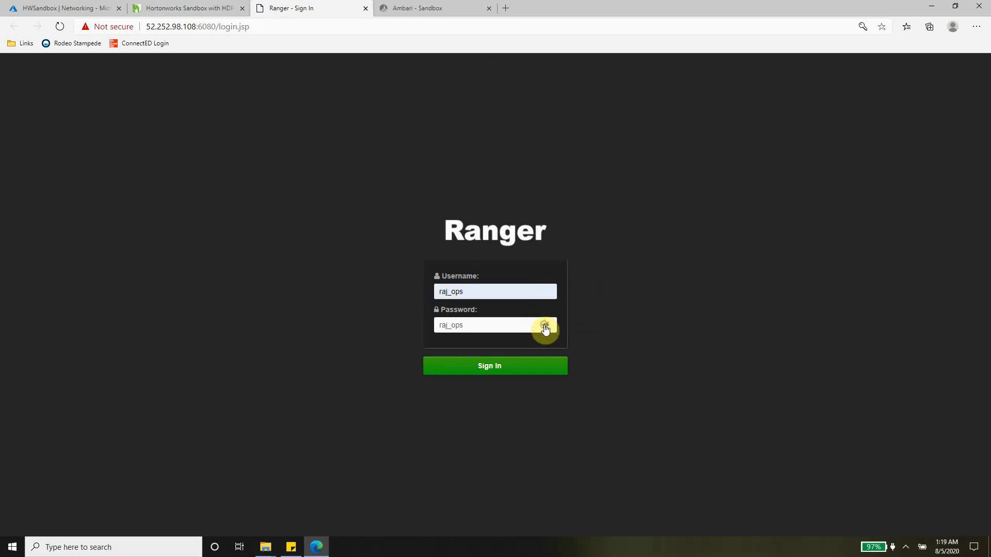
{"action": "left_click", "coordinate": [507, 369]}
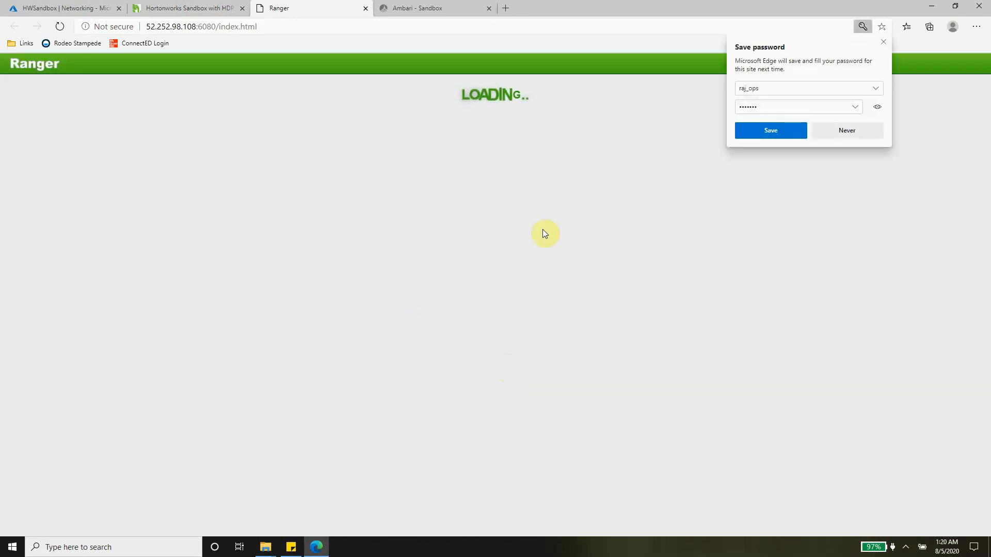
{"action": "left_click", "coordinate": [884, 42]}
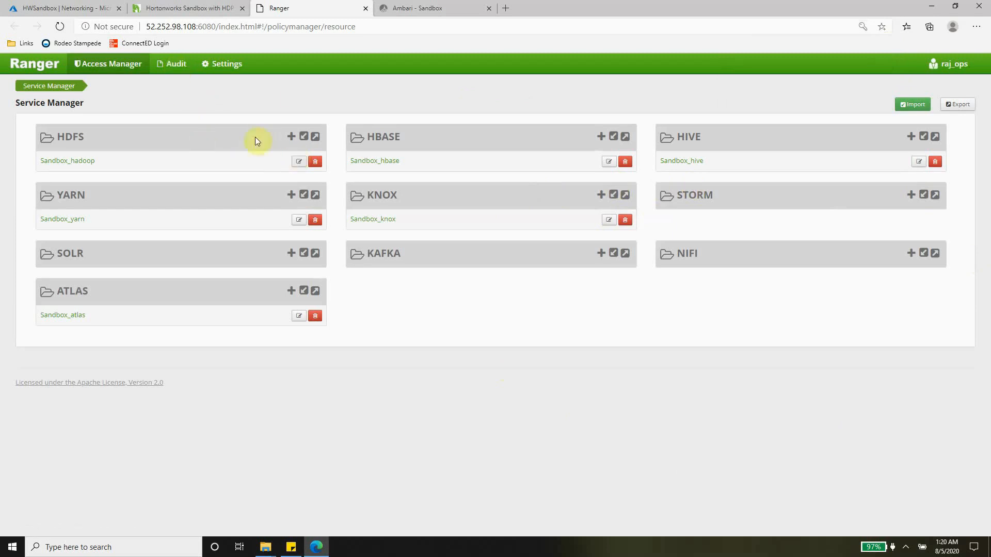
{"action": "left_click", "coordinate": [365, 9]}
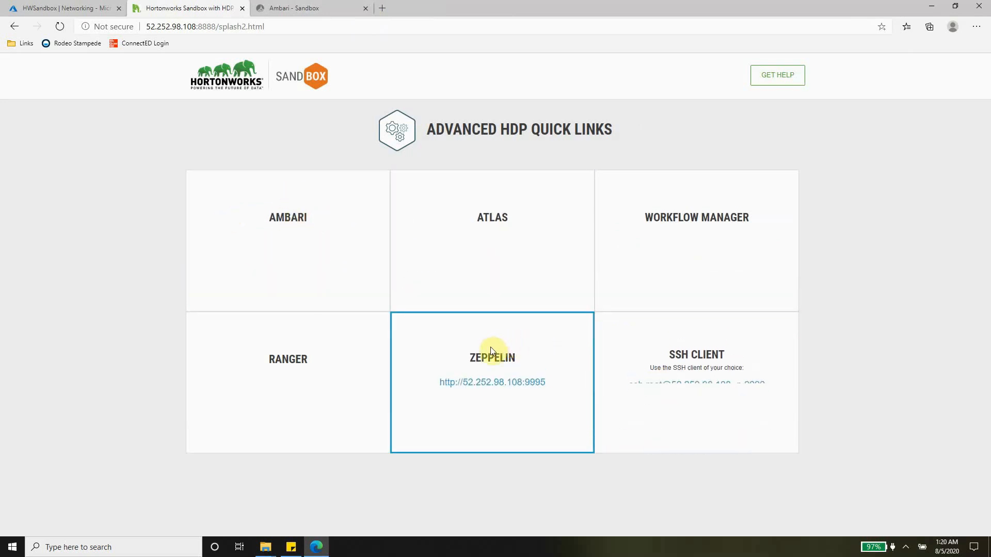
Browse Zeppelin's Getting Started 'Apache Spark in 5 Minutes' notebook, then close its tab
{"action": "left_click", "coordinate": [519, 387]}
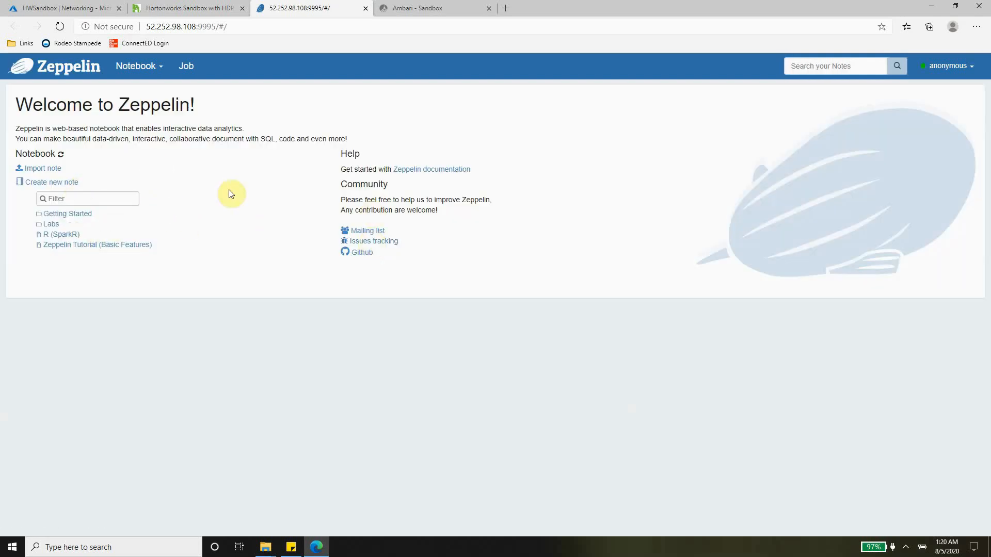
{"action": "left_click", "coordinate": [70, 216]}
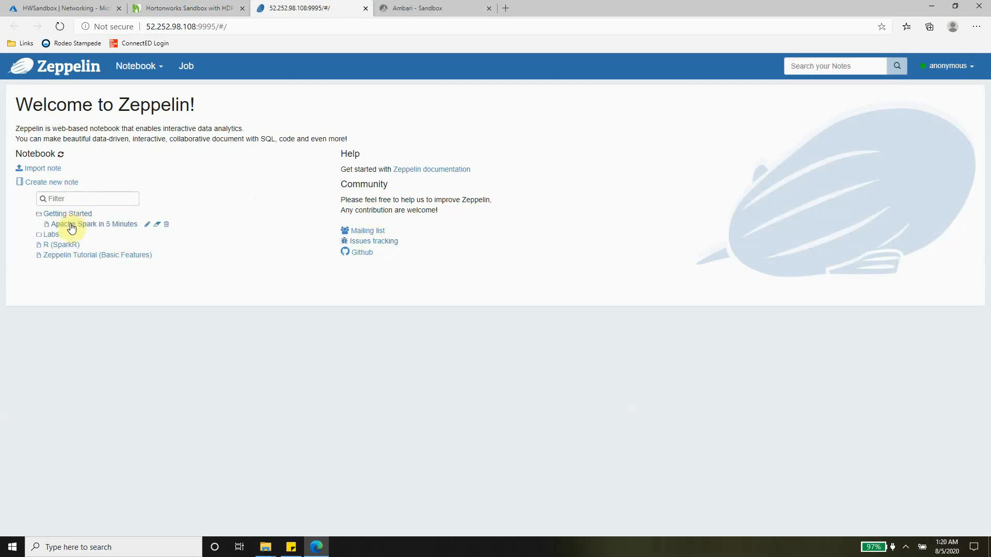
{"action": "left_click", "coordinate": [71, 226]}
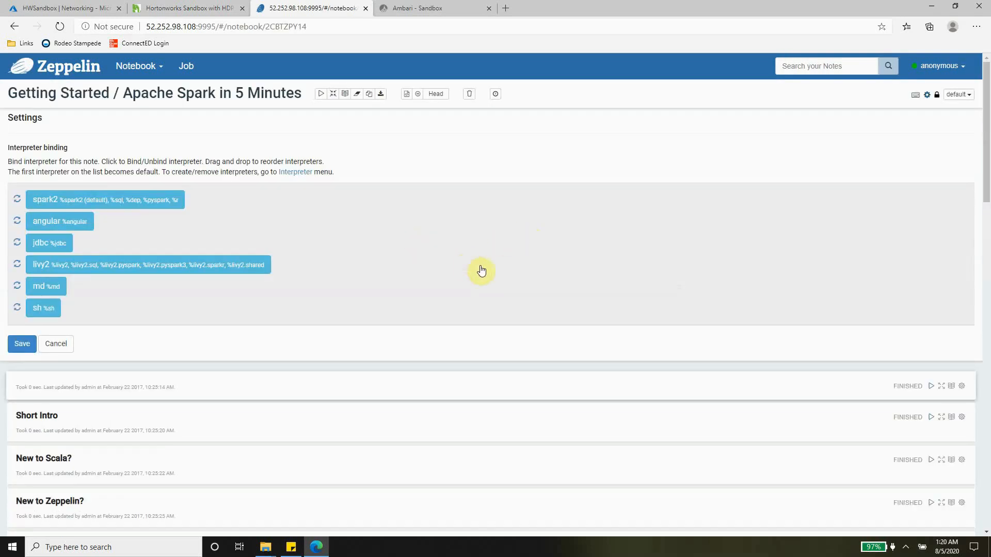
{"action": "scroll", "coordinate": [481, 268], "scroll_direction": "down", "scroll_amount": 10}
{"action": "scroll", "coordinate": [481, 266], "scroll_direction": "down", "scroll_amount": 15}
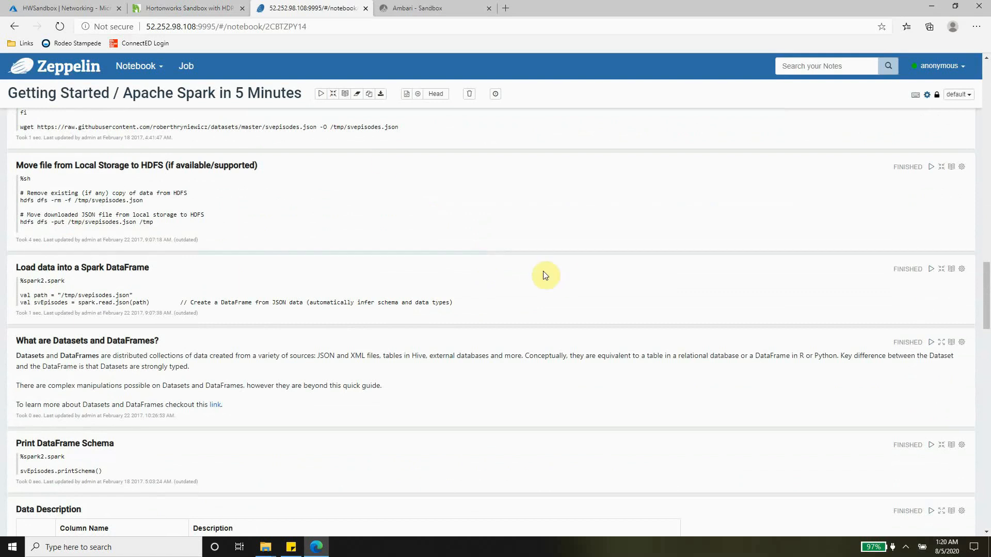
{"action": "left_click", "coordinate": [364, 9]}
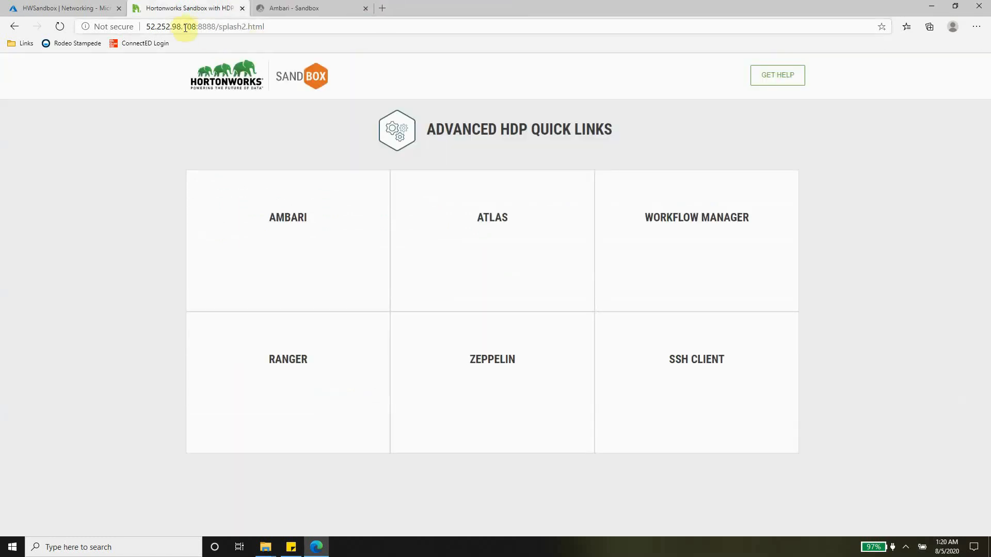
Return to the Ambari Sandbox dashboard and look over the HDFS, YARN and Hive metrics
{"action": "left_click", "coordinate": [326, 9]}
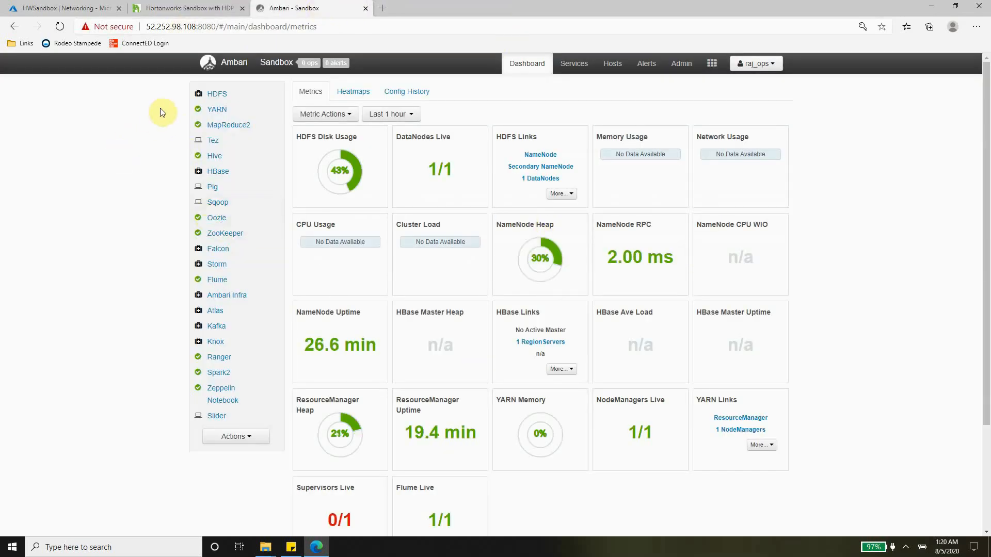
{"action": "scroll", "coordinate": [155, 127], "scroll_direction": "down", "scroll_amount": 1}
{"action": "scroll", "coordinate": [150, 146], "scroll_direction": "up", "scroll_amount": 1}
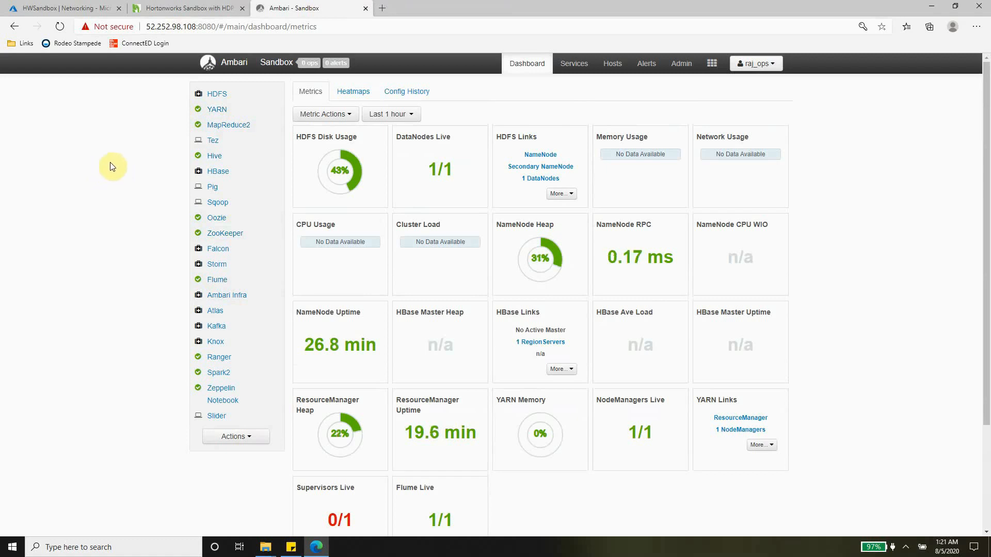
Open Hive View 2.0, run select * from sample_07, and scroll through the occupation and salary results
{"action": "left_click", "coordinate": [222, 162]}
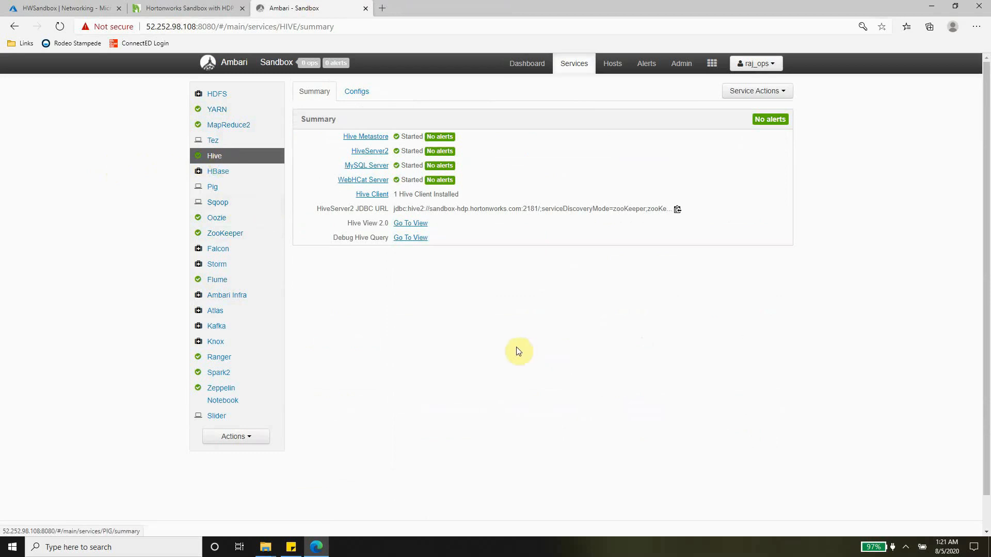
{"action": "left_click", "coordinate": [414, 225]}
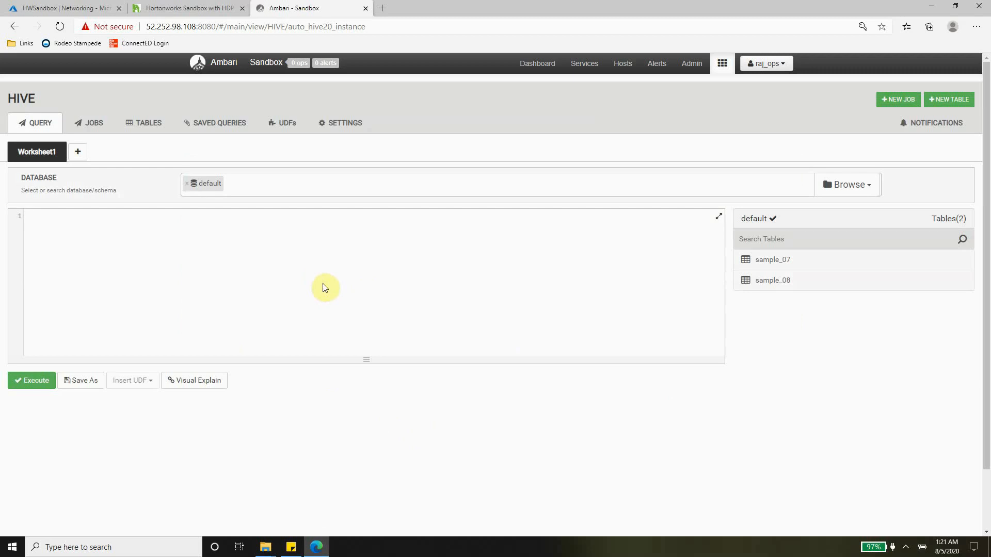
{"action": "left_click", "coordinate": [405, 277]}
{"action": "left_click", "coordinate": [624, 240]}
{"action": "type", "text": "select * from sample_07"}
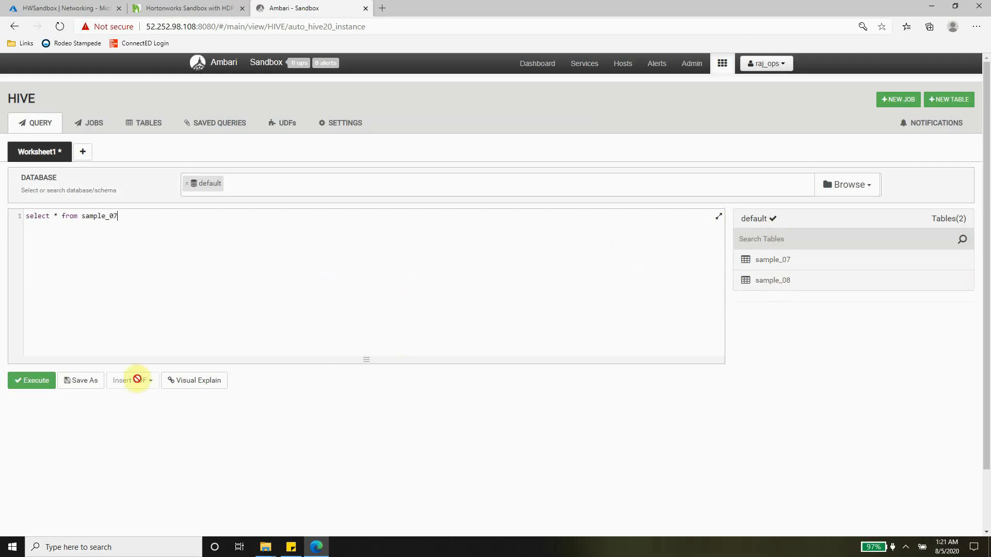
{"action": "left_click", "coordinate": [36, 380]}
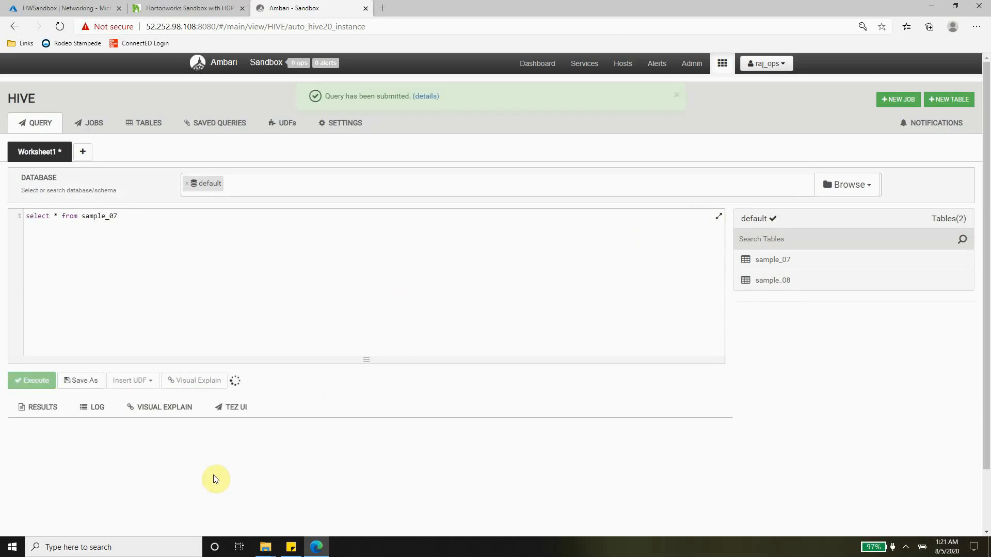
{"action": "scroll", "coordinate": [578, 358], "scroll_direction": "down", "scroll_amount": 4}
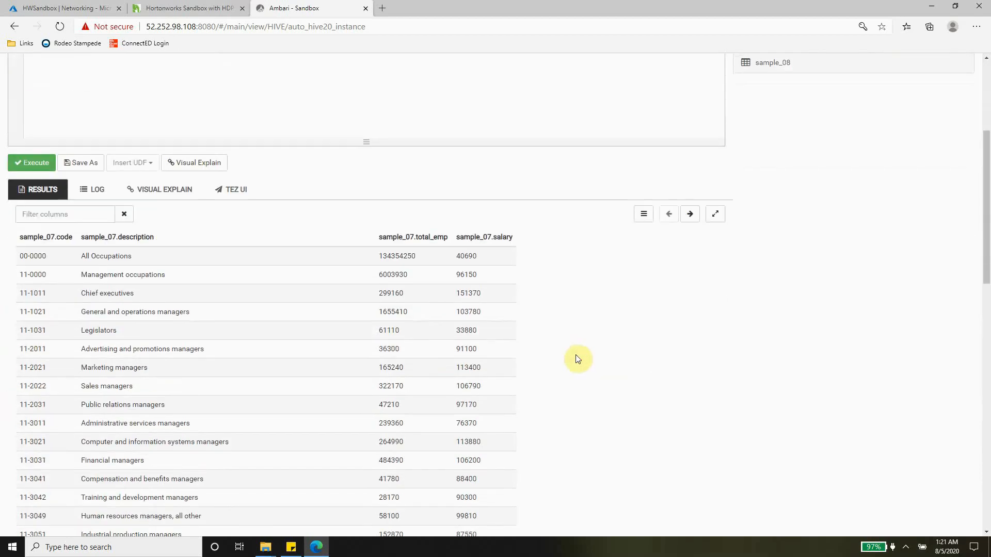
{"action": "scroll", "coordinate": [578, 358], "scroll_direction": "down", "scroll_amount": 7}
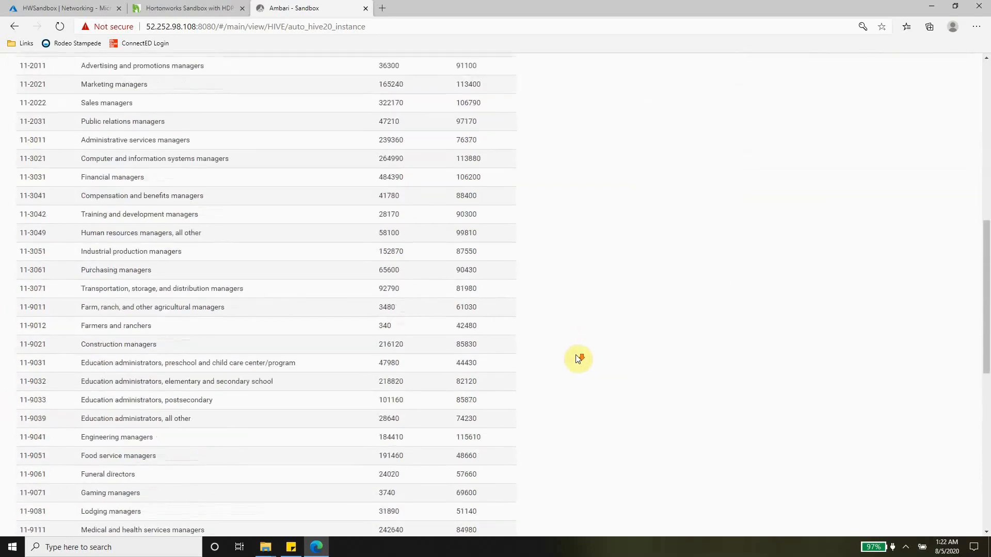
{"action": "scroll", "coordinate": [577, 358], "scroll_direction": "up", "scroll_amount": 12}
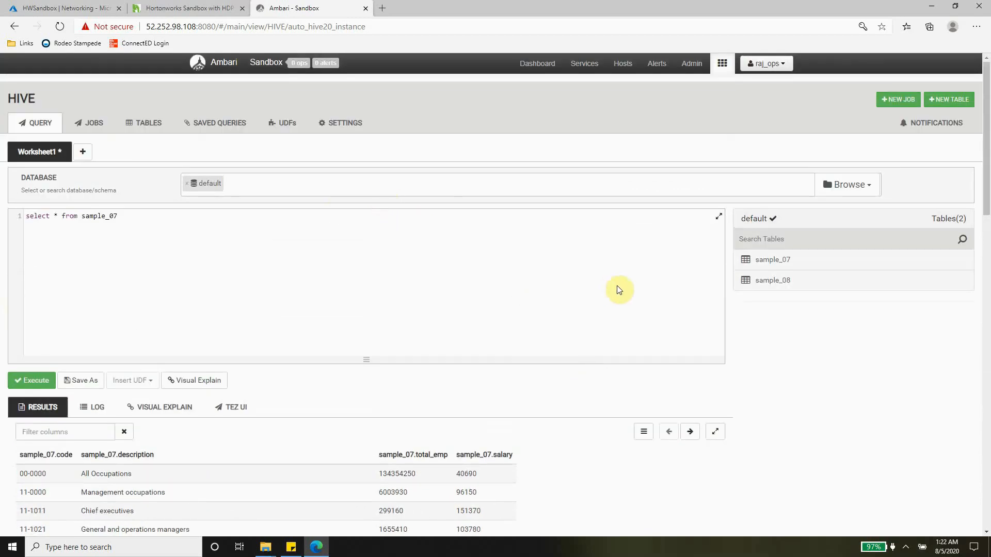
Launch PuTTY and paste the VM's SSH login address for 52.252.98.108 as the host name
{"action": "left_click", "coordinate": [144, 545]}
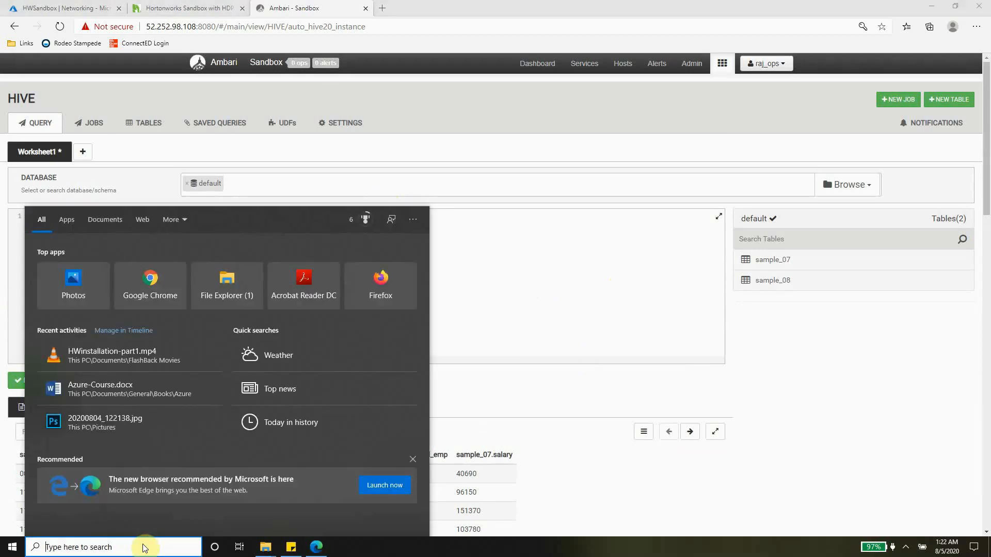
{"action": "type", "text": "putty"}
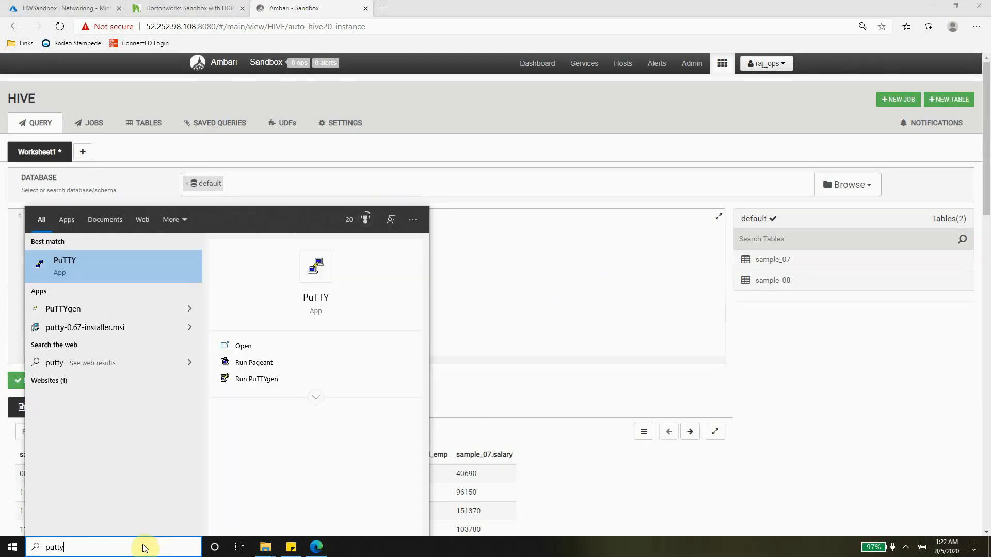
{"action": "key", "text": "Return"}
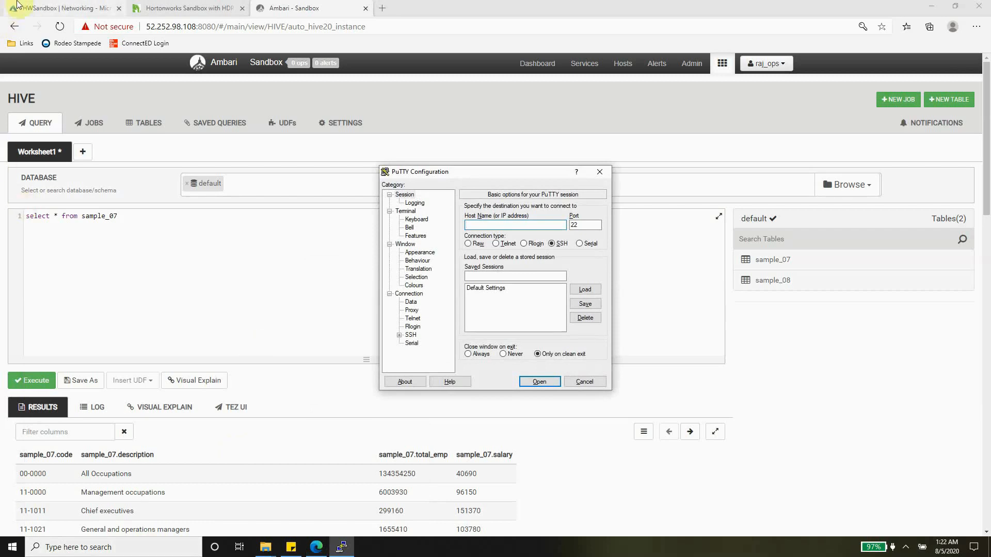
{"action": "left_click", "coordinate": [56, 12]}
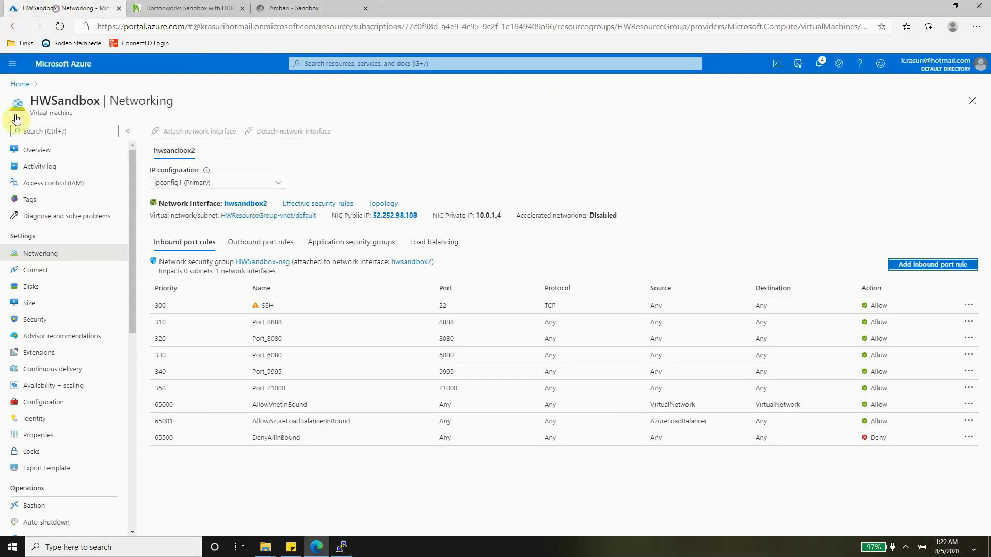
{"action": "left_click", "coordinate": [35, 273]}
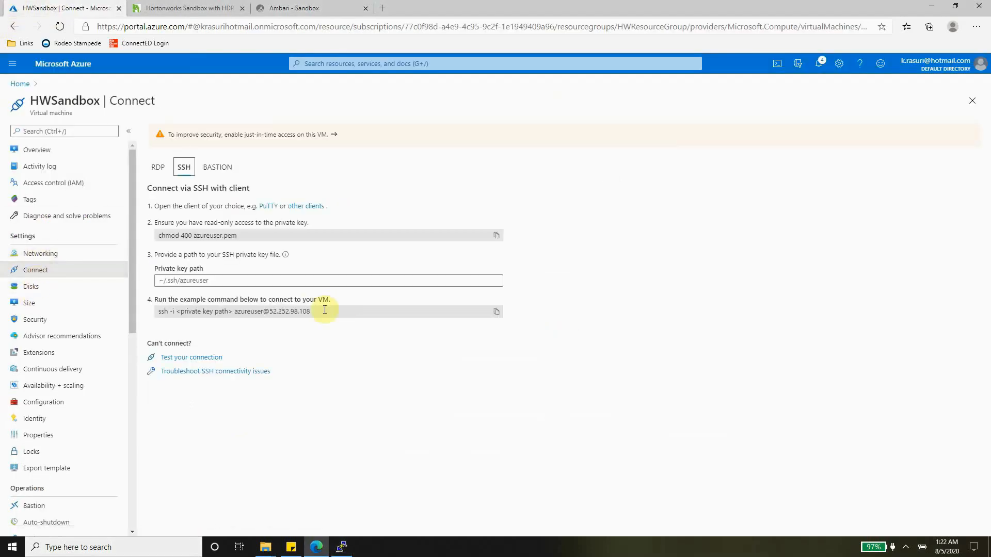
{"action": "left_click_drag", "start_coordinate": [313, 312], "coordinate": [237, 316]}
{"action": "key", "text": "ctrl+c"}
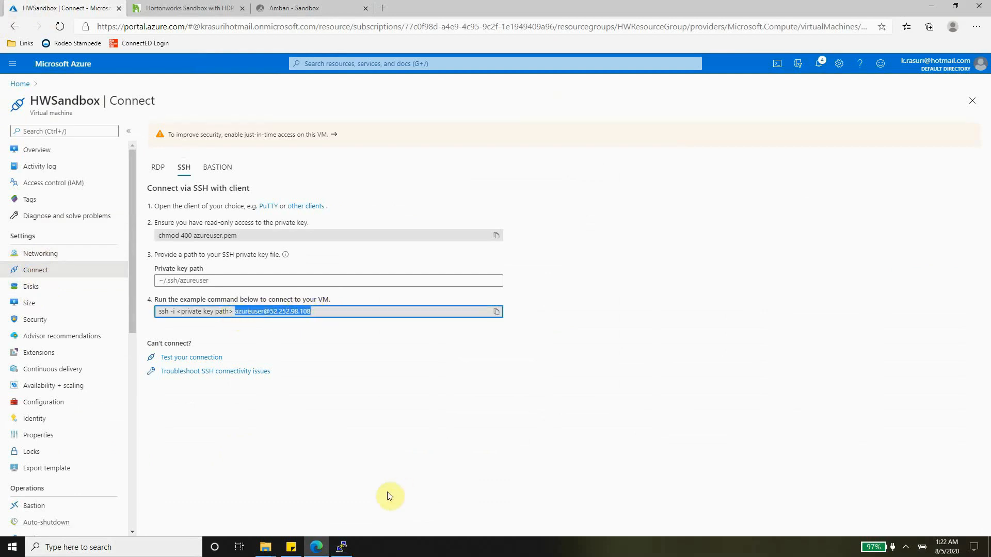
{"action": "left_click", "coordinate": [341, 547]}
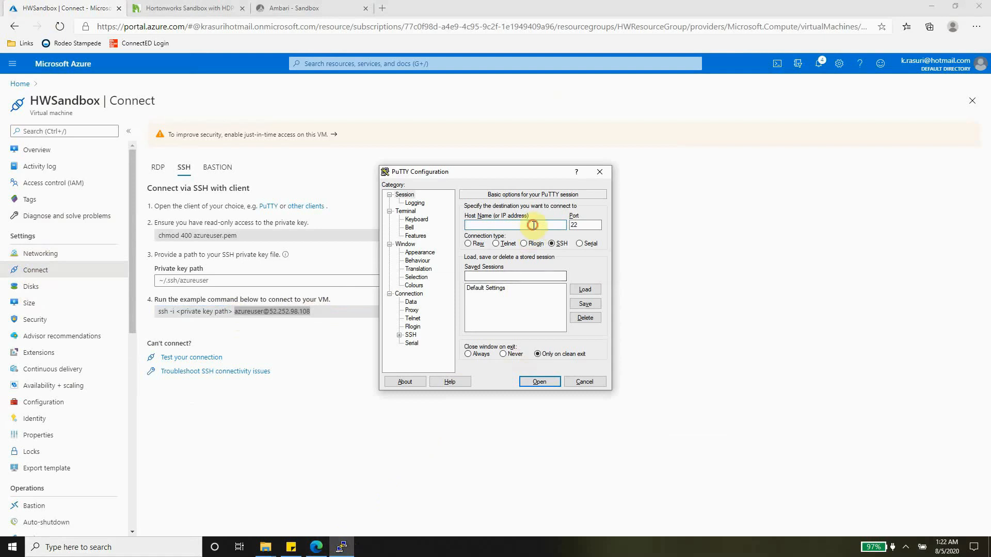
{"action": "key", "text": "ctrl+v"}
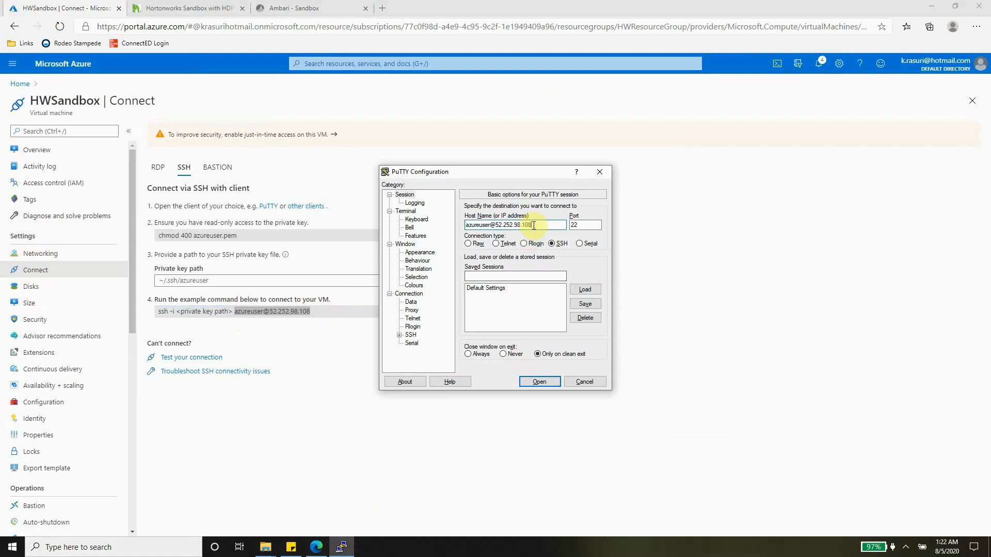
Select azprivatekey.ppk as the SSH authentication private key and open the session
{"action": "left_click", "coordinate": [399, 335]}
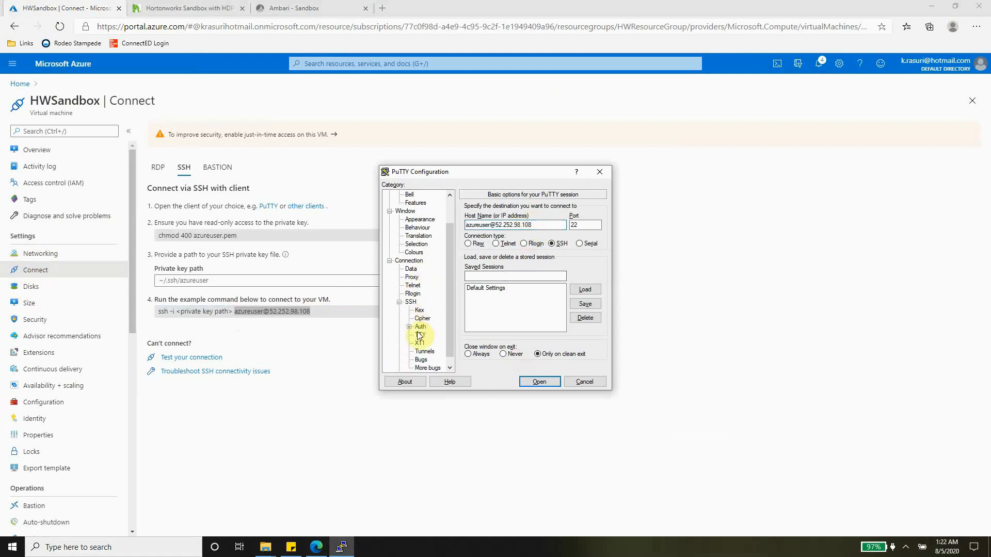
{"action": "left_click", "coordinate": [420, 327]}
{"action": "left_click", "coordinate": [582, 312]}
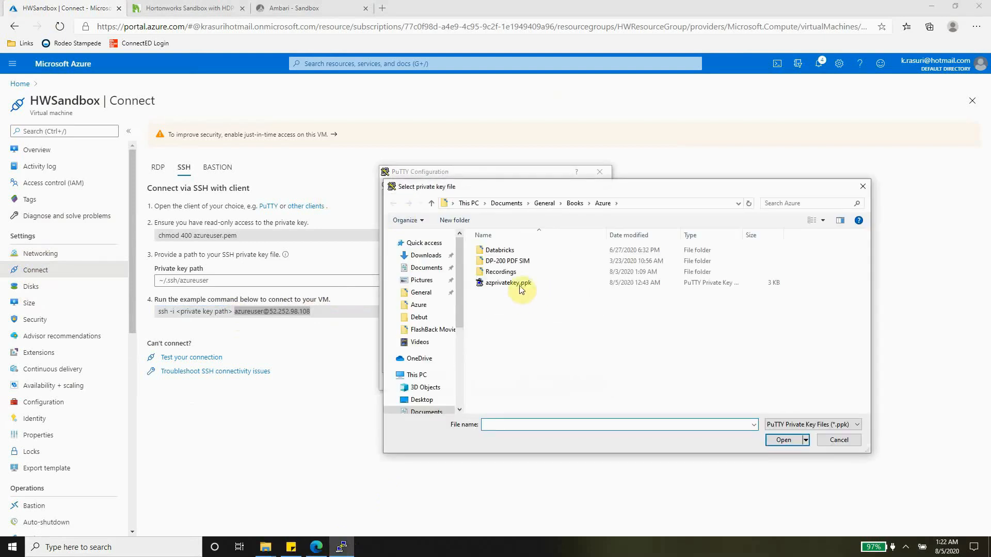
{"action": "left_click", "coordinate": [520, 286]}
{"action": "left_click", "coordinate": [783, 440]}
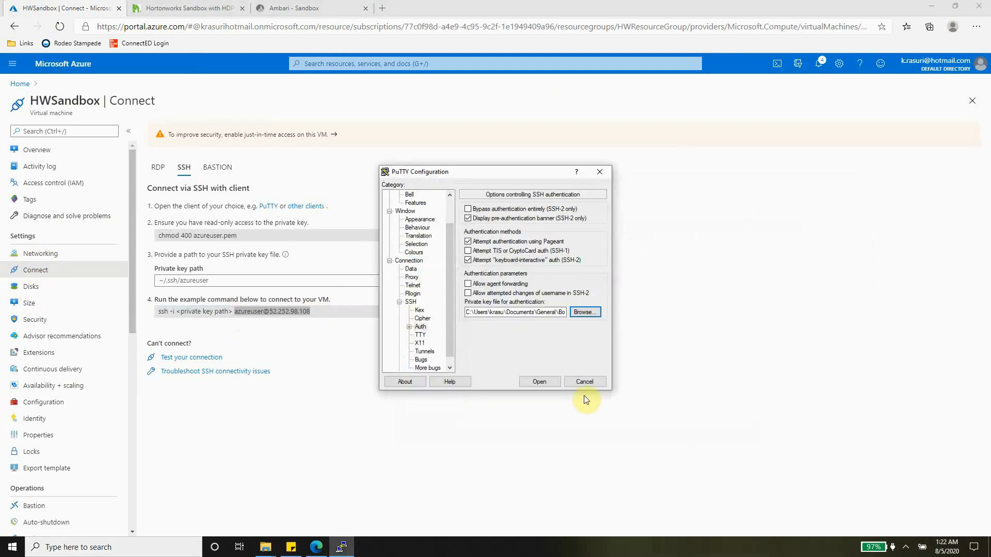
{"action": "left_click", "coordinate": [539, 381]}
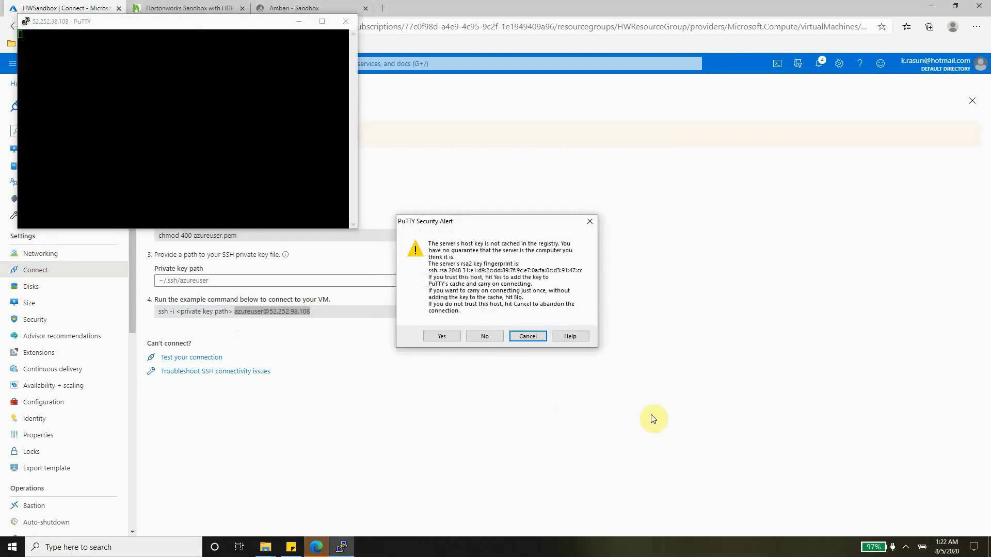
Accept the sandbox host key, enlarge and centre the terminal, and return to the Hortonworks Sandbox tab
{"action": "left_click", "coordinate": [442, 337]}
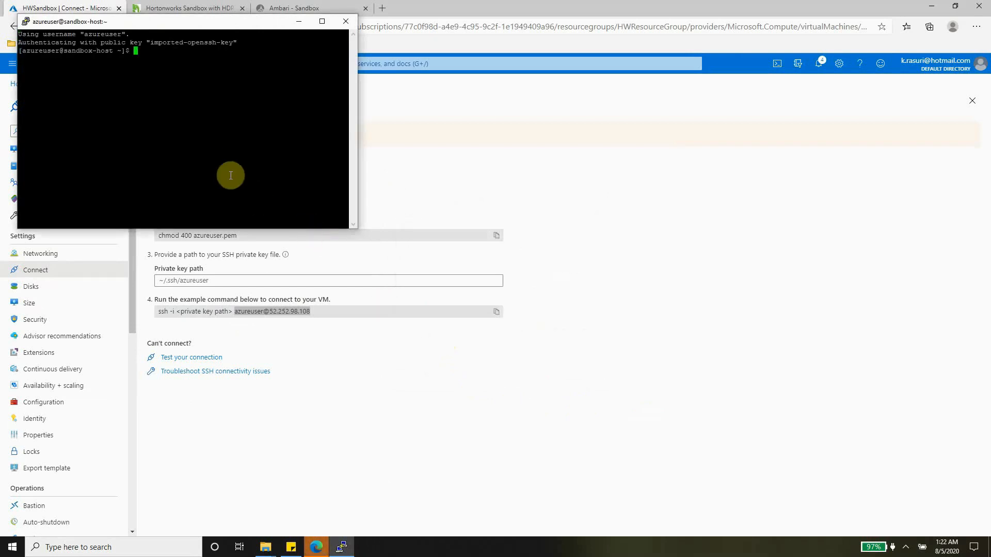
{"action": "left_click_drag", "start_coordinate": [356, 230], "coordinate": [488, 294]}
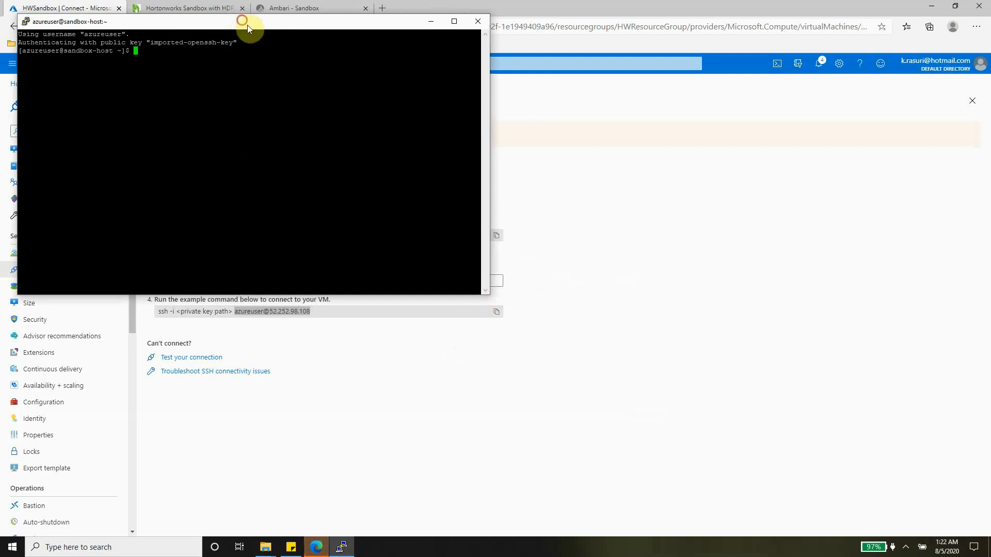
{"action": "left_click_drag", "start_coordinate": [246, 21], "coordinate": [526, 169]}
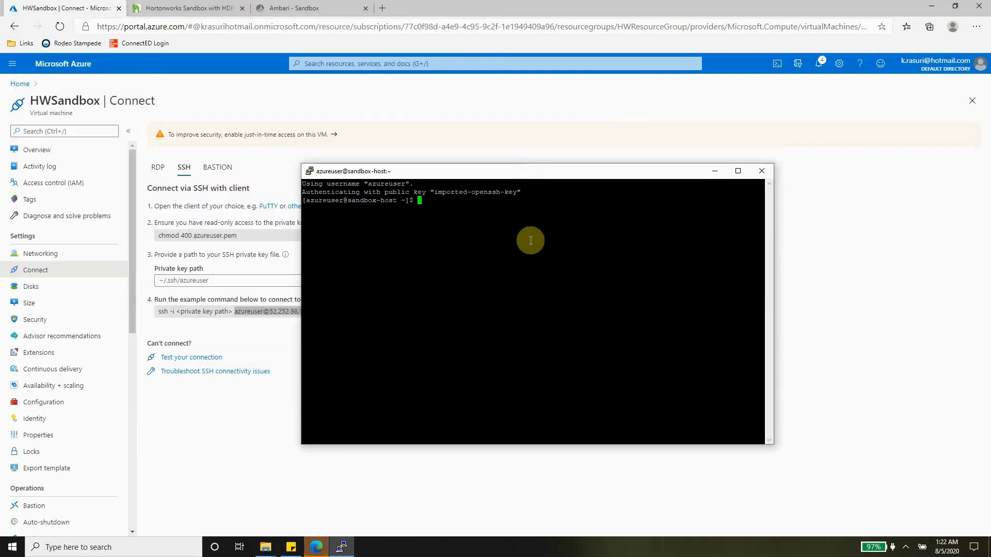
{"action": "left_click", "coordinate": [202, 17]}
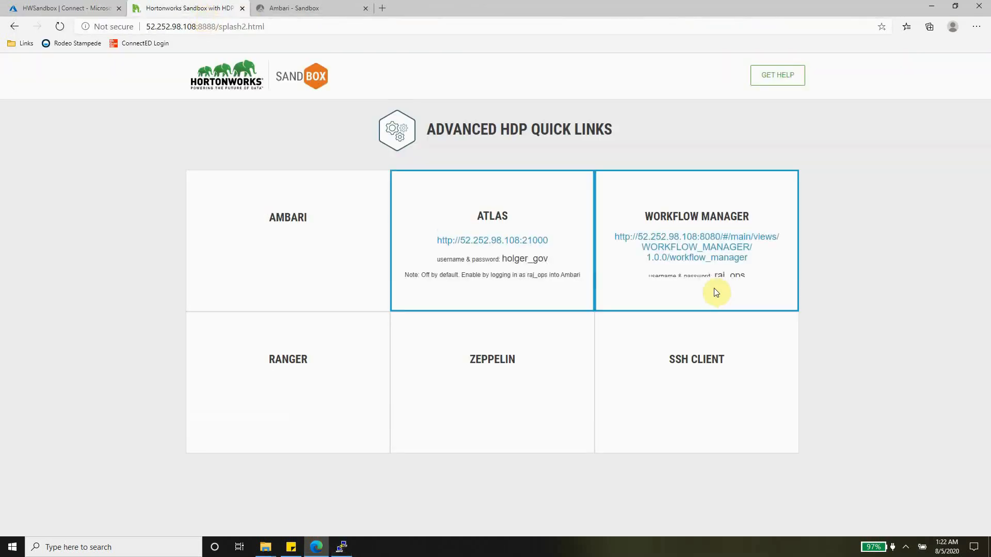
{"action": "mouse_move", "coordinate": [696, 330]}
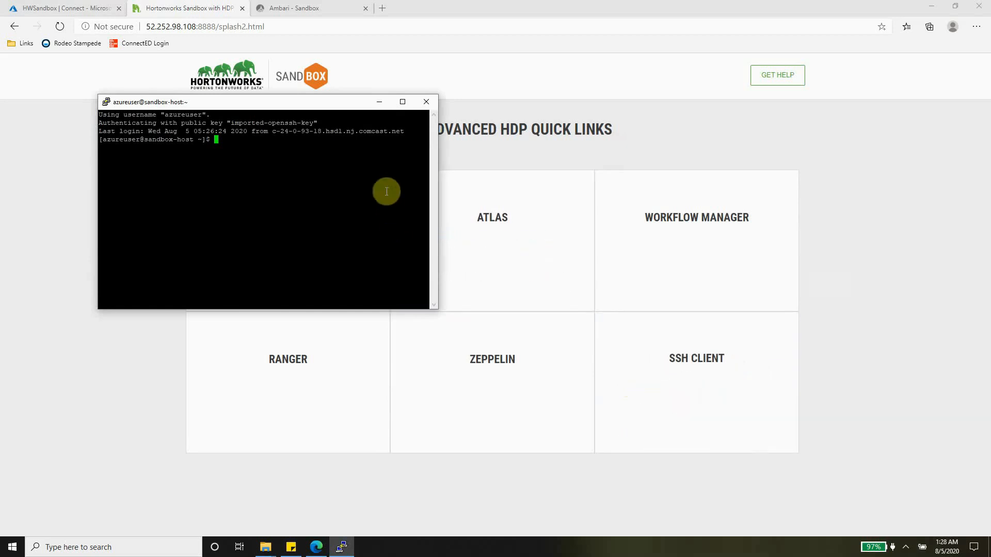
Connect with ssh root@localhost -p 2222 and accept the sandbox's host fingerprint
{"action": "type", "text": "ss"}
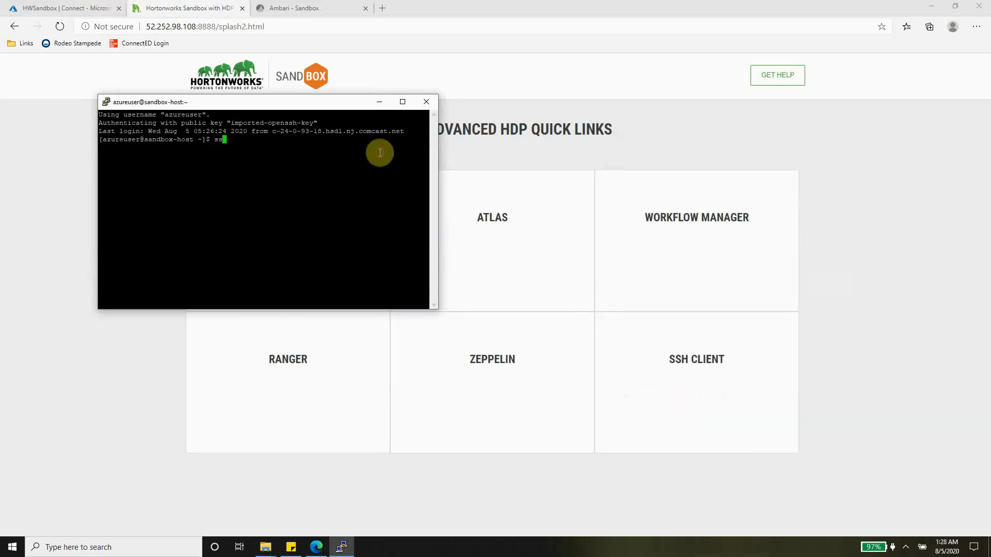
{"action": "type", "text": "h root@localhost -p 2222"}
{"action": "key", "text": "Return"}
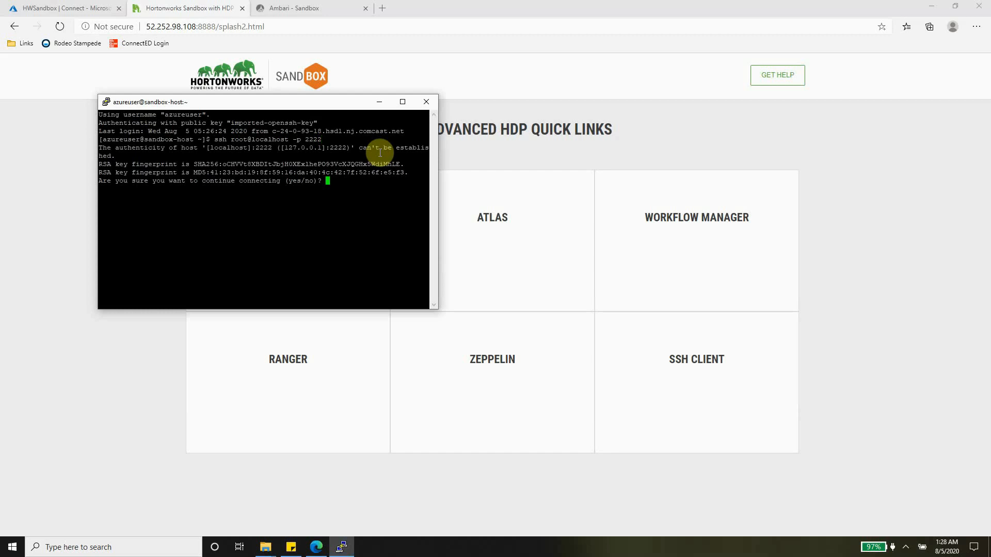
{"action": "type", "text": "yes"}
{"action": "key", "text": "Return"}
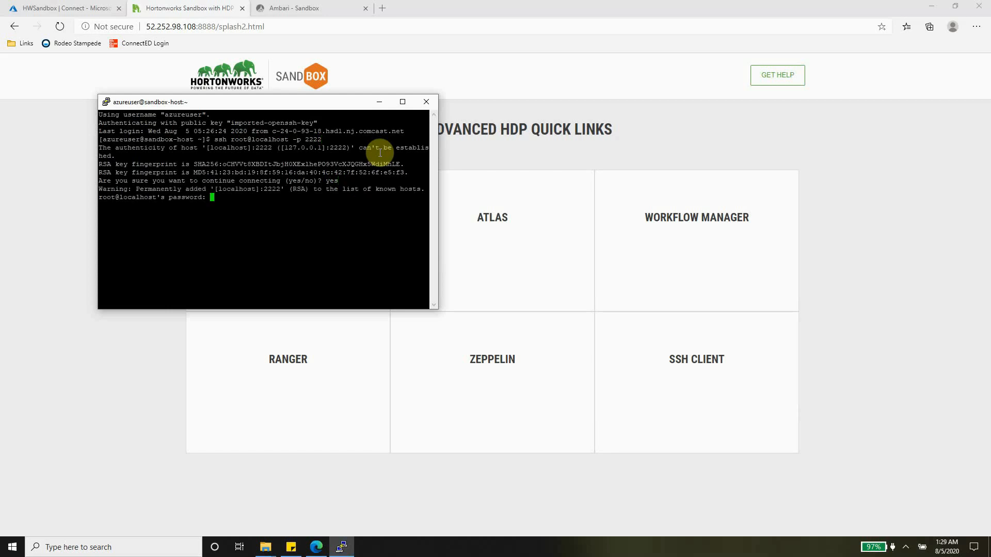
Log in with the default root password, set a new root password, and clear the screen
{"action": "mouse_move", "coordinate": [628, 369]}
{"action": "type", "text": "hadoop"}
{"action": "key", "text": "Return"}
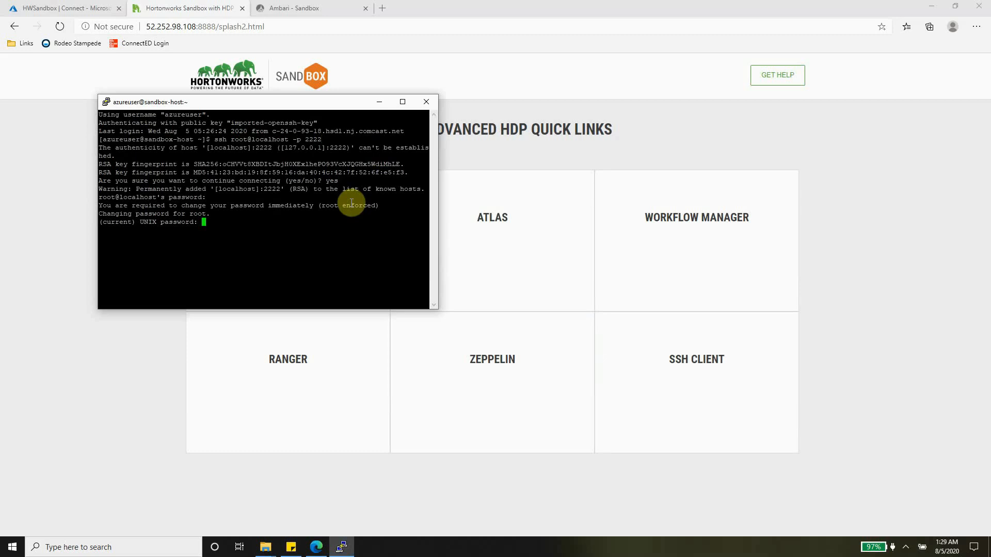
{"action": "key", "text": "Return"}
{"action": "key", "text": "Return"}
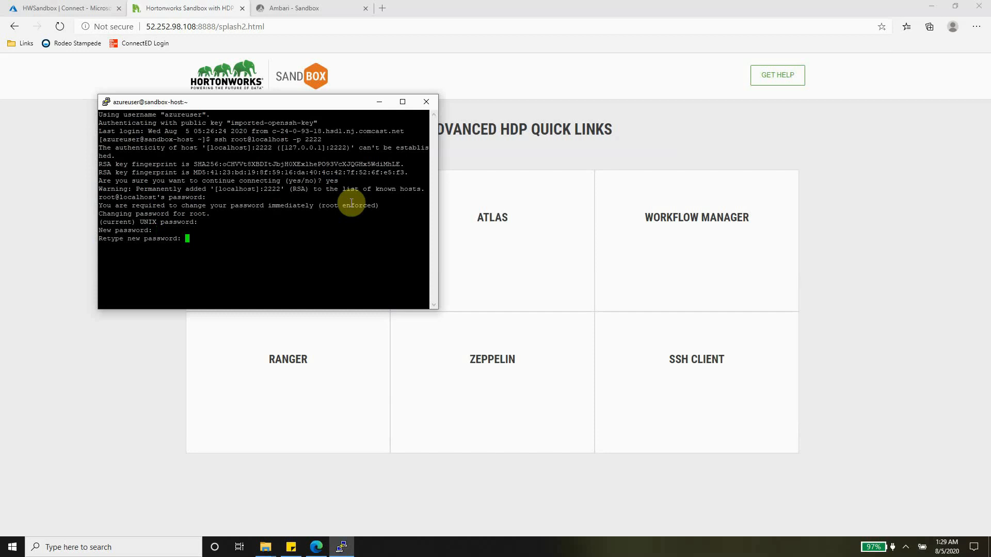
{"action": "key", "text": "Return"}
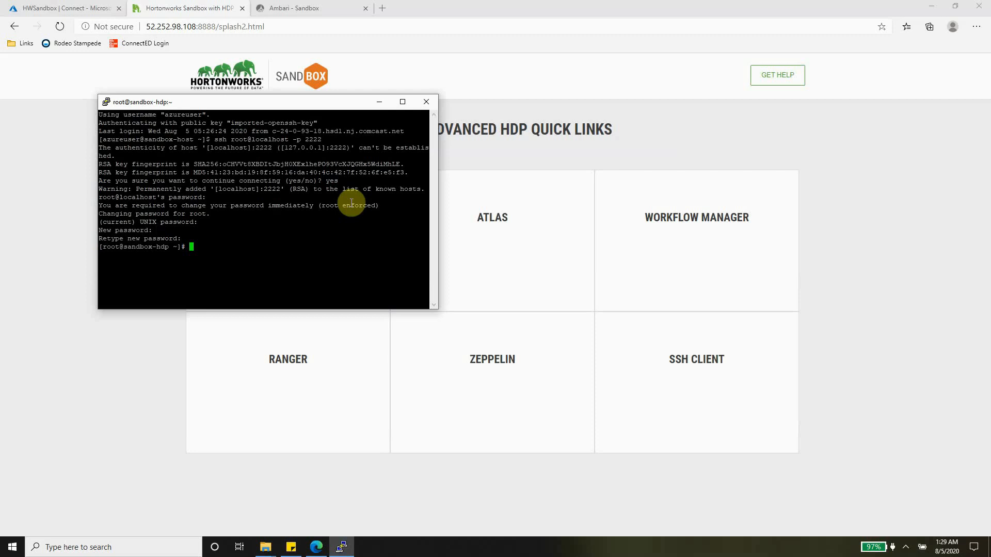
{"action": "type", "text": "clear"}
{"action": "key", "text": "Return"}
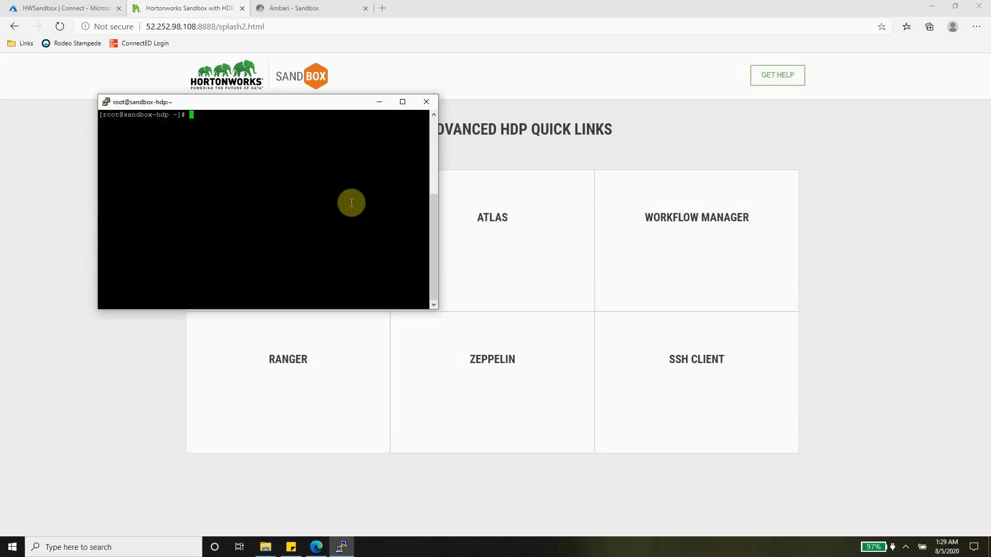
Enlarge the terminal and list root's home folder with ls
{"action": "left_click_drag", "start_coordinate": [438, 309], "coordinate": [548, 365]}
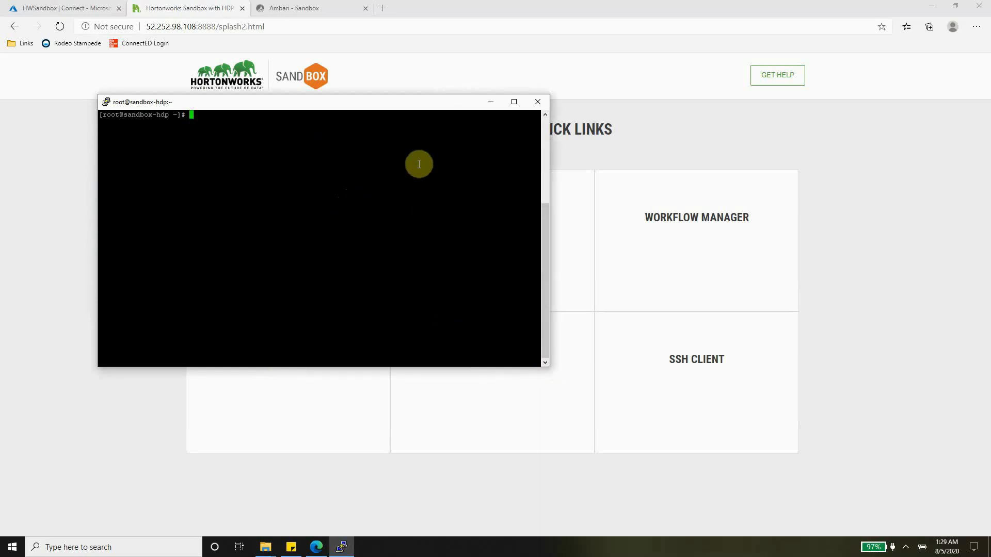
{"action": "type", "text": "ls"}
{"action": "key", "text": "Return"}
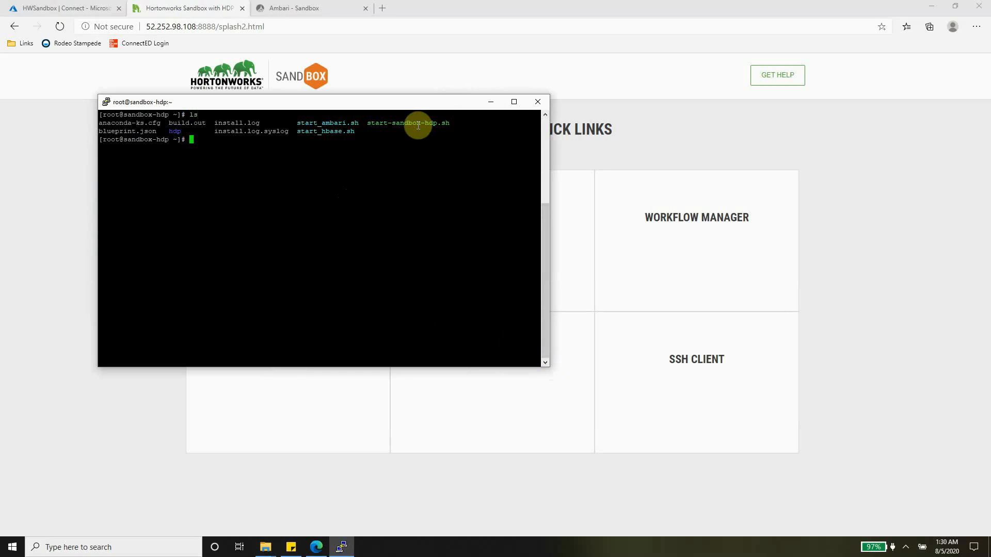
List the top-level HDFS directories with hdfs dfs -ls /, then return to Ambari's Hive view
{"action": "type", "text": "hdfs dfs -ls /"}
{"action": "key", "text": "Return"}
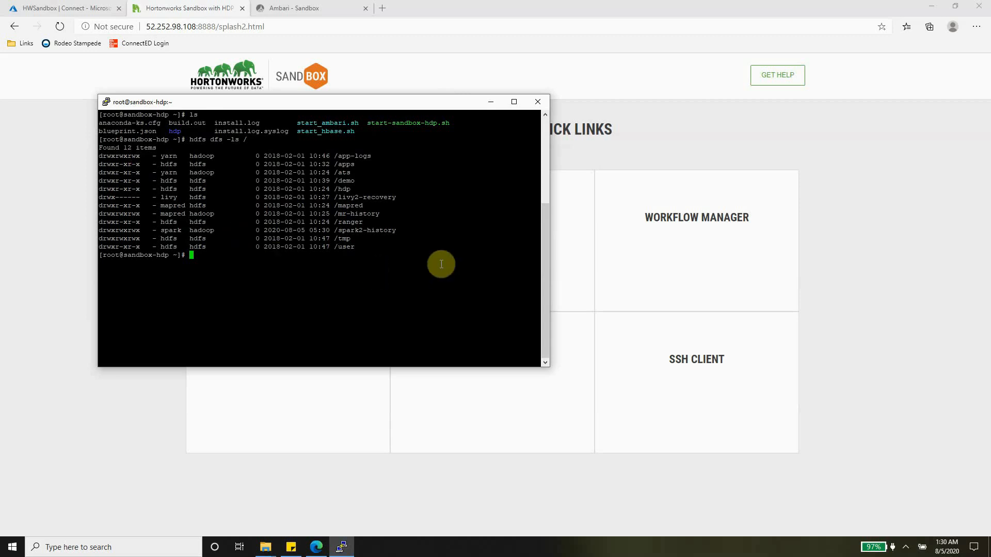
{"action": "left_click", "coordinate": [284, 9]}
{"action": "left_click", "coordinate": [283, 9]}
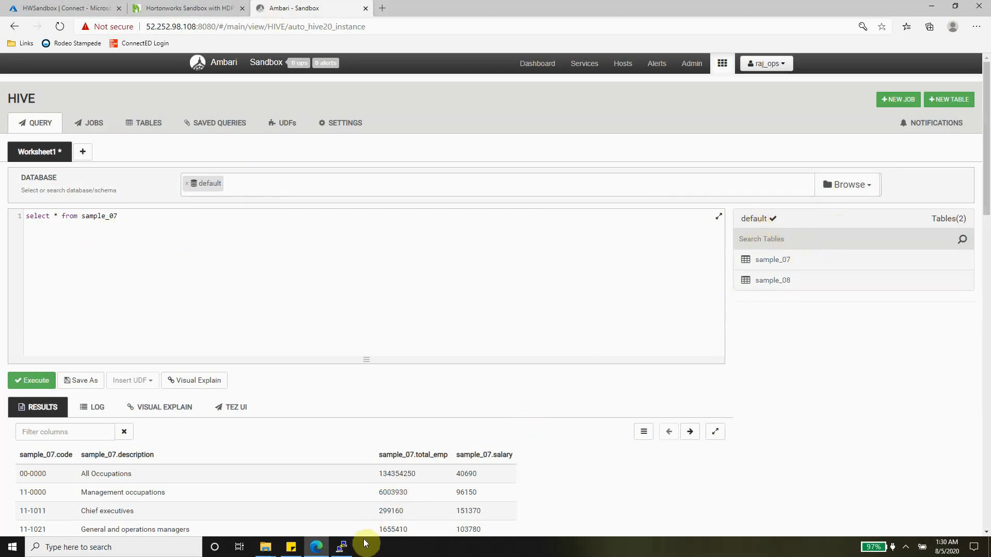
Restore PuTTY and list the HDFS /apps folder with hdfs dfs -ls /apps
{"action": "left_click", "coordinate": [341, 546]}
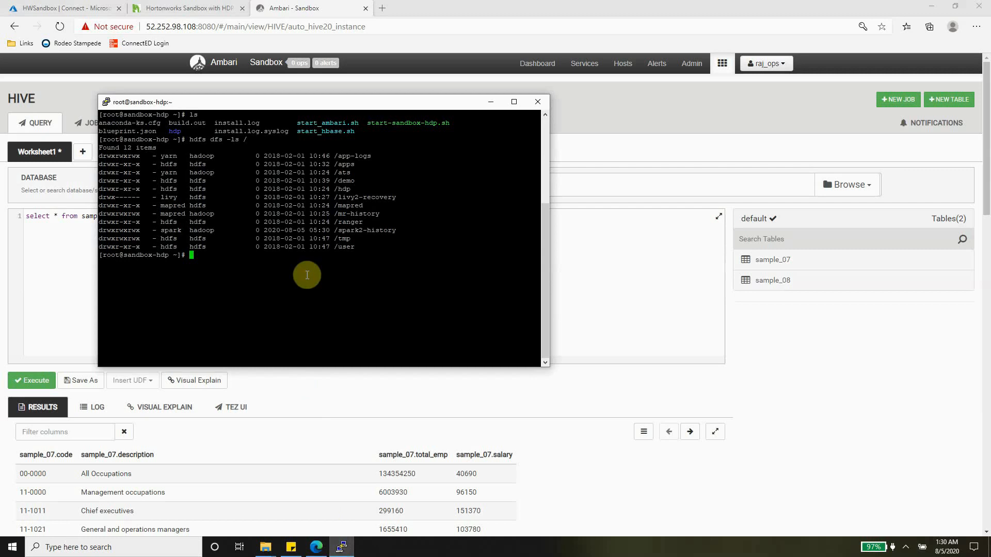
{"action": "key", "text": "Up"}
{"action": "type", "text": "apps"}
{"action": "key", "text": "Return"}
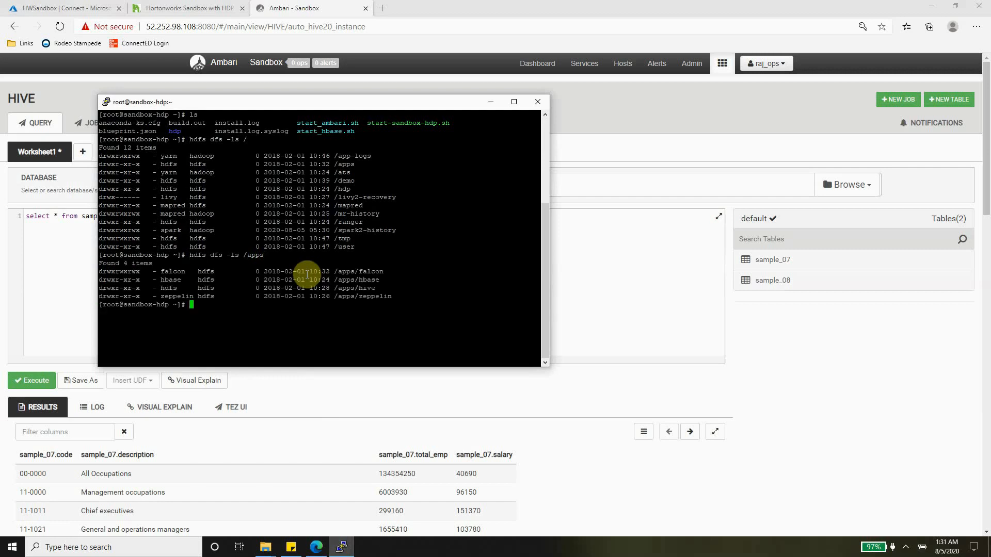
List /apps/hive and /apps/hive/warehouse, then bring Ambari's Hive page to the front
{"action": "key", "text": "Up"}
{"action": "type", "text": "/hive"}
{"action": "key", "text": "Return"}
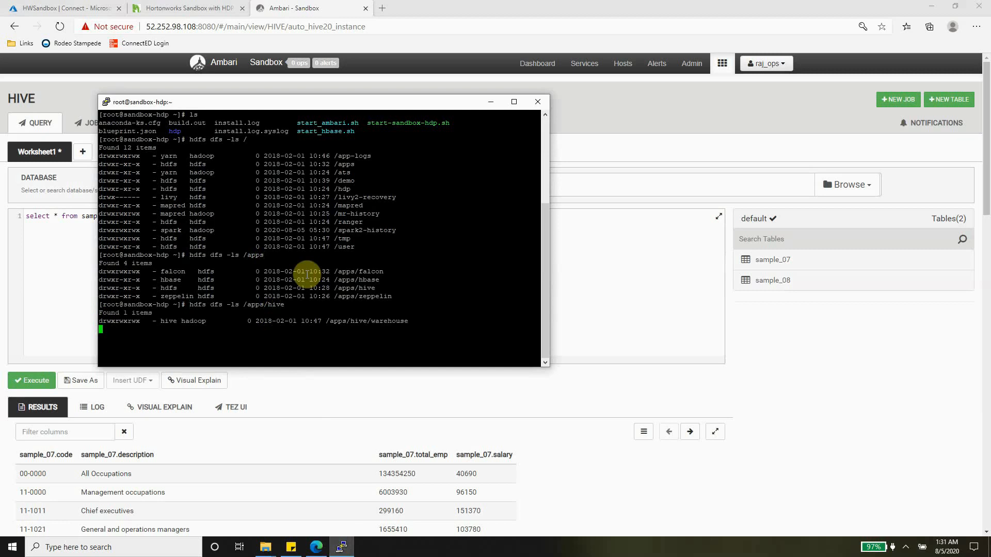
{"action": "key", "text": "Up"}
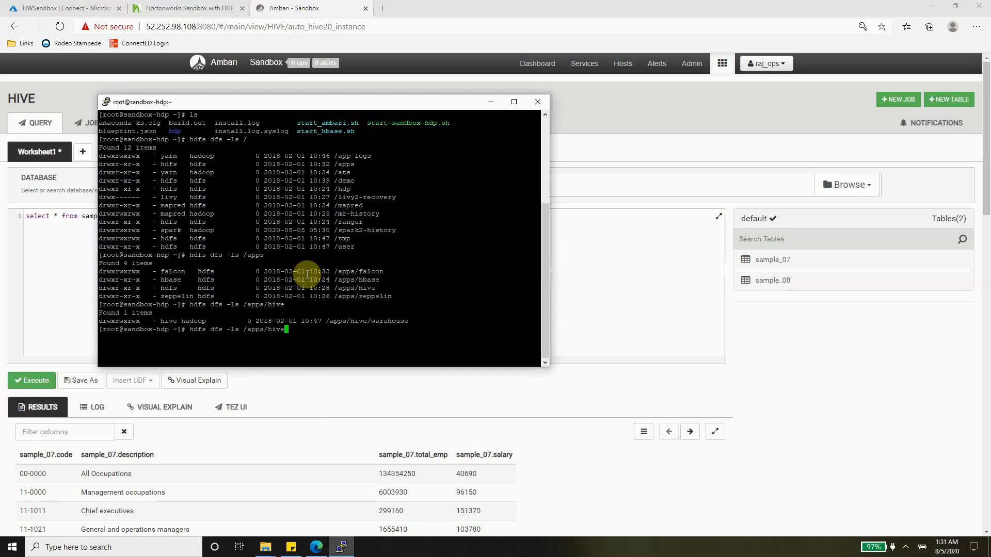
{"action": "type", "text": "/warehouse"}
{"action": "key", "text": "Return"}
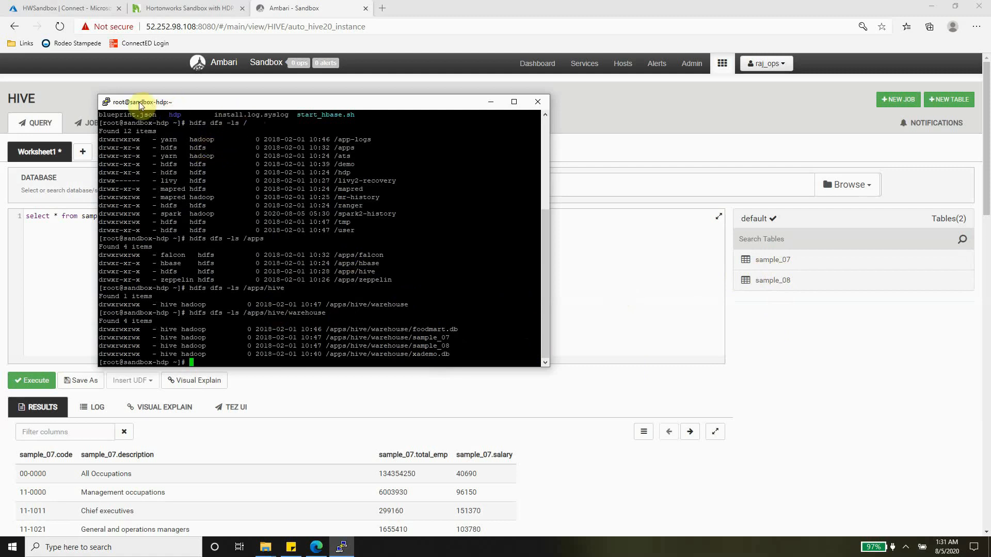
{"action": "left_click", "coordinate": [794, 336]}
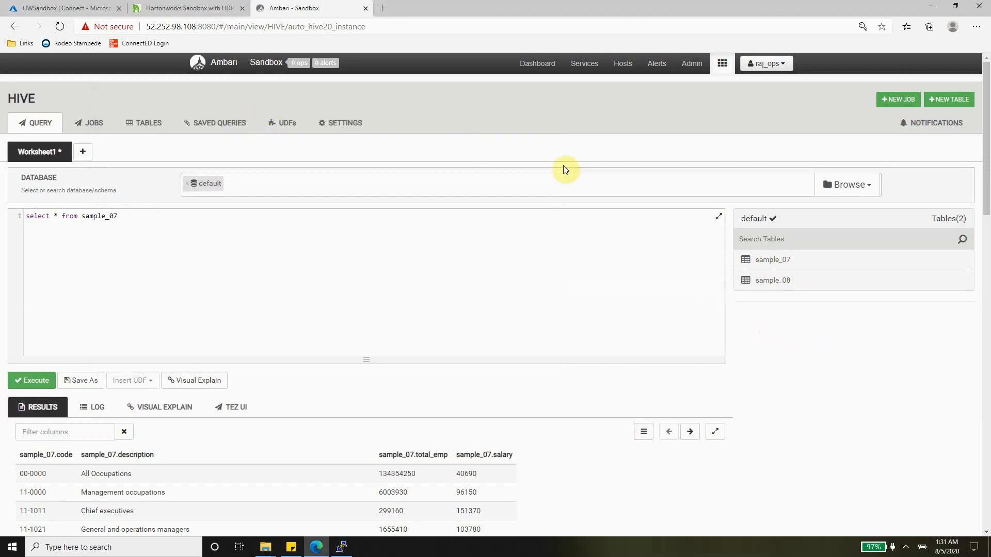